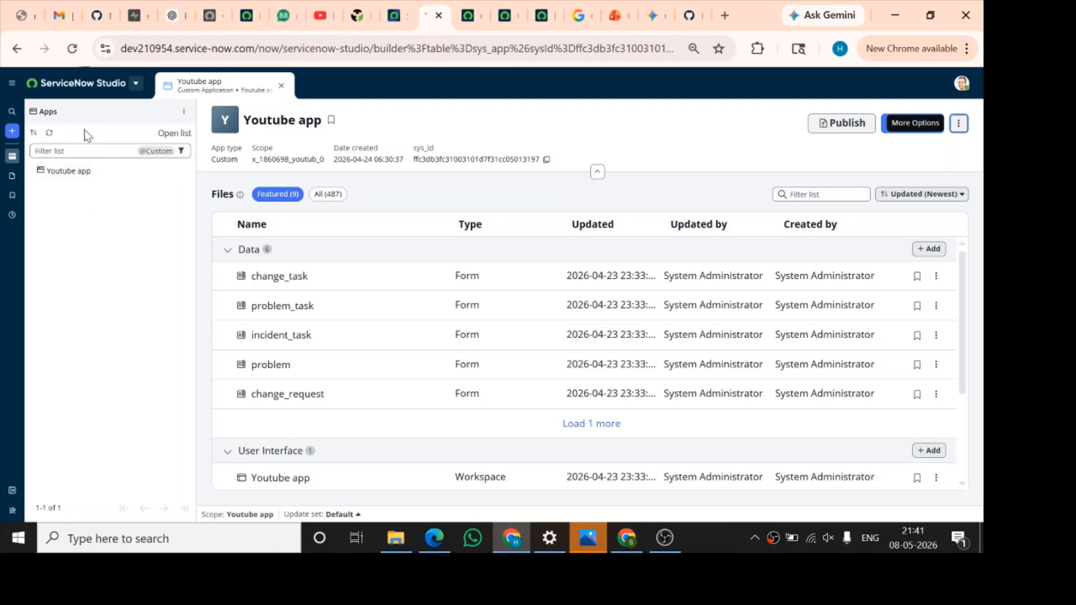
Open the Youtube app's files and start linking the app to source control
click(83, 174)
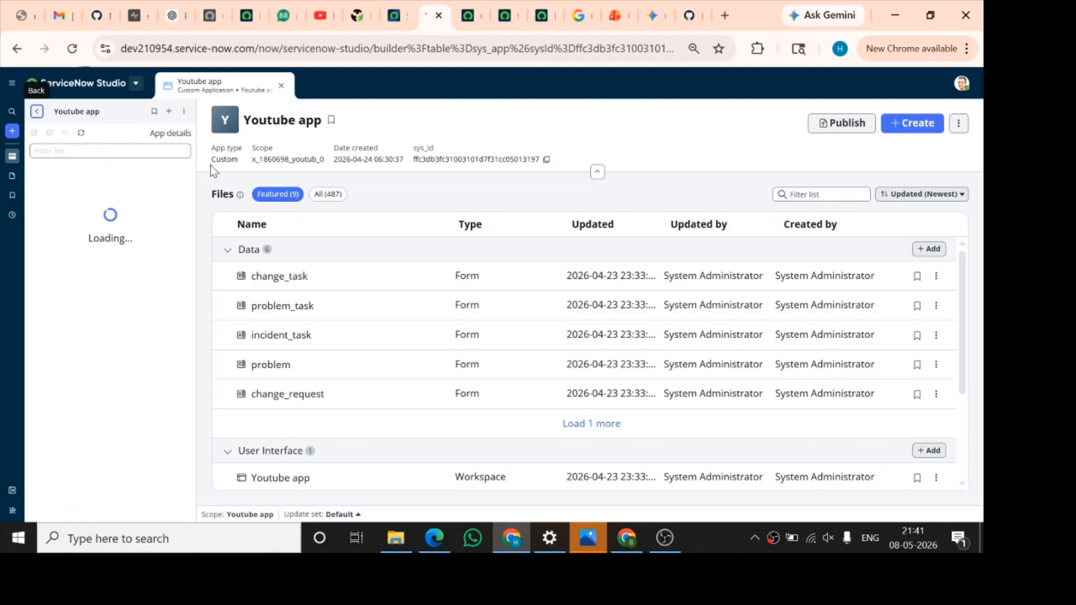
click(959, 125)
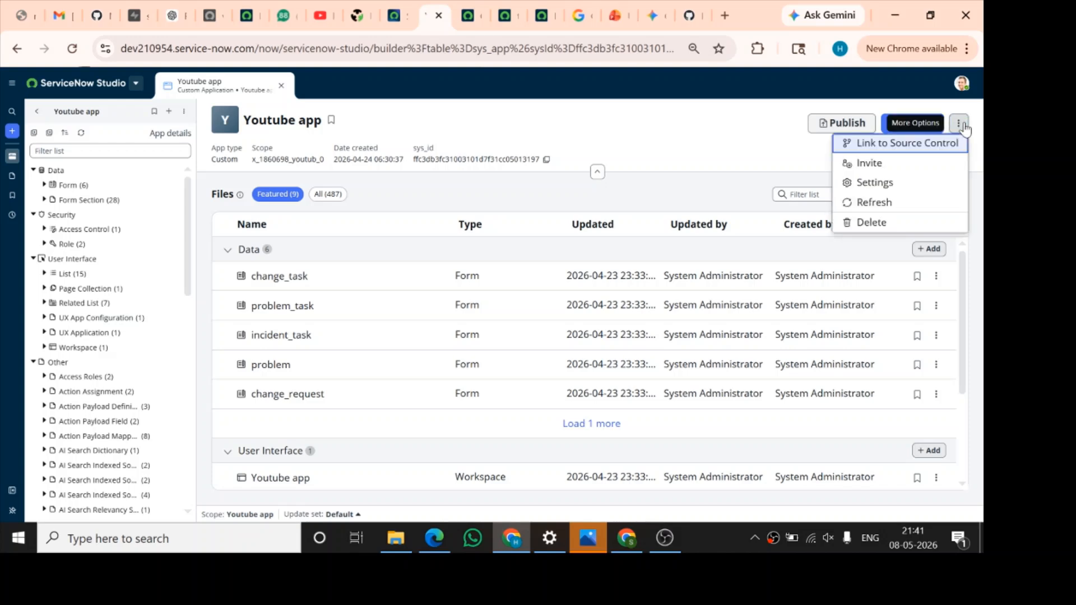
click(941, 147)
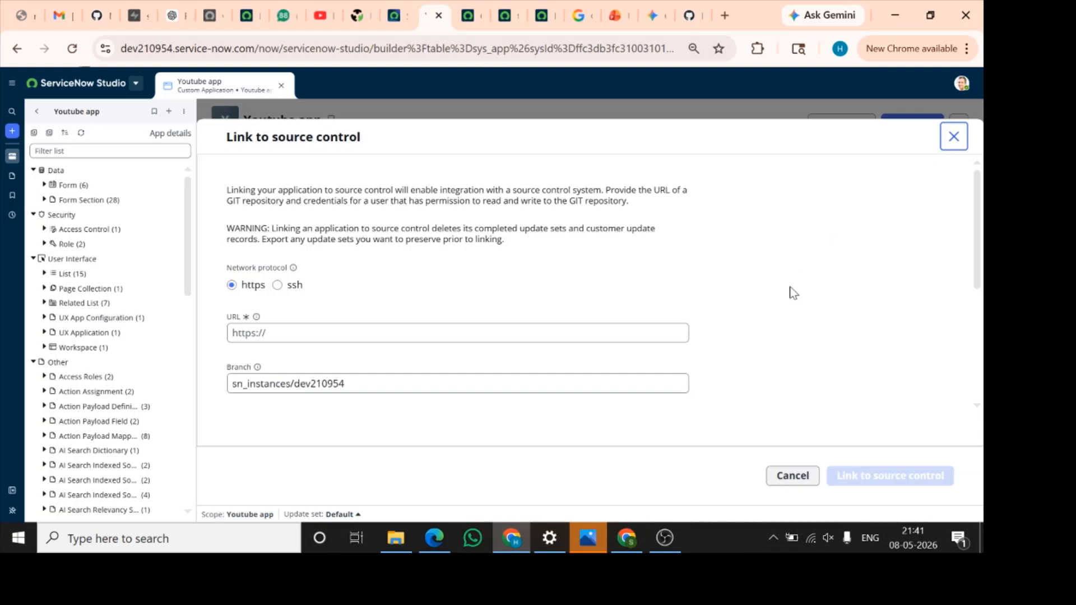
Review the source control form's network protocol, URL, branch, default email and credential fields, including the available credentials
scroll(493, 251, down, 1)
scroll(402, 241, down, 3)
scroll(403, 241, up, 4)
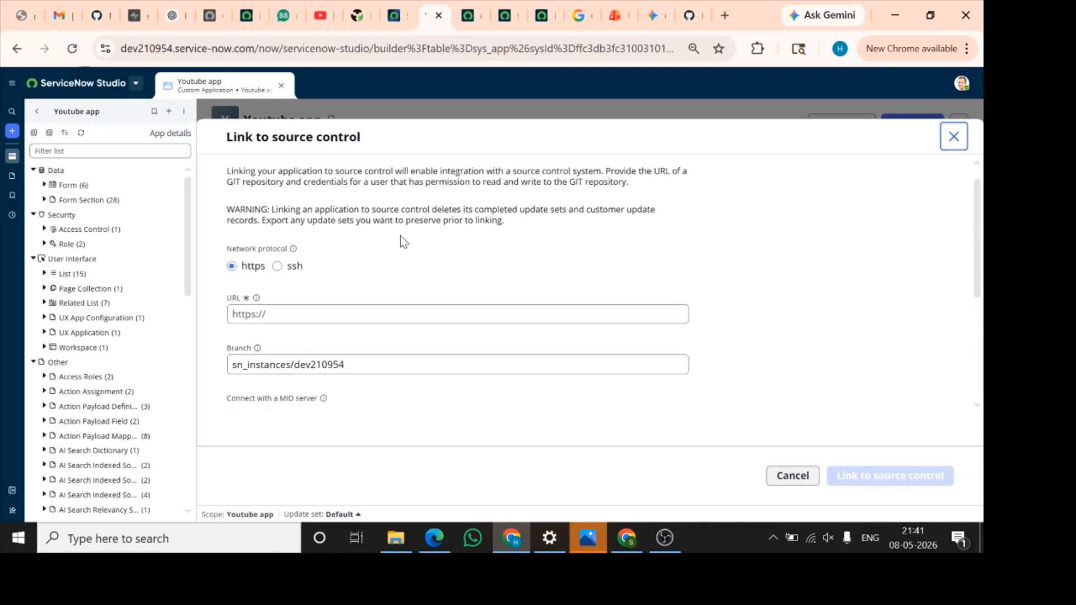
scroll(392, 341, down, 2)
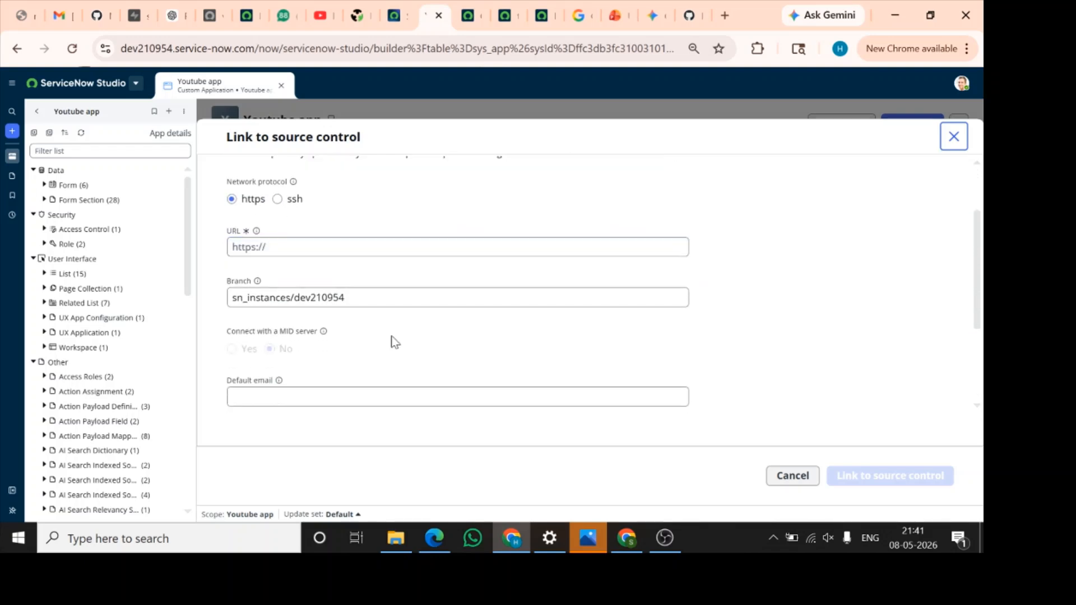
scroll(386, 320, down, 2)
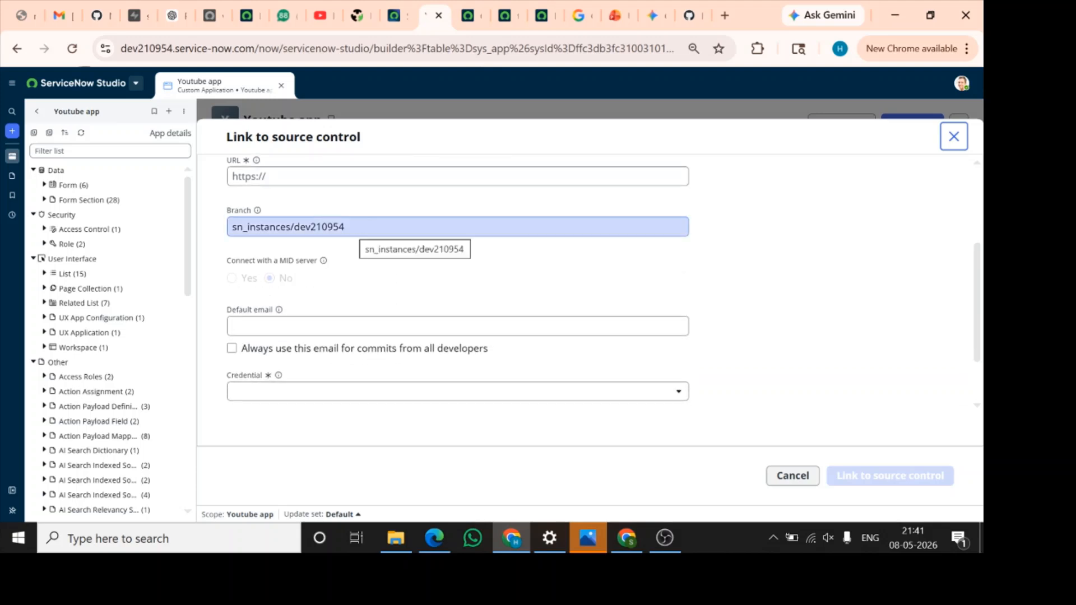
drag(344, 229, 224, 230)
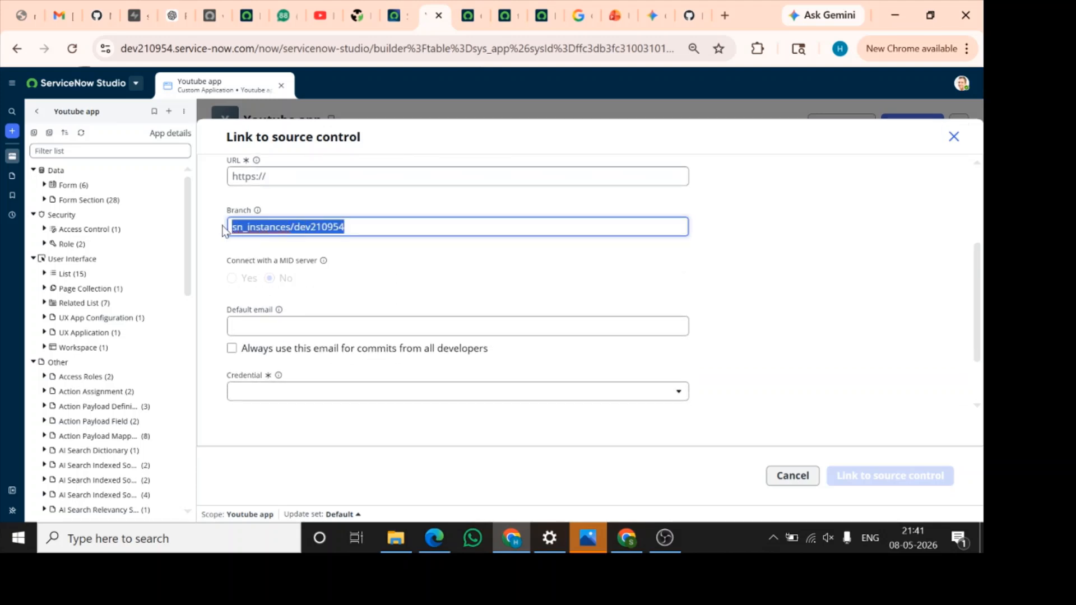
click(737, 317)
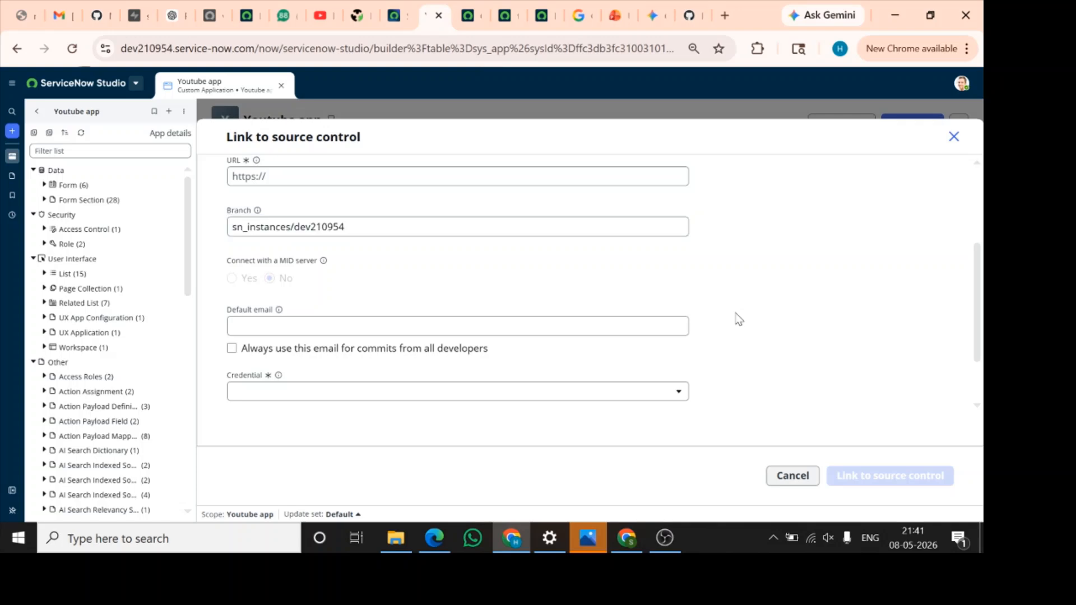
scroll(739, 318, down, 1)
click(600, 321)
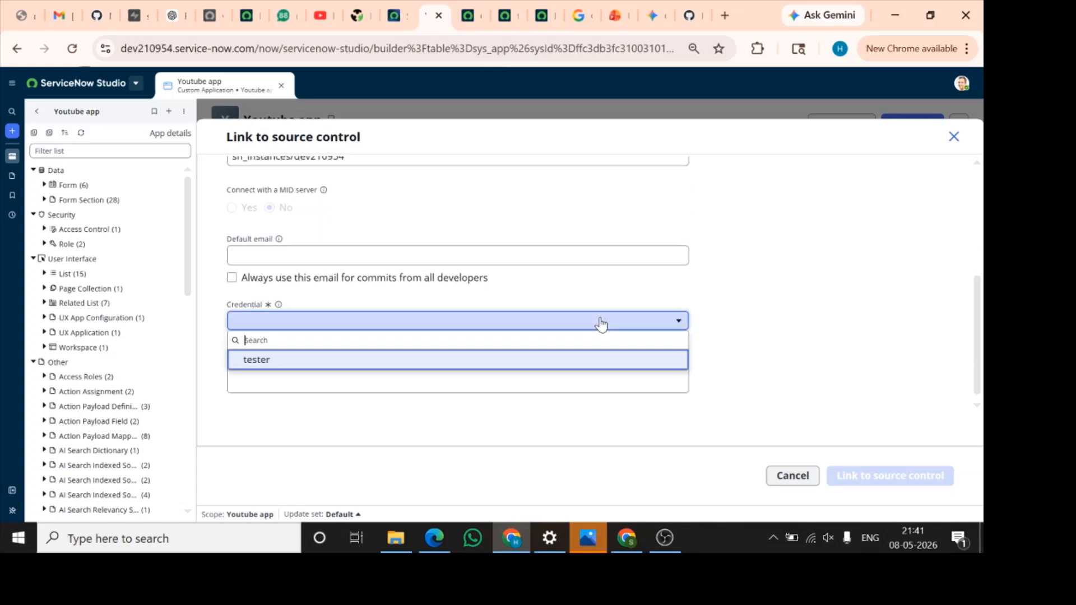
click(601, 322)
scroll(773, 342, down, 1)
scroll(773, 342, up, 5)
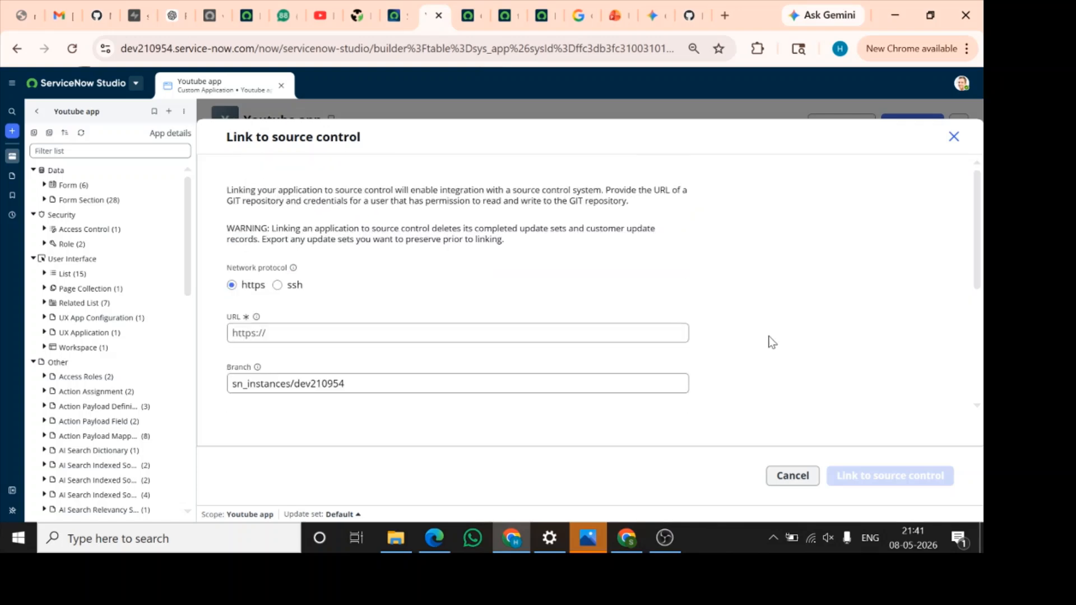
scroll(337, 337, down, 2)
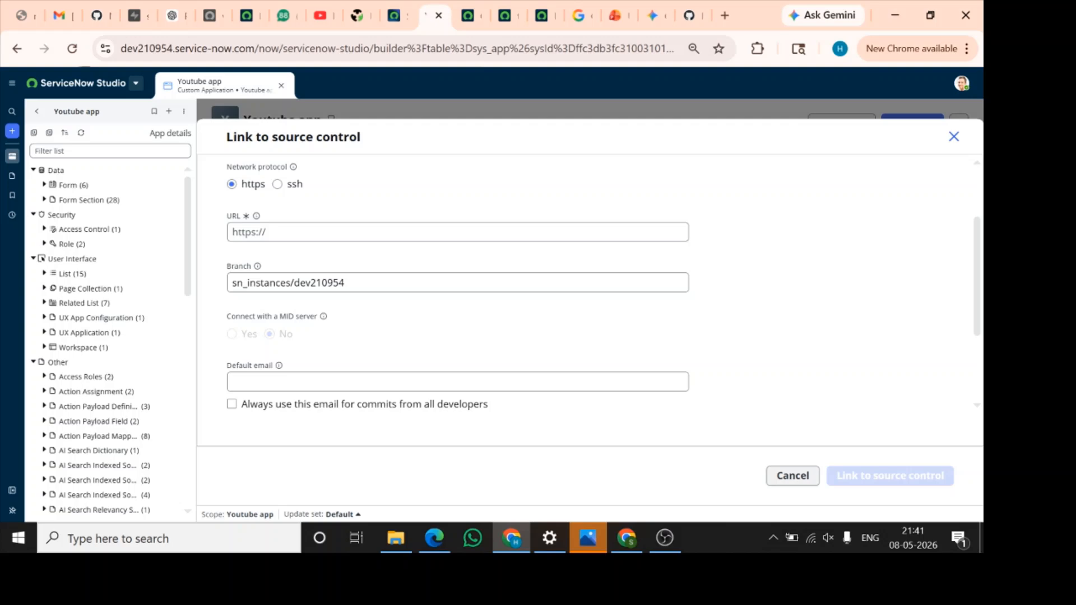
Switch to GitHub and create a private repository named Studio Repo, without a README, .gitignore or license
click(691, 16)
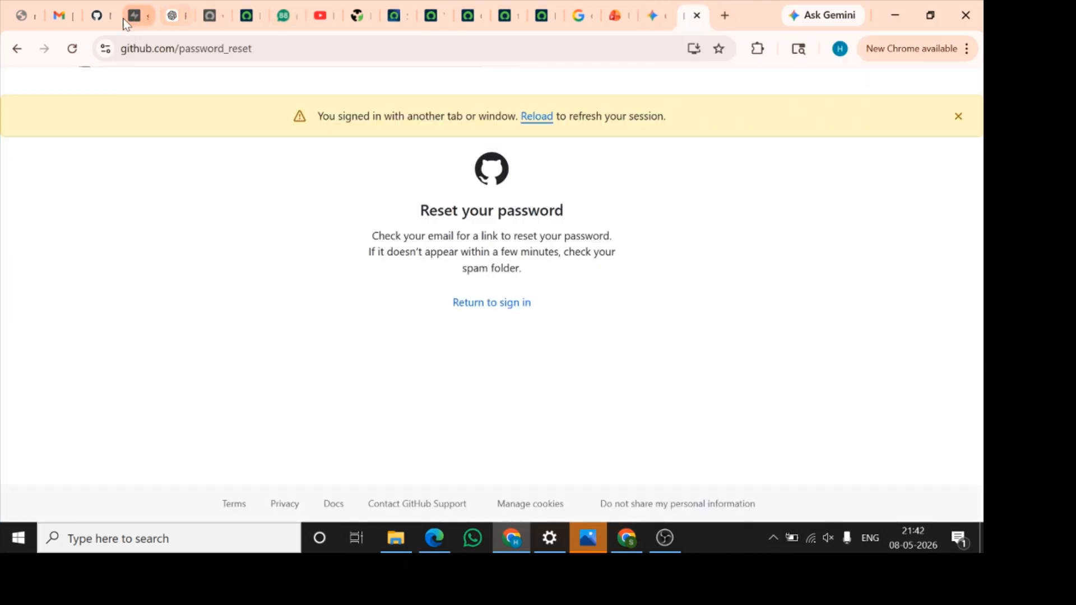
click(97, 15)
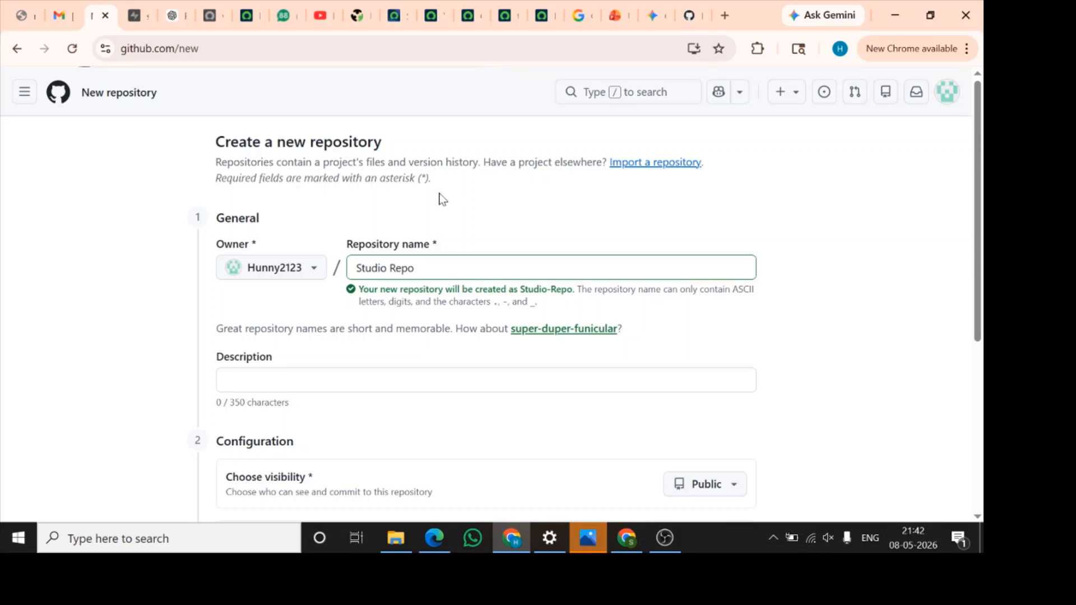
drag(415, 268, 355, 268)
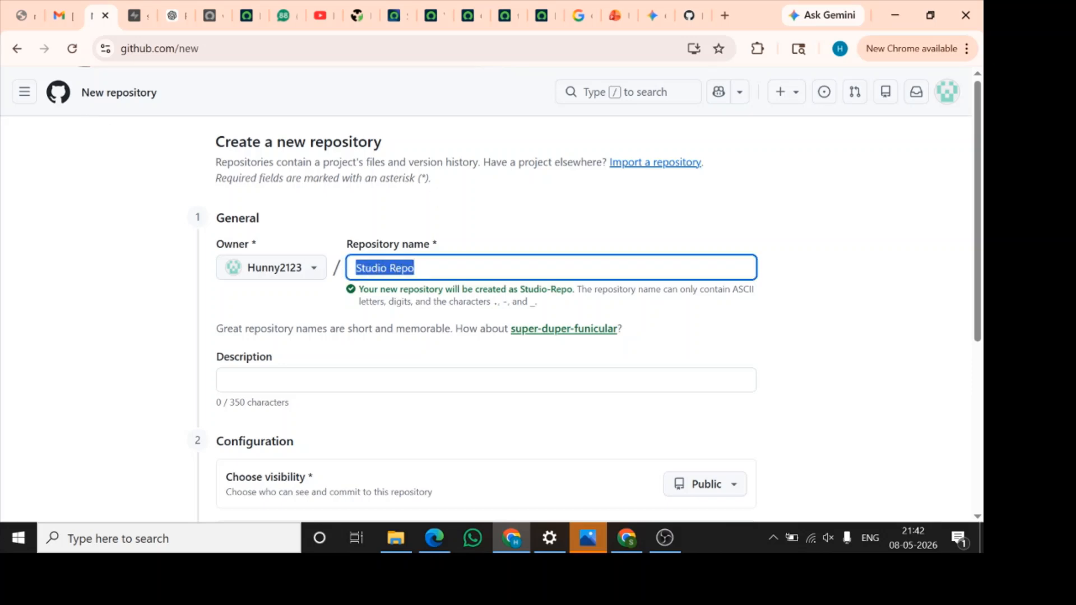
scroll(337, 348, down, 3)
scroll(338, 349, down, 2)
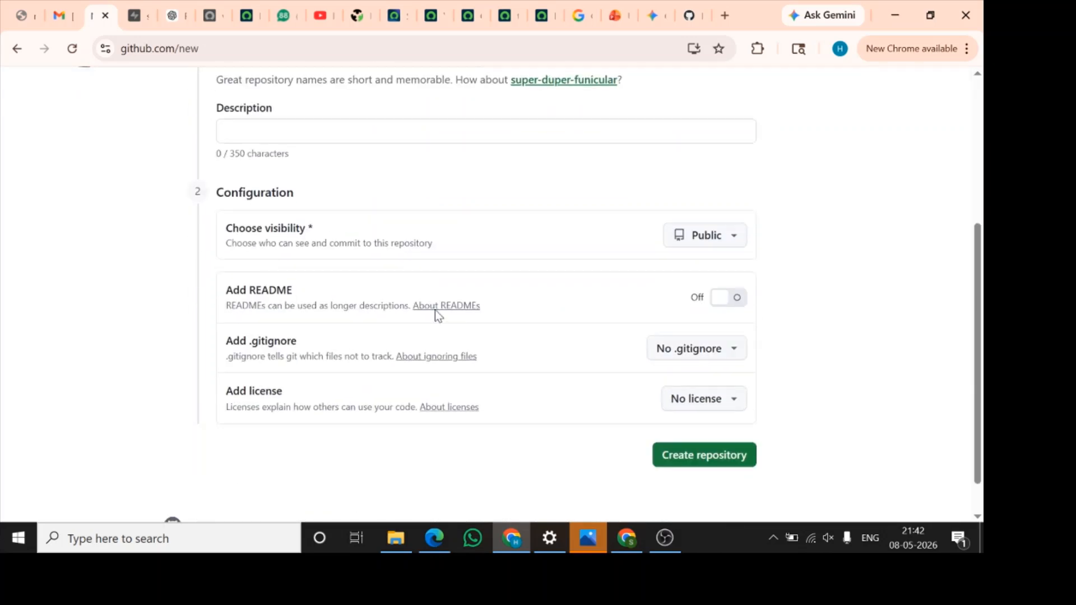
click(704, 236)
click(736, 345)
scroll(807, 338, down, 1)
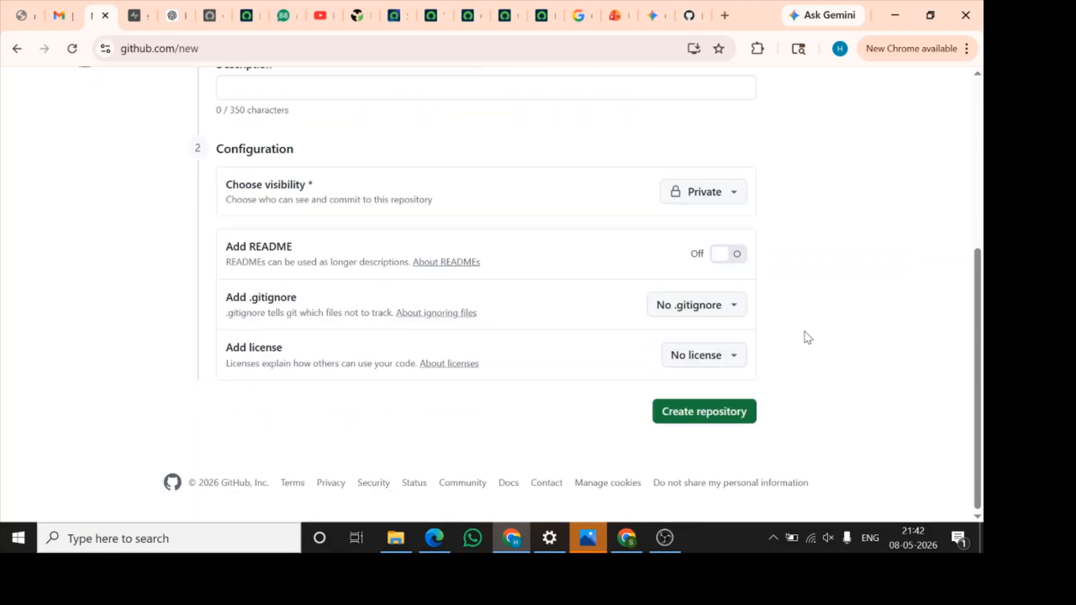
click(734, 413)
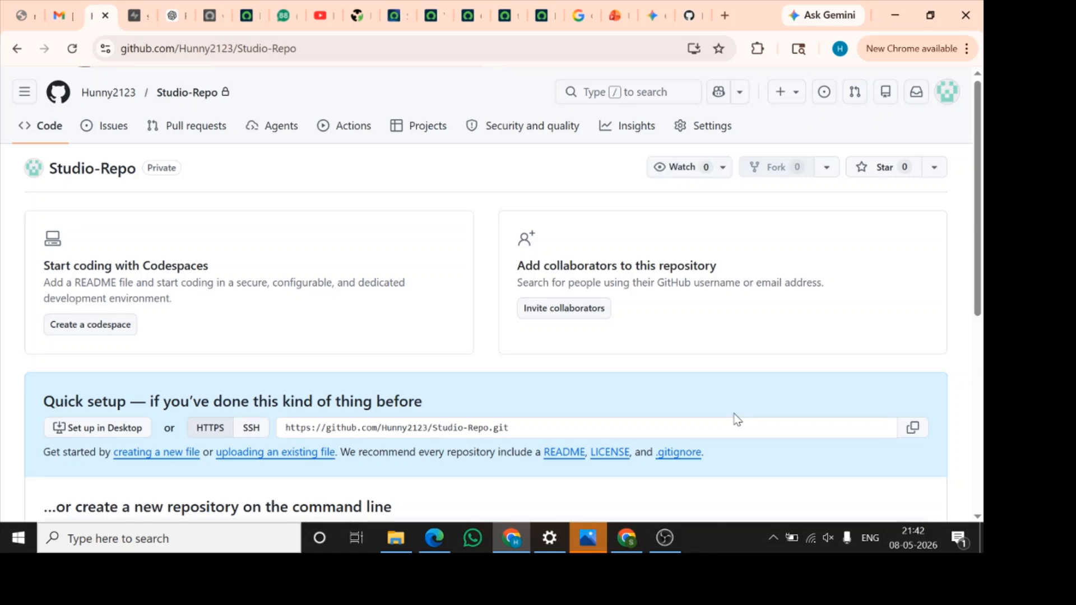
Copy the new repository's HTTPS URL and paste it as the URL in ServiceNow Studio's source control form
scroll(735, 418, down, 2)
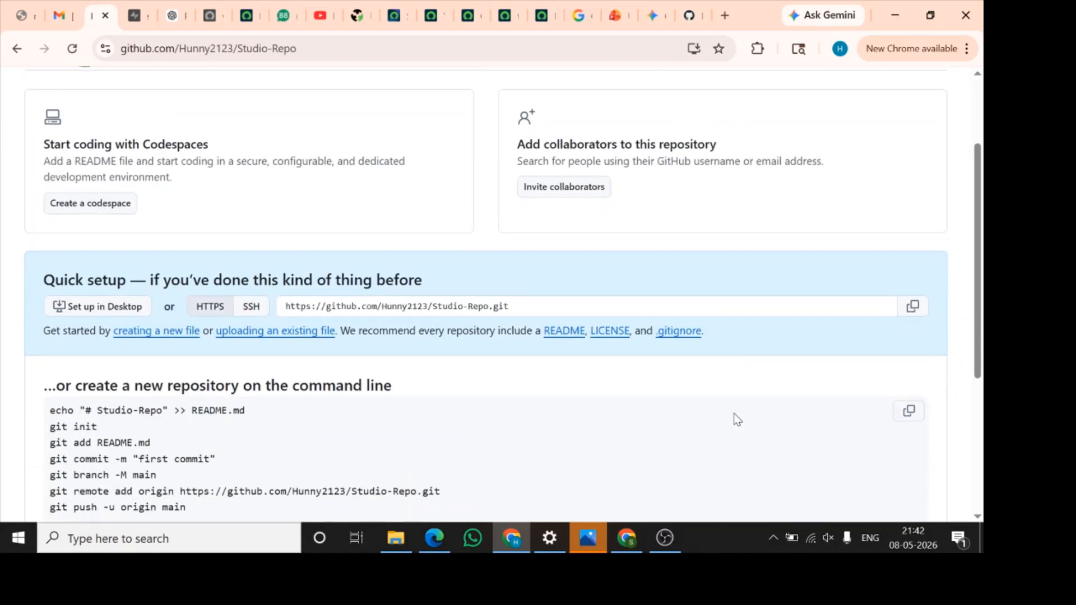
click(913, 308)
click(432, 16)
click(382, 234)
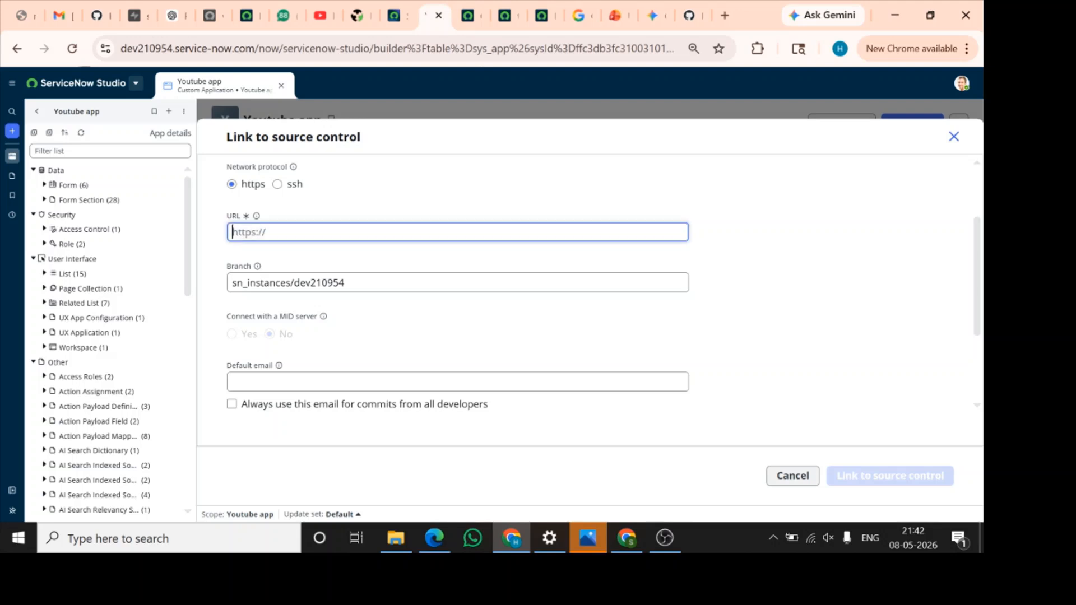
key(ctrl+v)
Set the source control branch to Developer1 and show the available credentials
scroll(729, 320, down, 2)
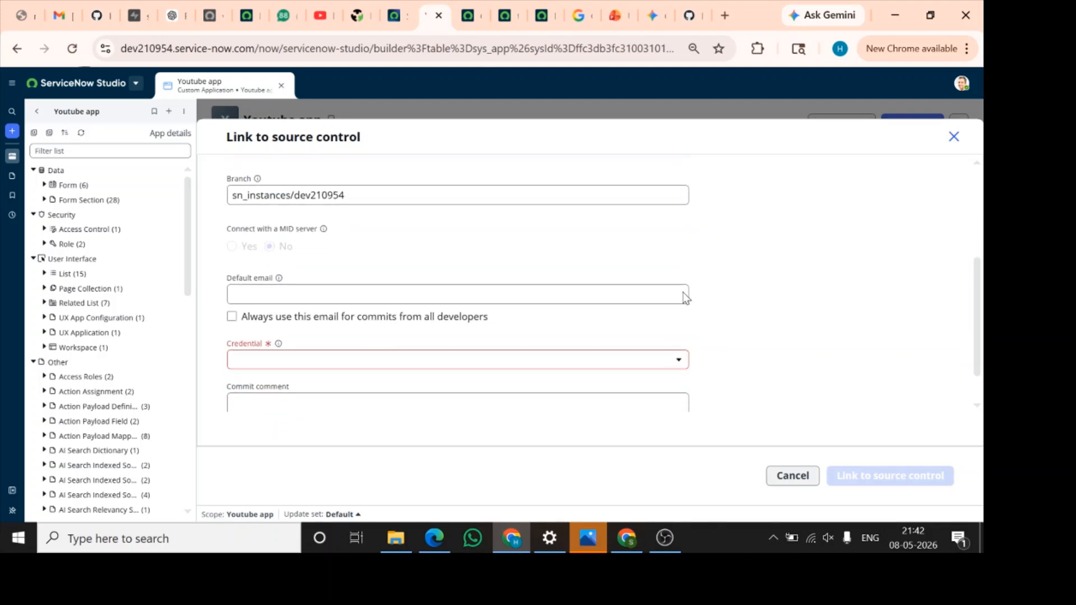
drag(345, 194, 227, 194)
text(Developer1)
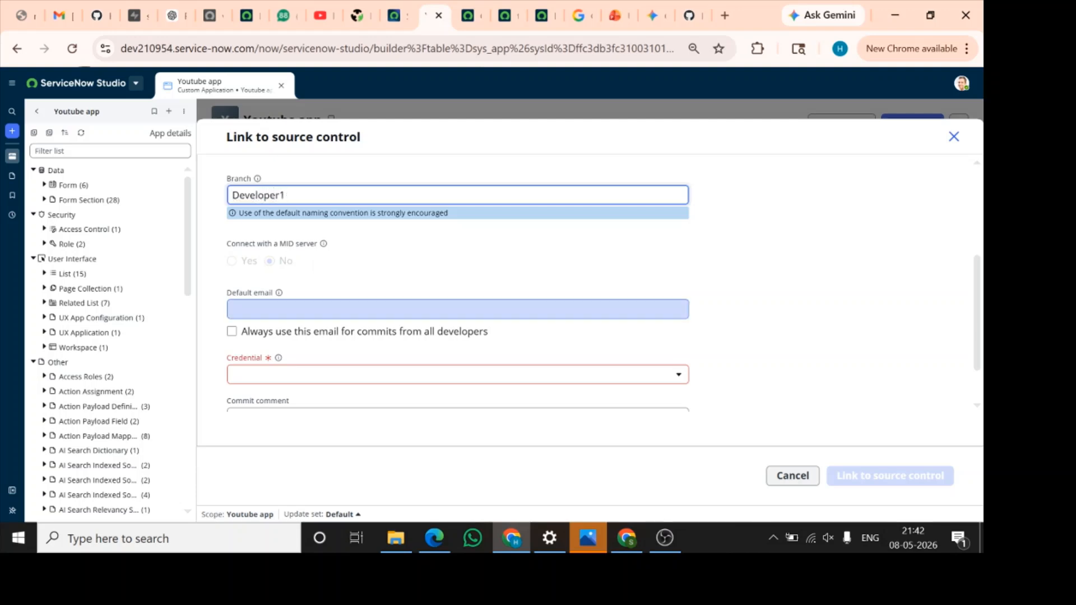
scroll(308, 314, down, 2)
click(358, 312)
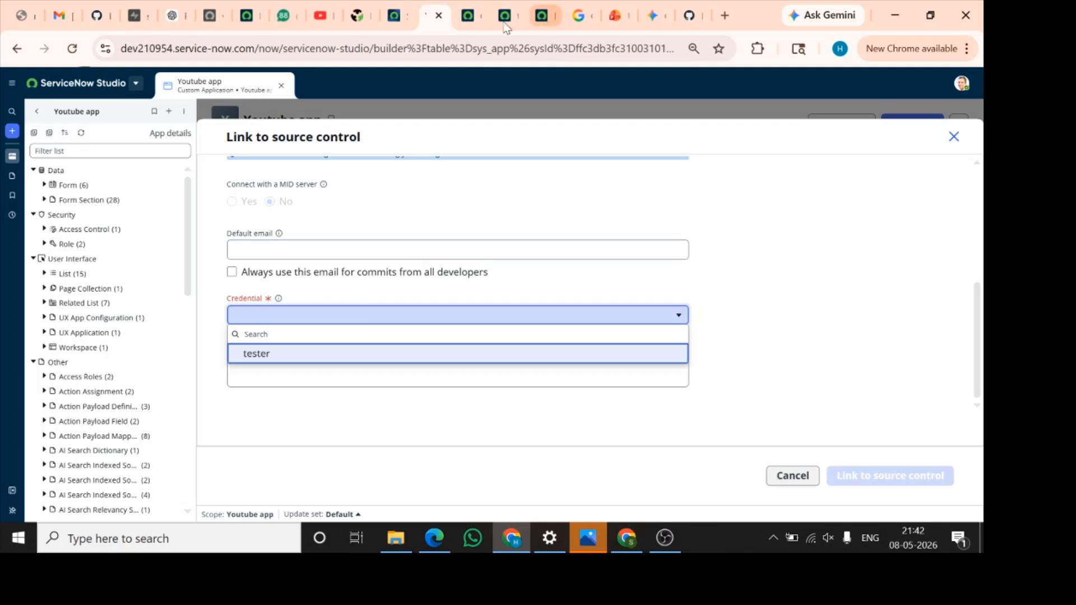
Switch to the main ServiceNow instance, filter the navigator for "credential" and open the Credentials list in a new browser tab
click(468, 15)
click(143, 74)
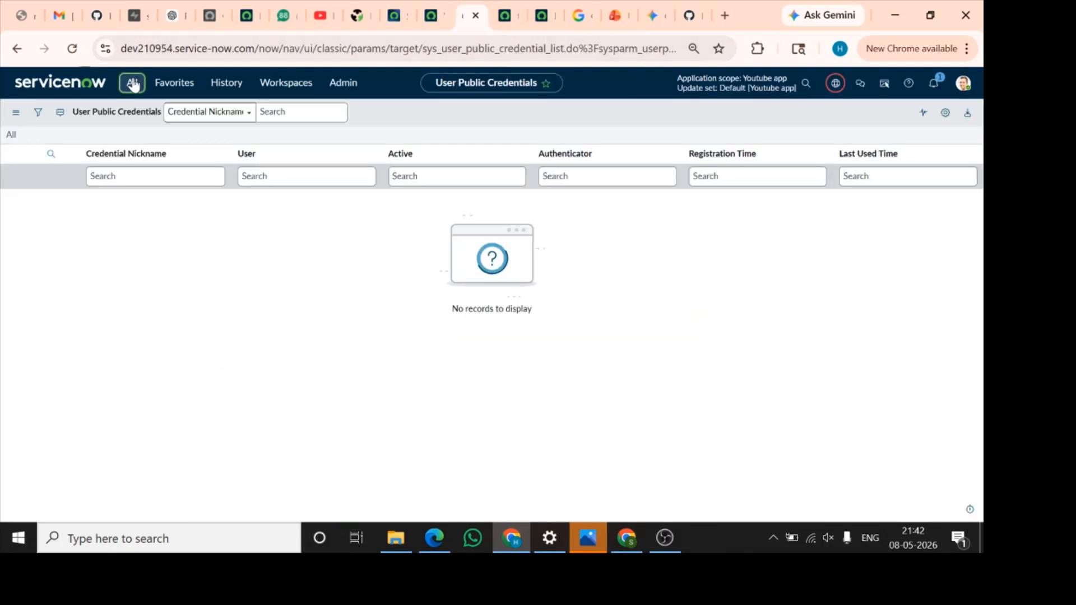
text(cre)
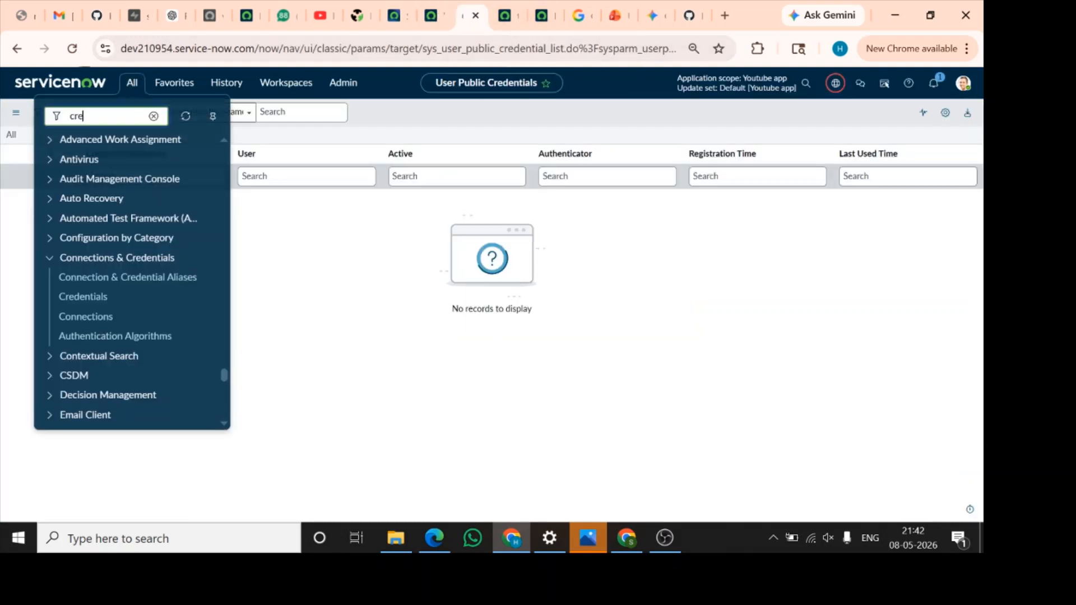
text(denti)
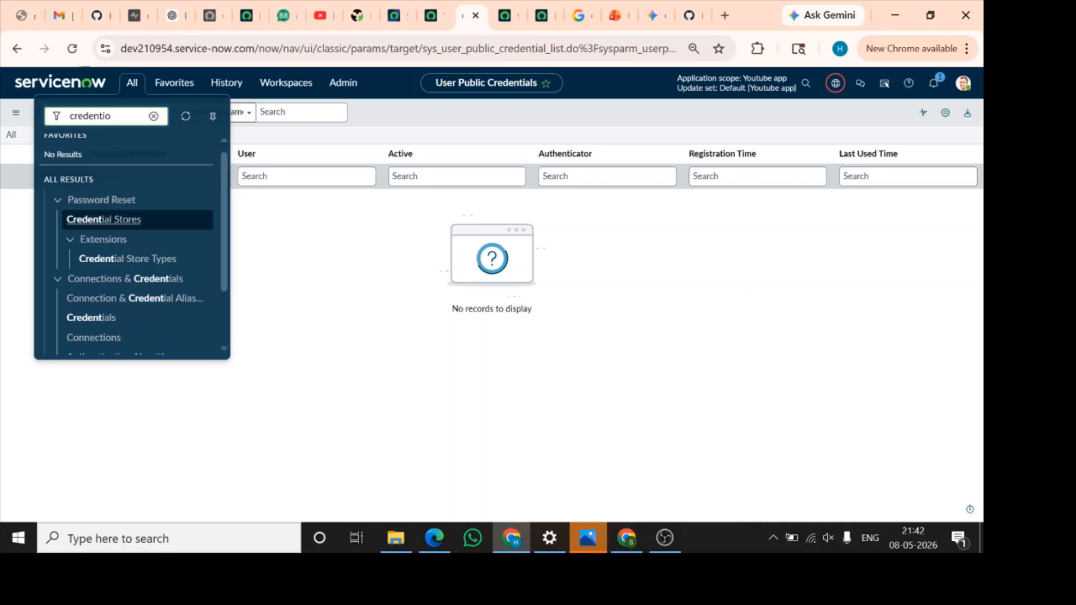
text(a)
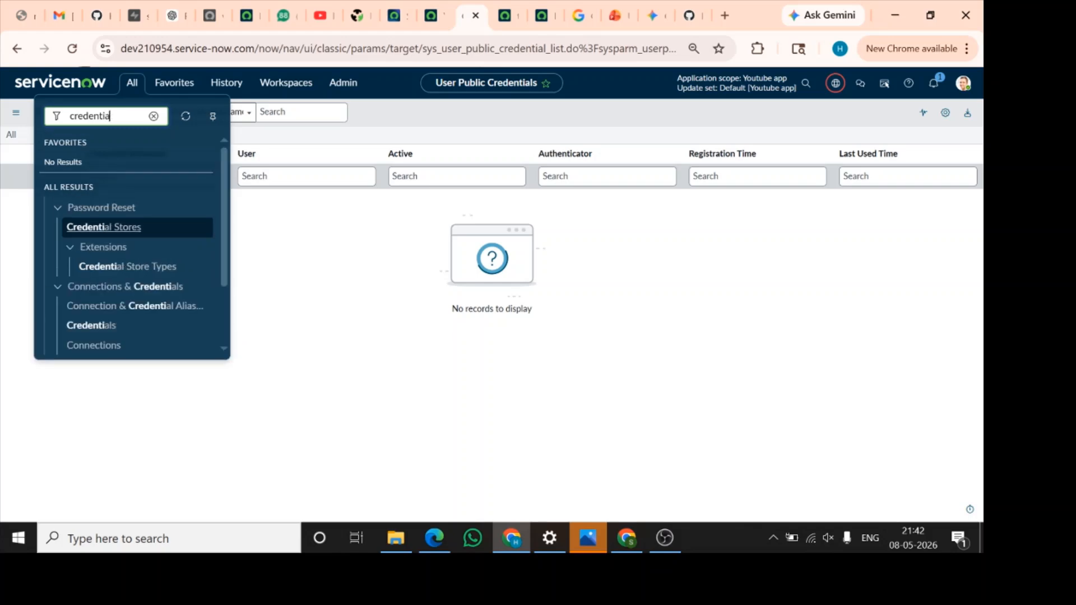
text(l)
scroll(138, 311, down, 2)
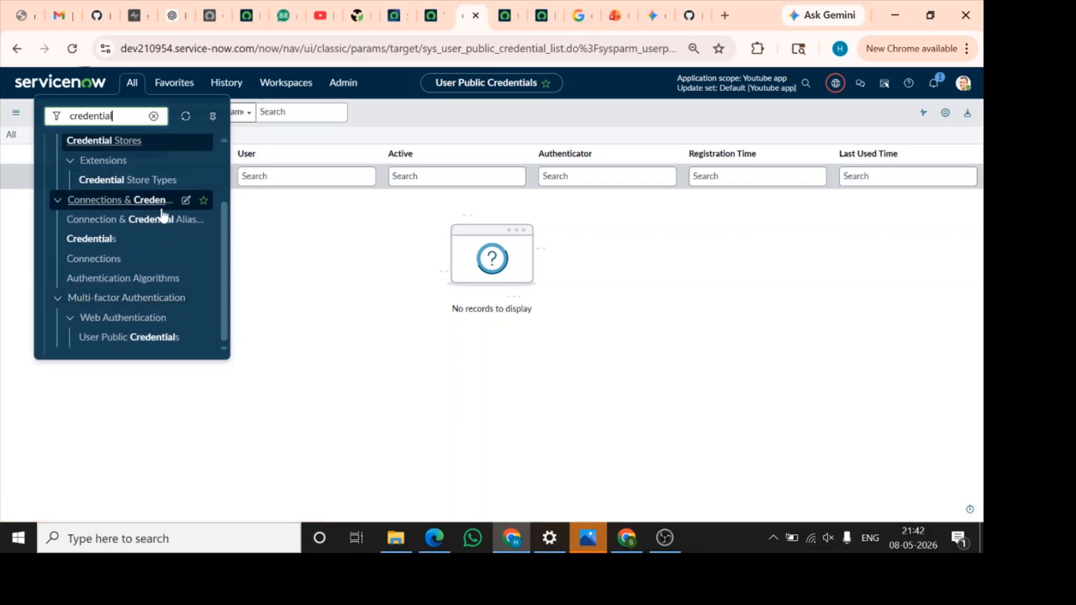
ctrl+click(110, 245)
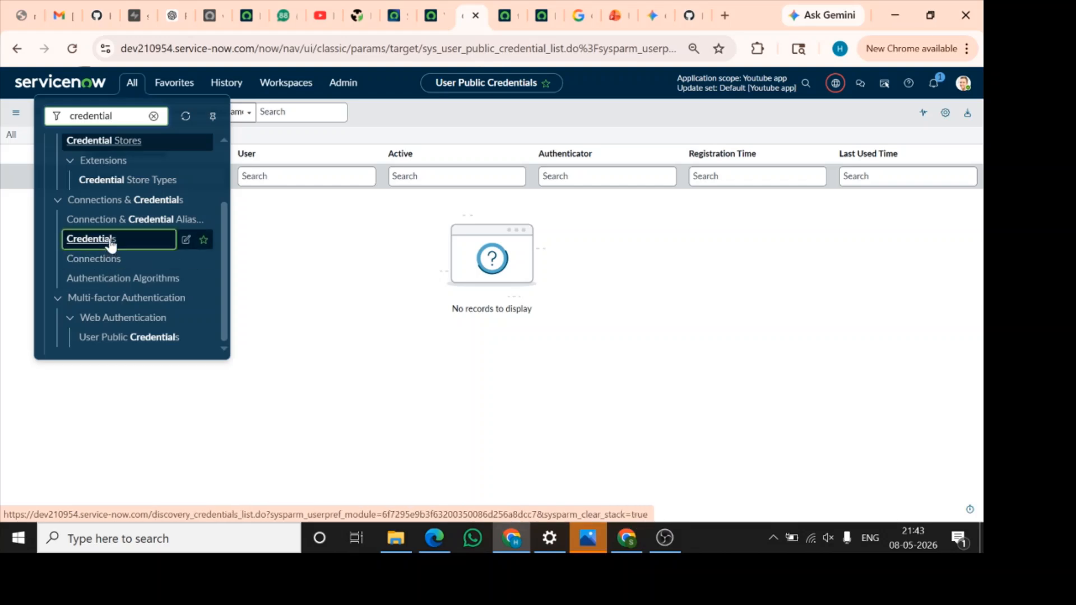
click(481, 15)
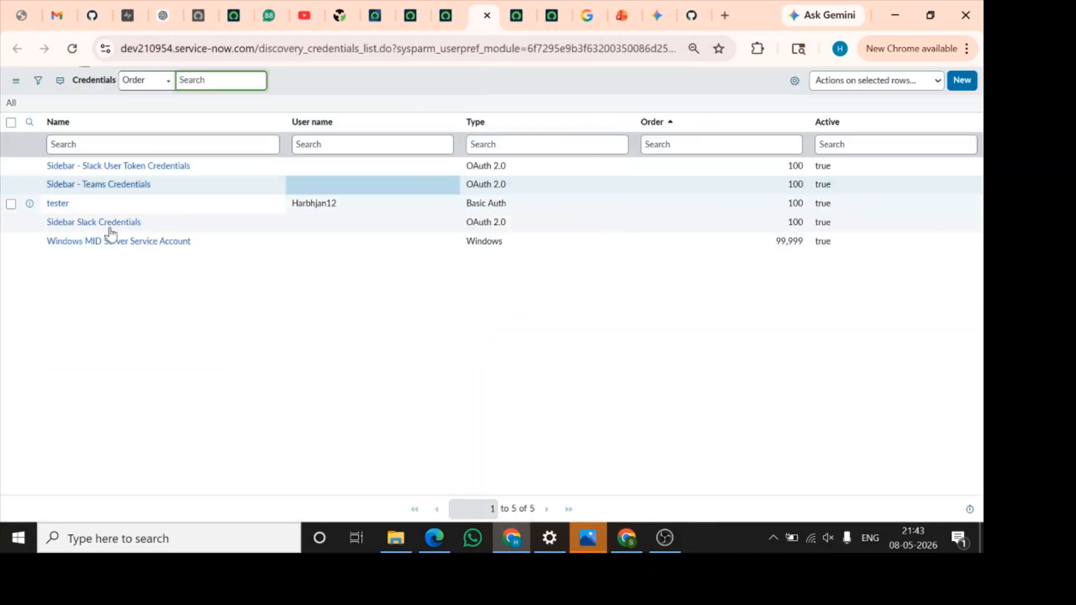
Start a new Basic Auth Credentials record and name it Studio repo
click(962, 80)
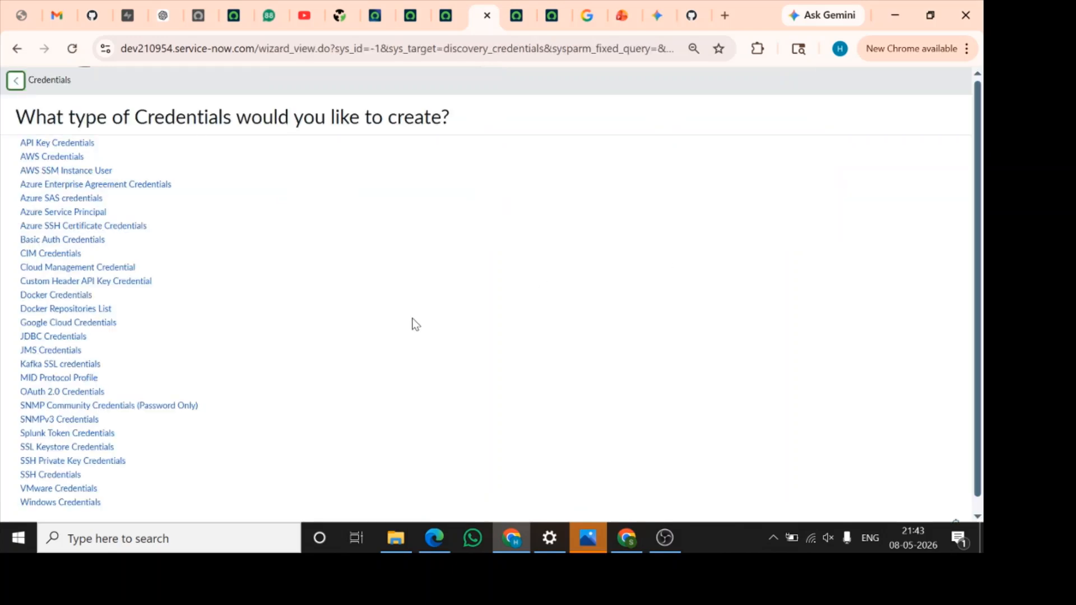
scroll(415, 324, down, 1)
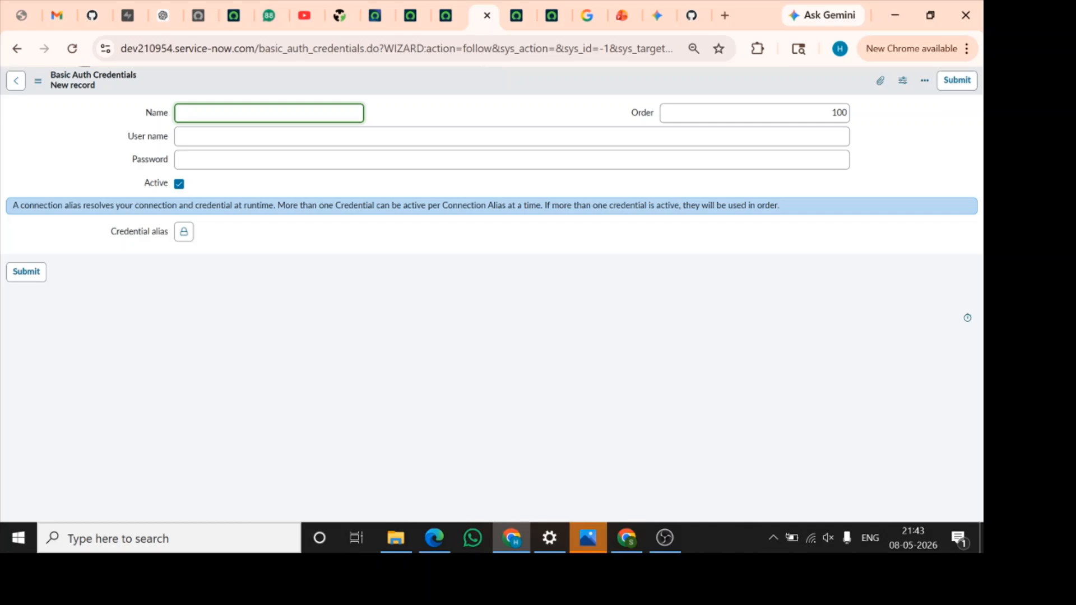
text(Studio repo)
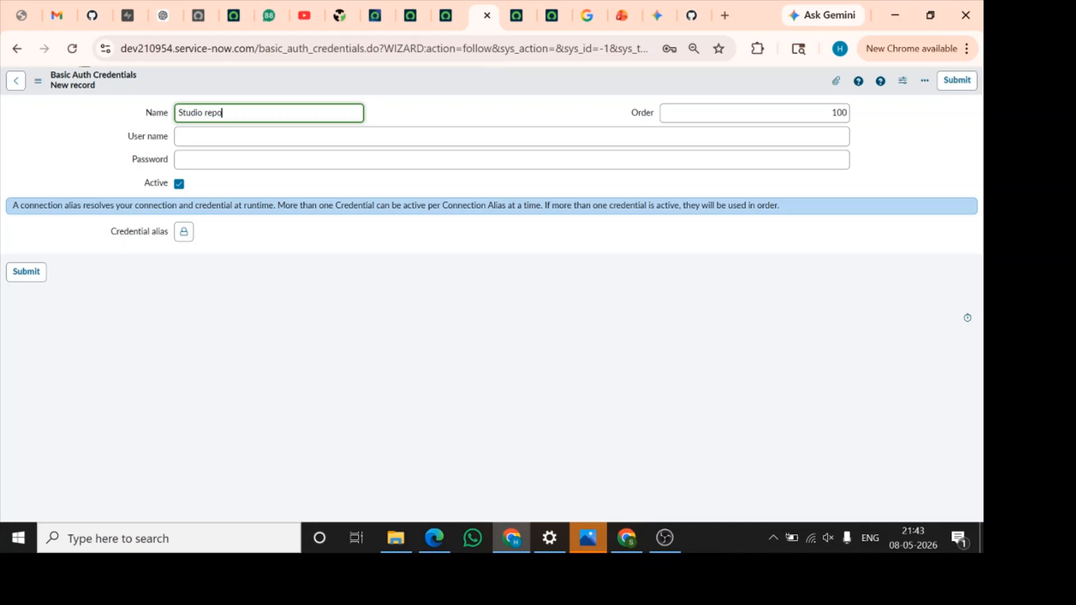
key(Tab)
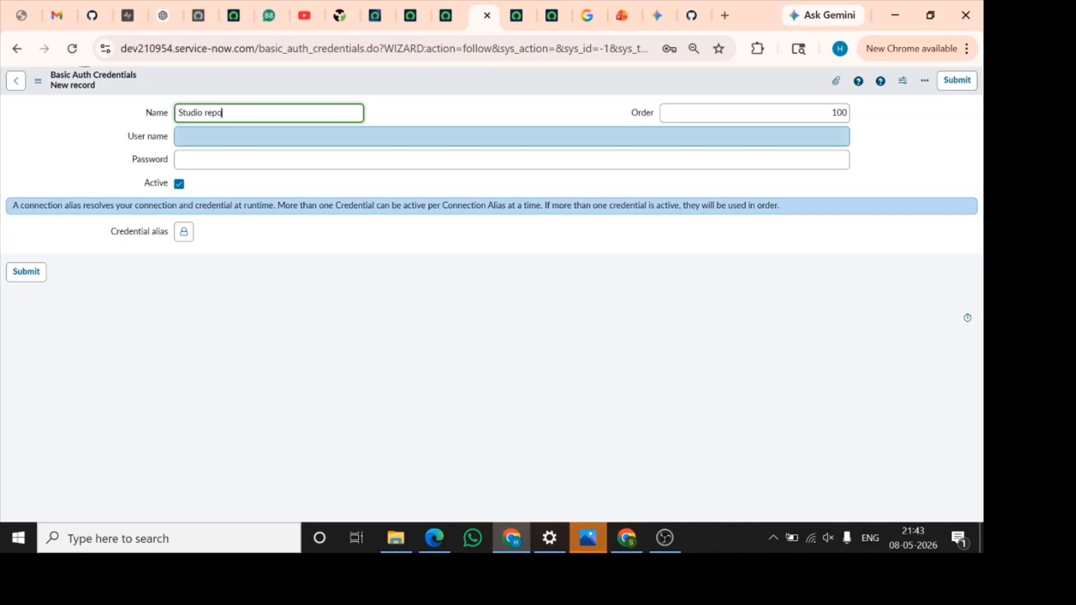
Look up the account name on the Studio-Repo page in GitHub and enter it as the user name of the Studio repo credential
click(95, 16)
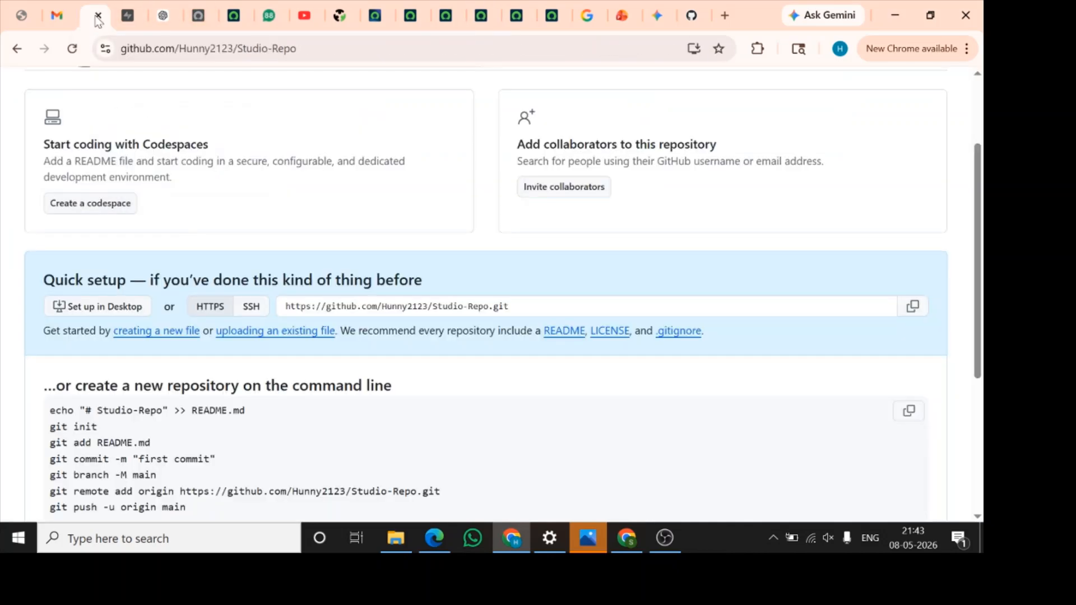
scroll(146, 247, up, 2)
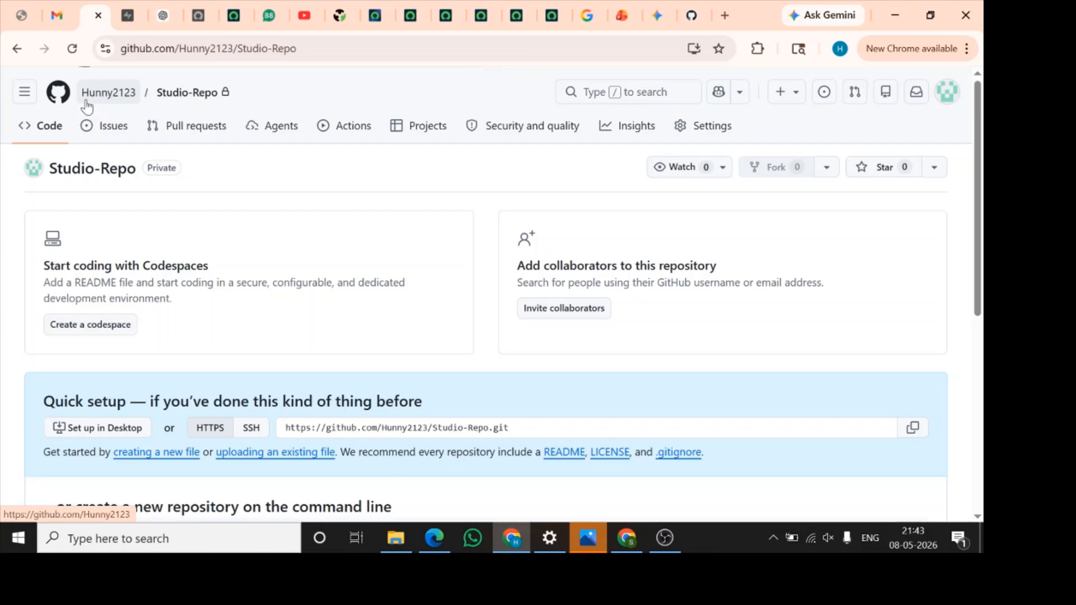
click(414, 16)
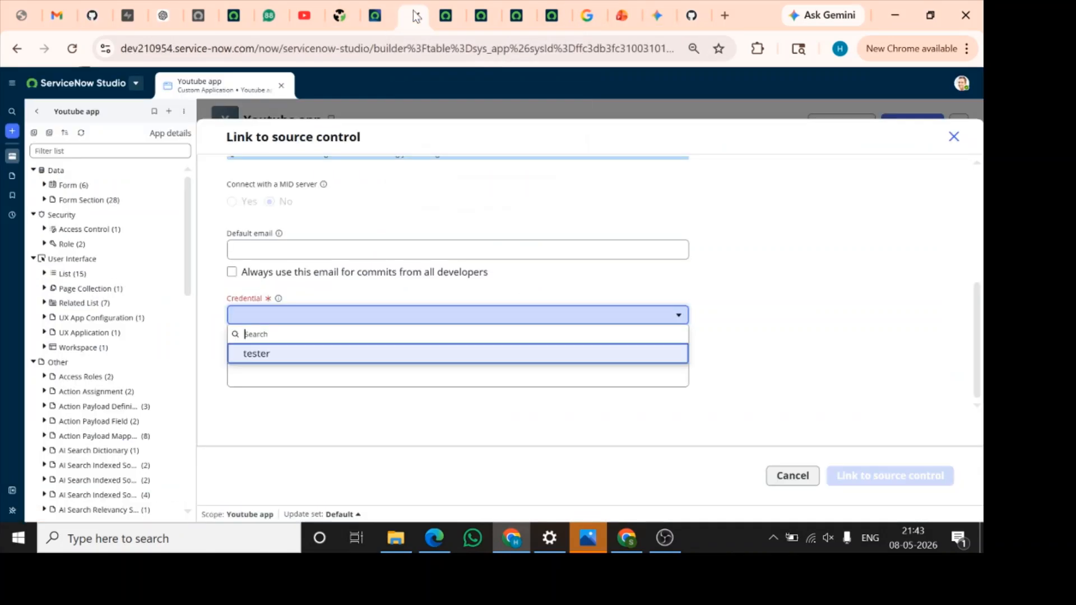
click(448, 20)
click(486, 18)
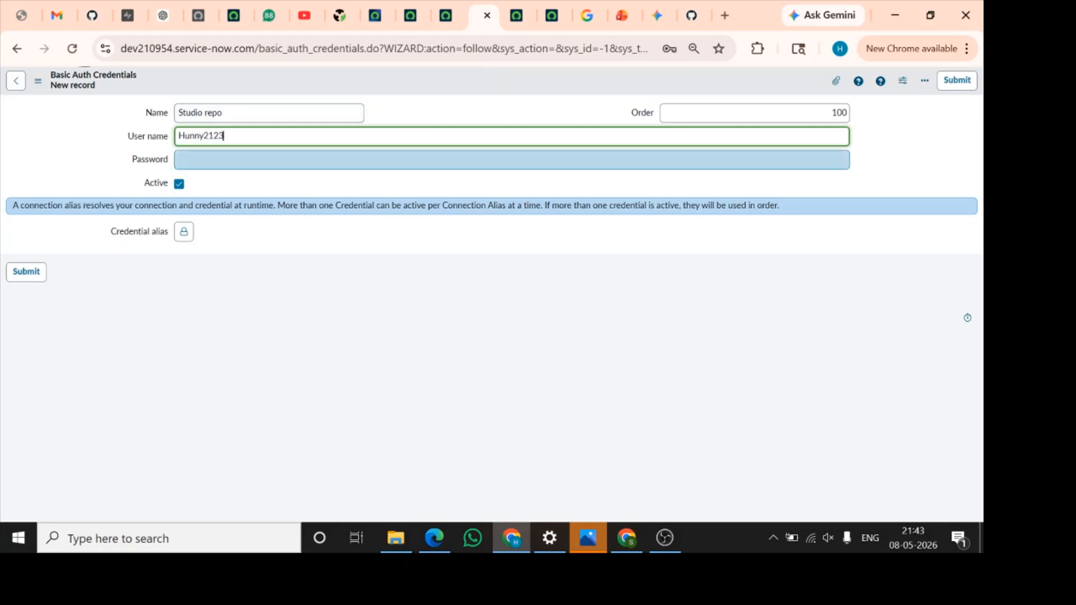
key(Tab)
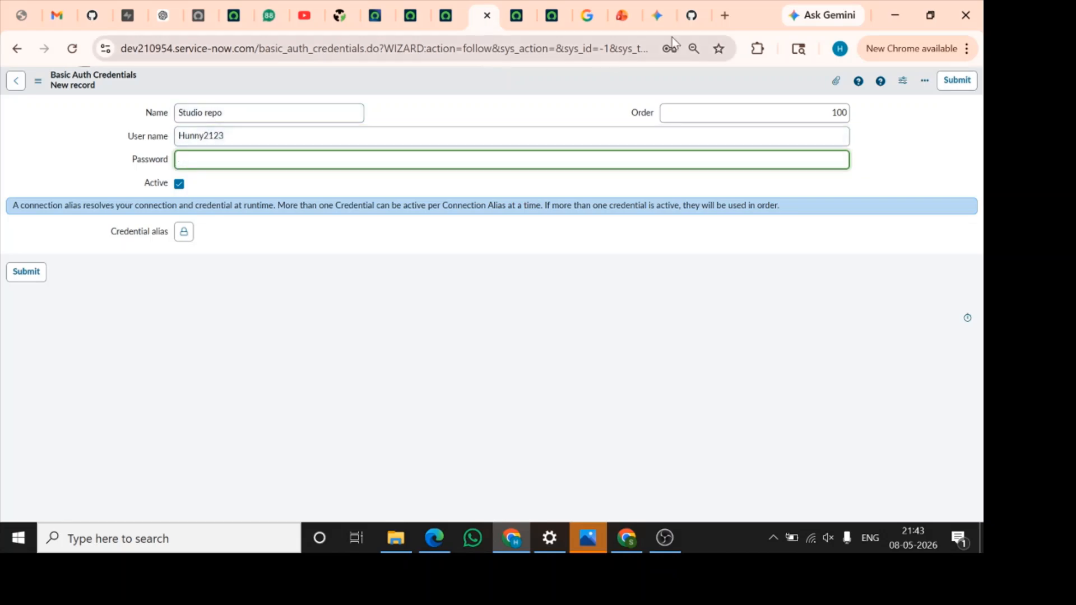
Switch back to GitHub and open the Developer settings from the account's settings
click(92, 15)
scroll(379, 319, down, 2)
scroll(347, 224, up, 2)
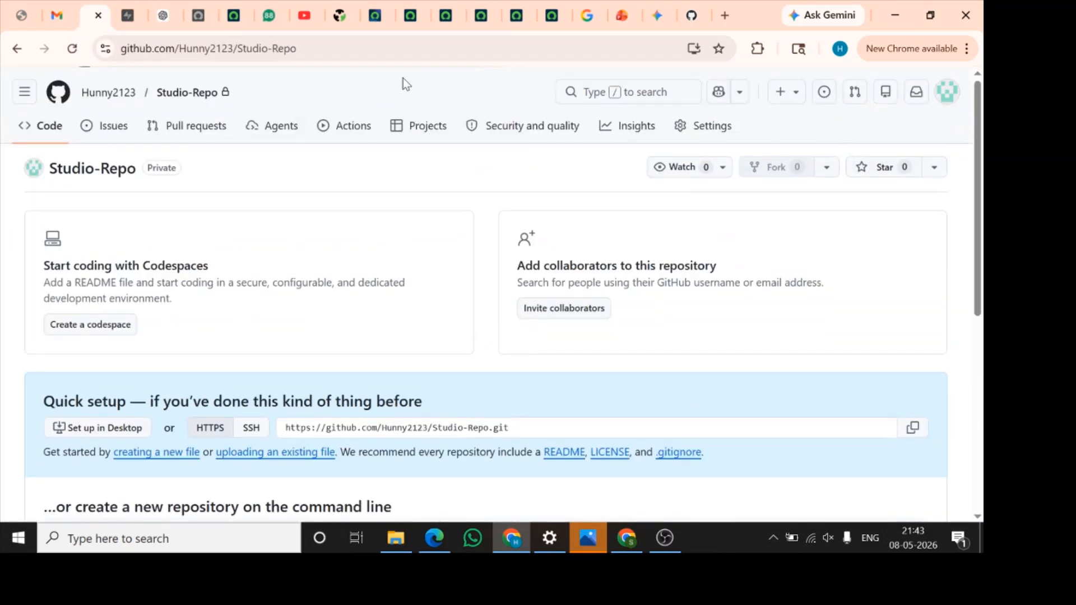
click(947, 91)
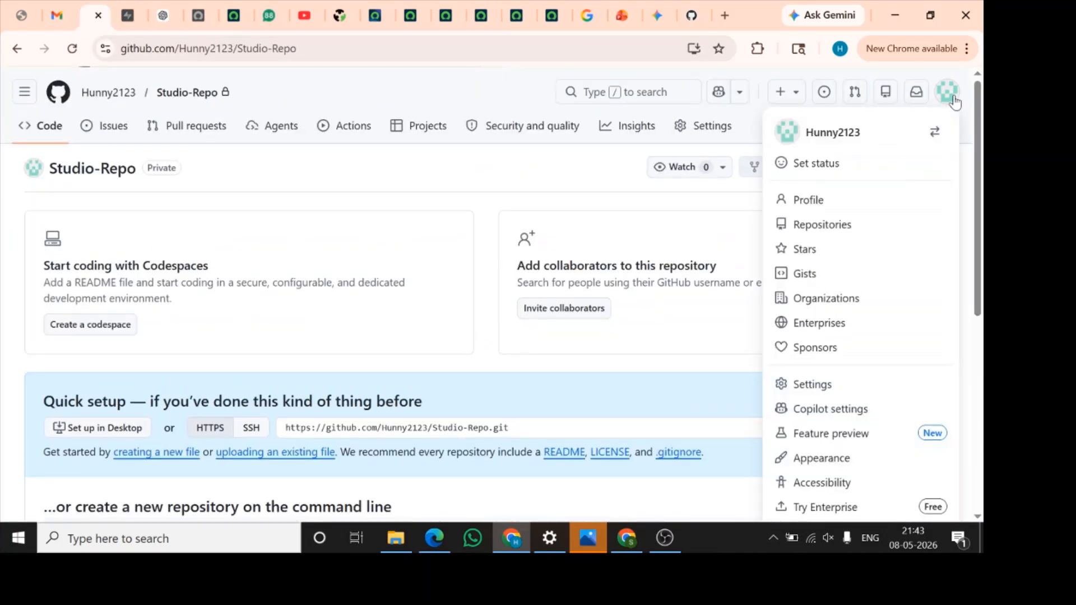
scroll(877, 443, down, 4)
scroll(838, 277, up, 2)
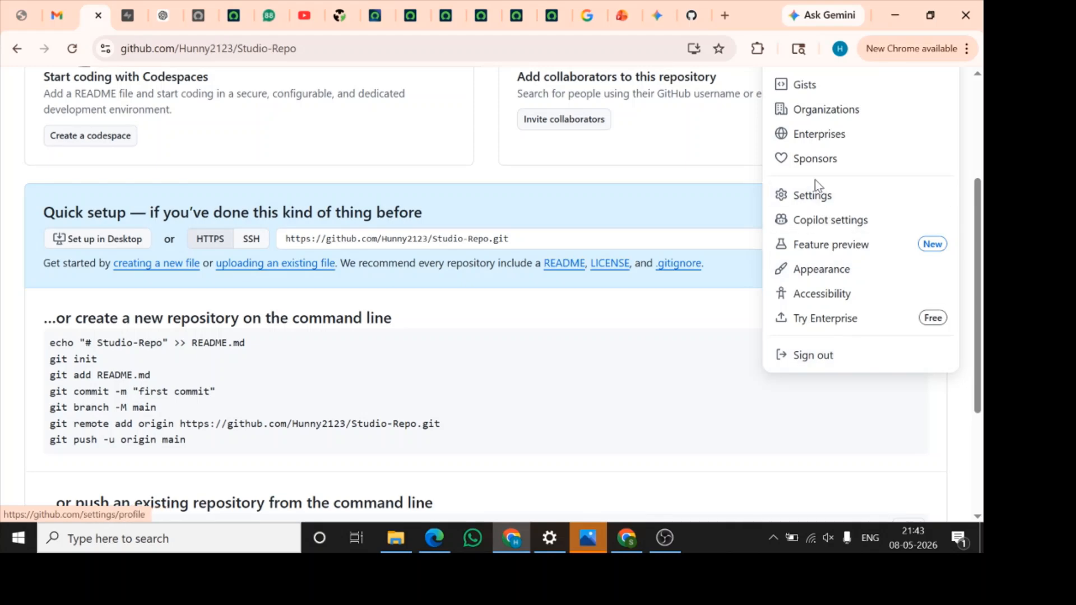
click(817, 199)
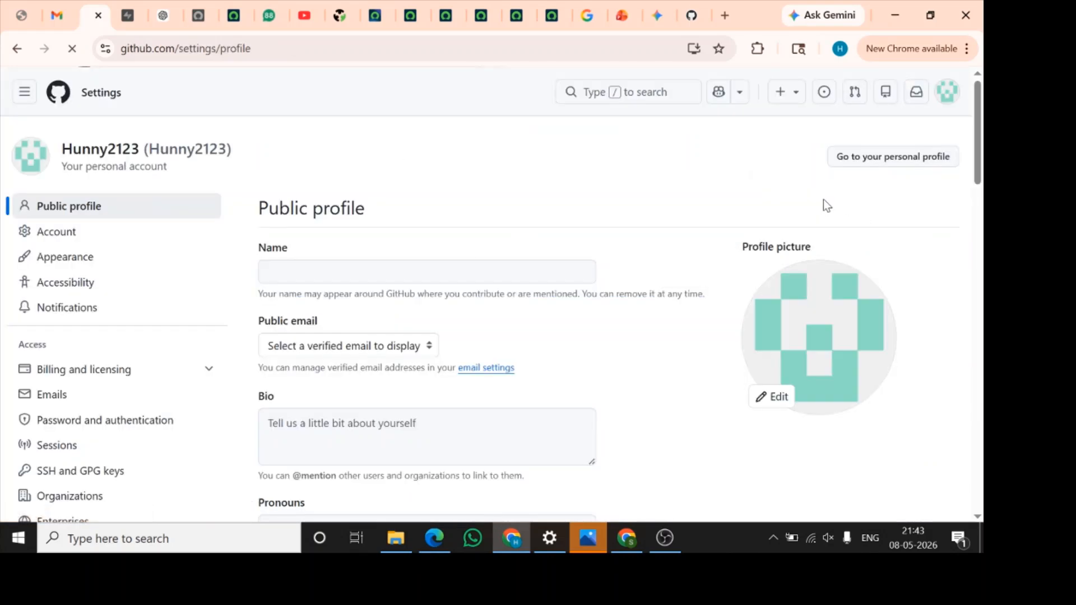
scroll(190, 379, down, 7)
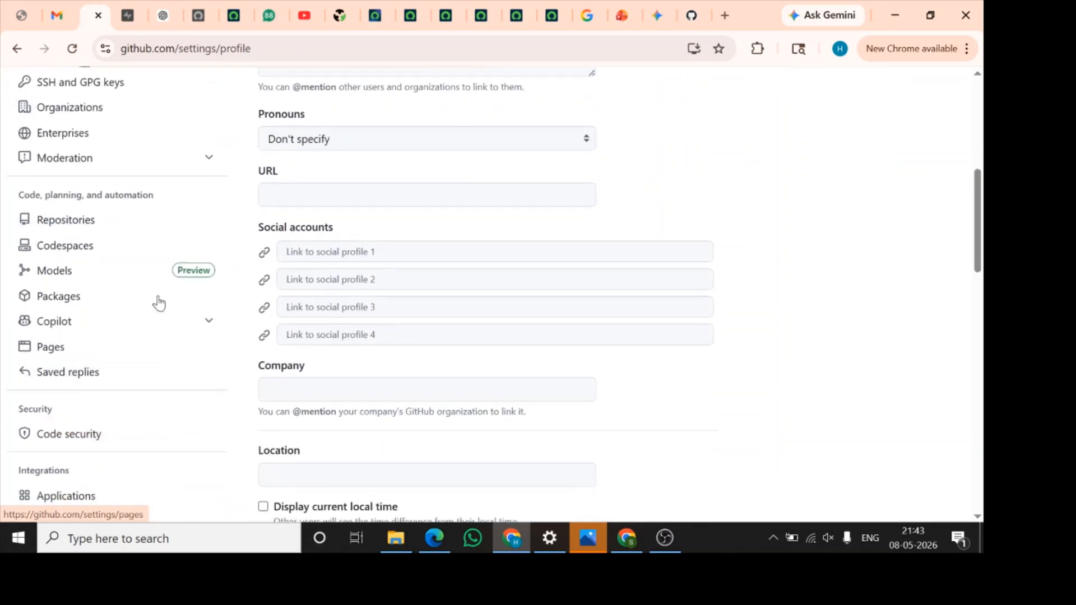
scroll(132, 418, down, 4)
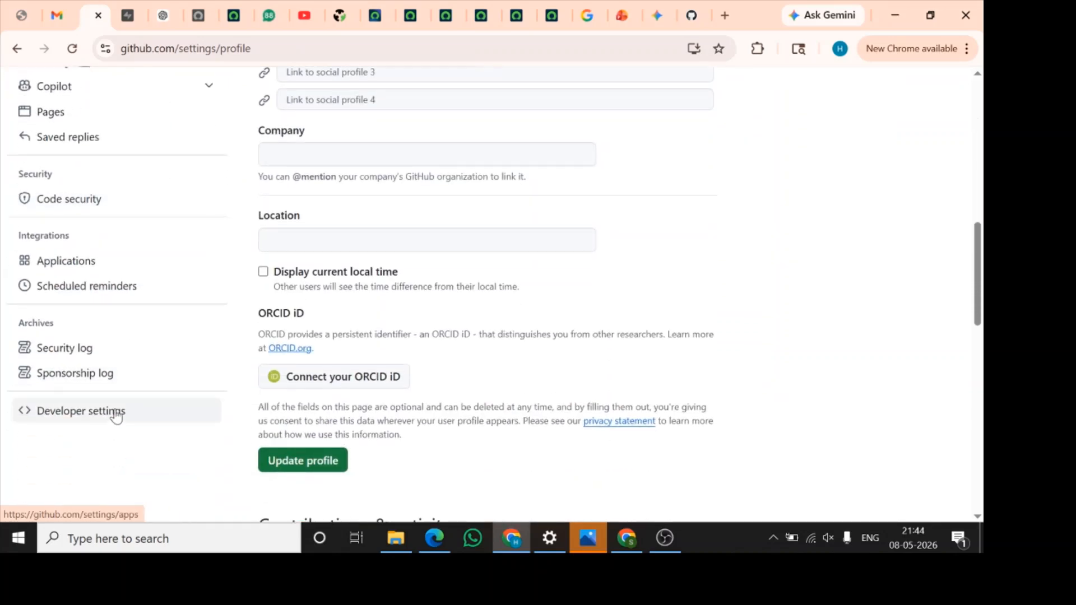
click(116, 416)
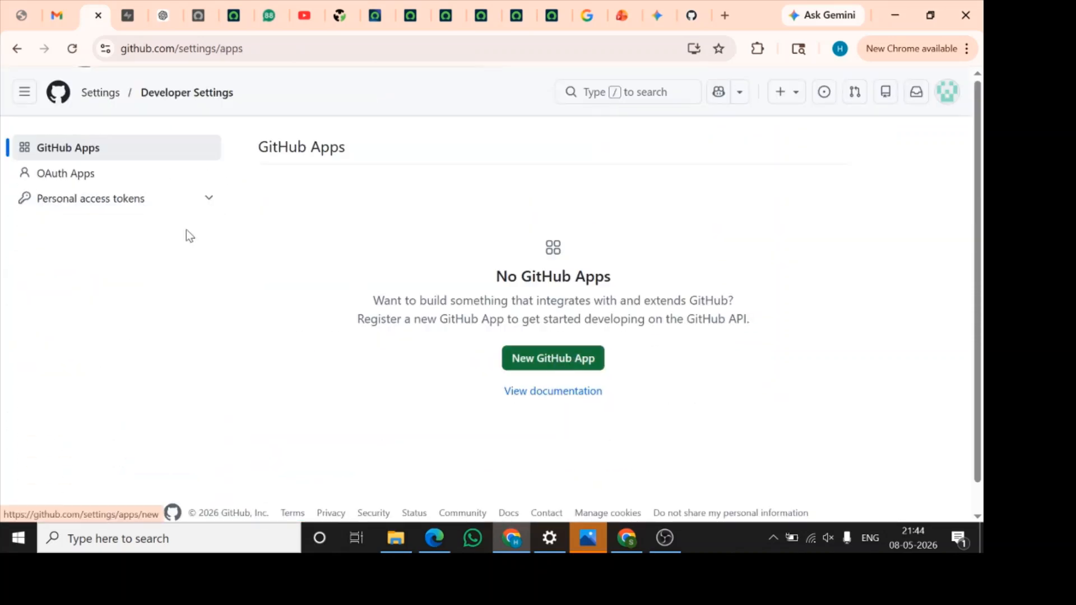
Start a new fine-grained personal access token and name it Studio token
click(211, 200)
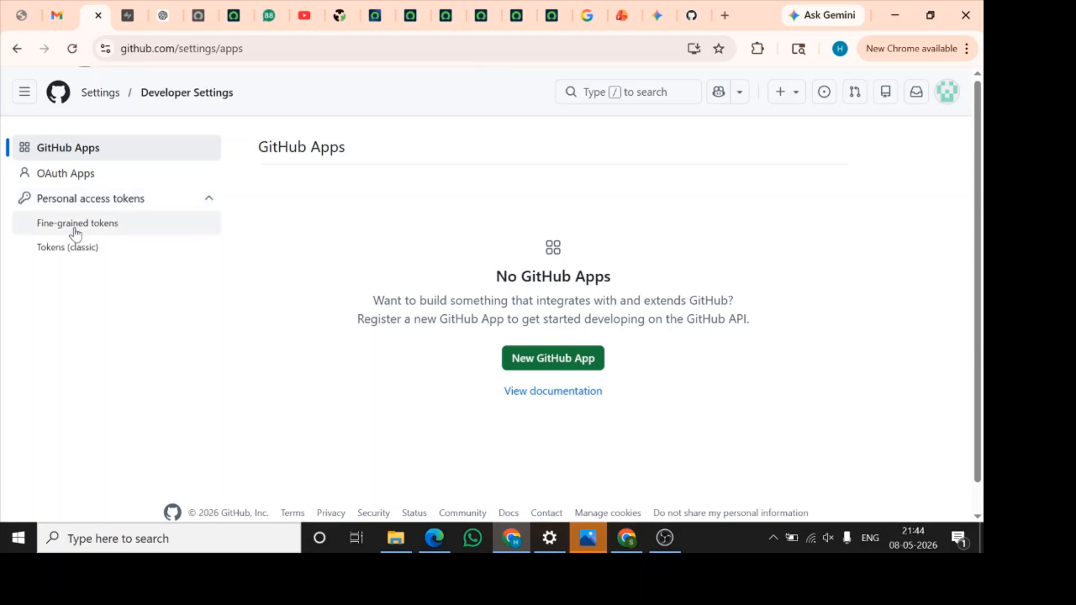
click(120, 231)
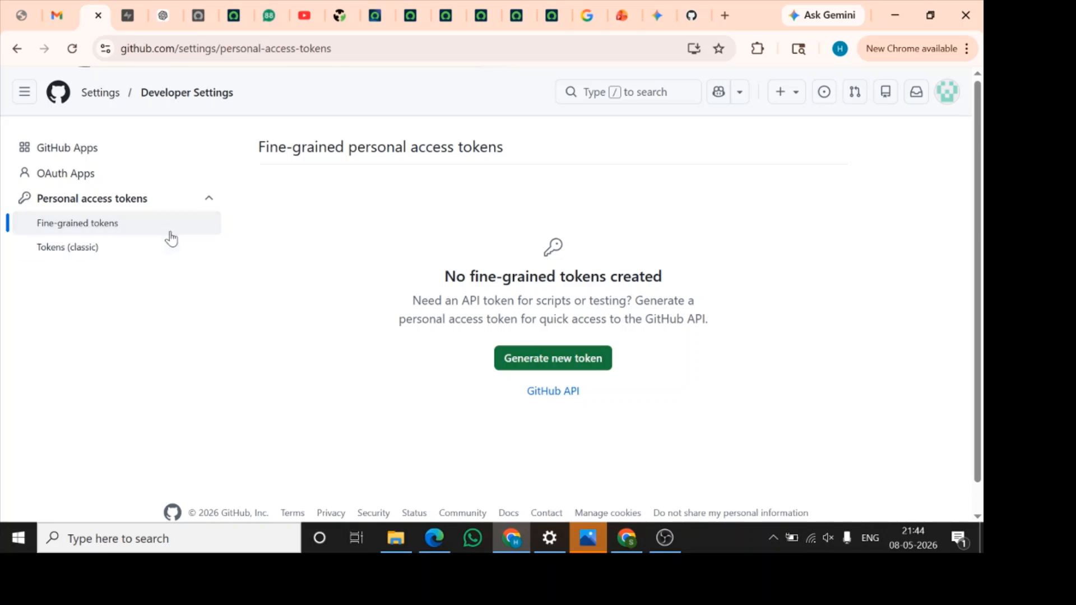
click(541, 362)
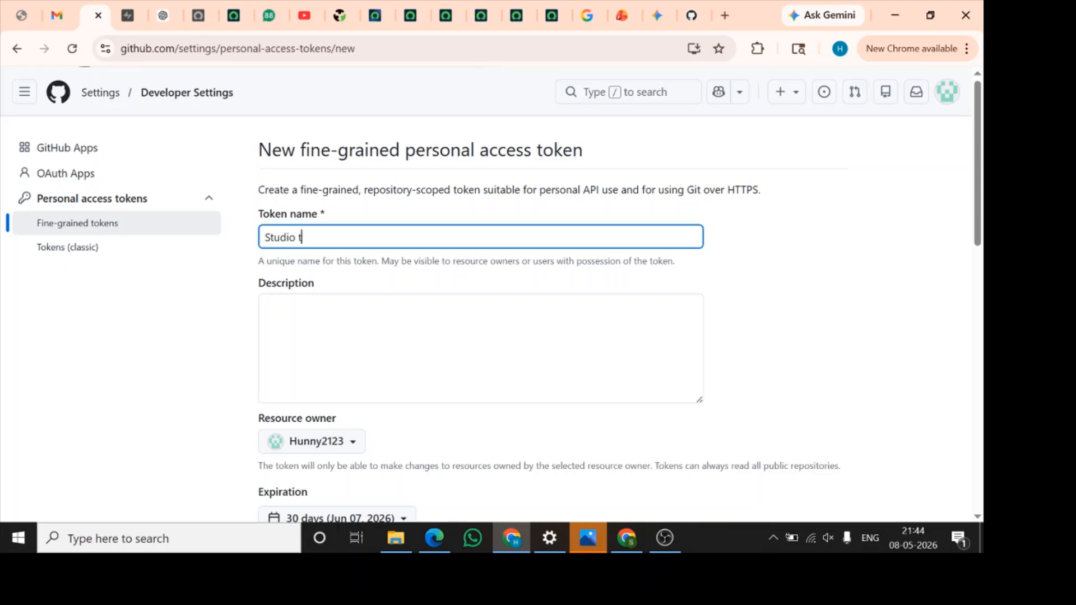
Restrict the token's repository access to only select repositories and choose Studio-Repo
scroll(342, 300, down, 3)
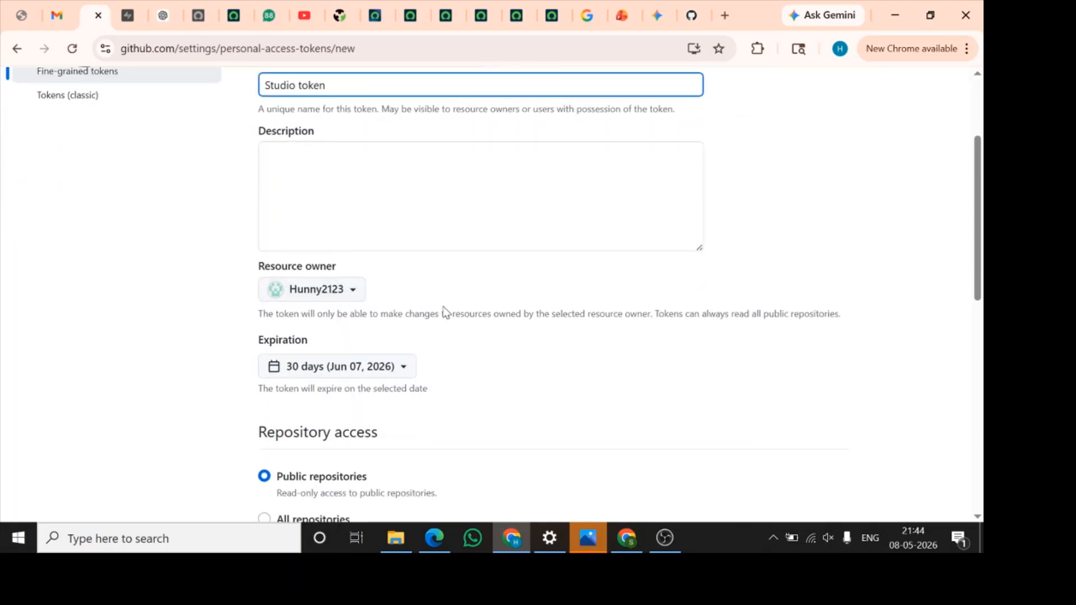
scroll(444, 312, down, 4)
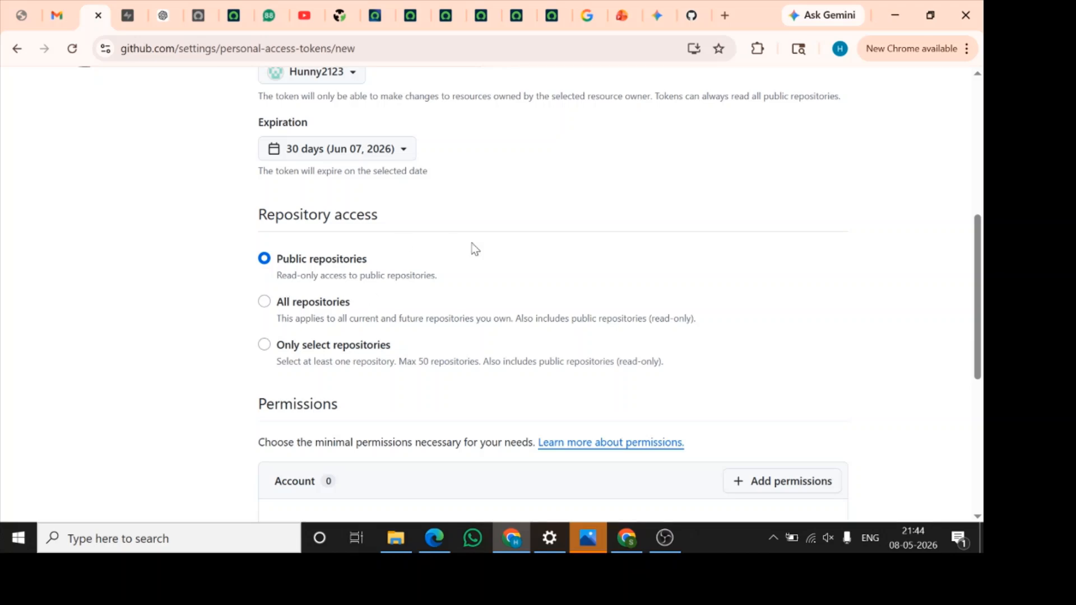
scroll(475, 249, down, 2)
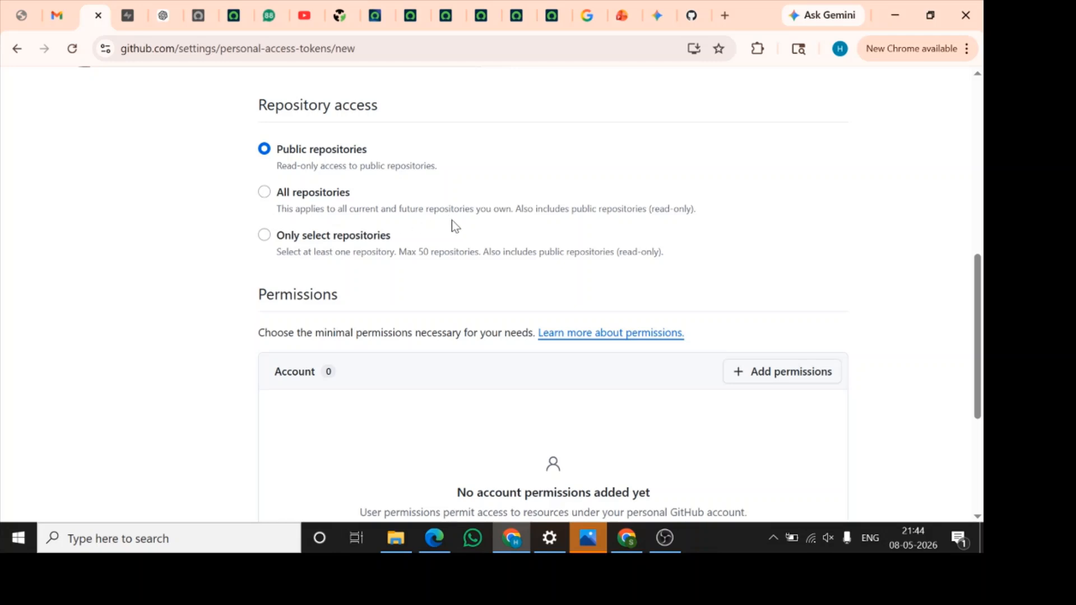
click(266, 237)
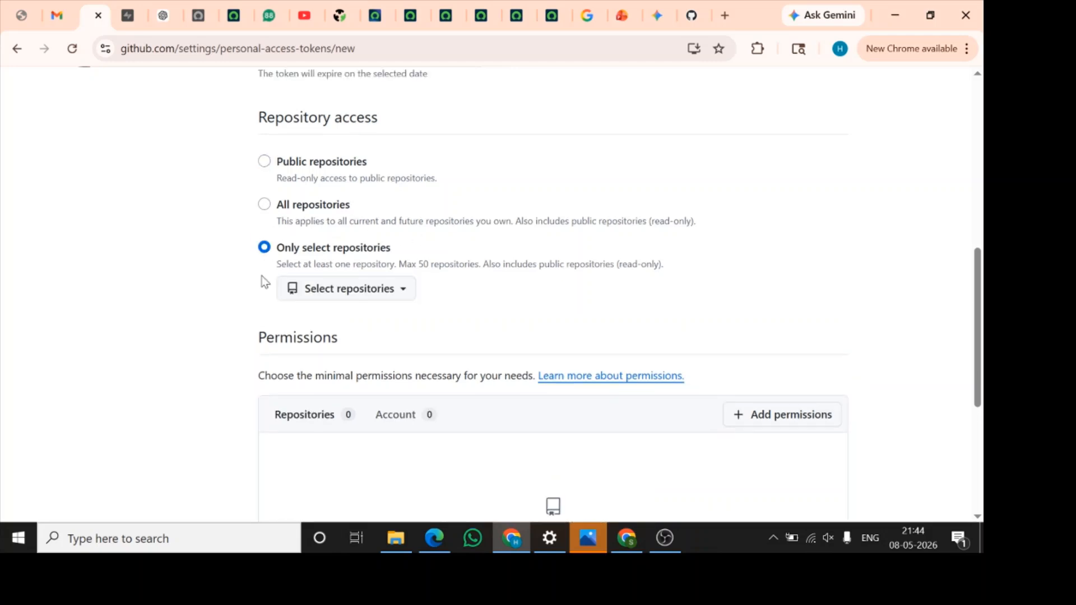
click(396, 289)
scroll(405, 461, down, 1)
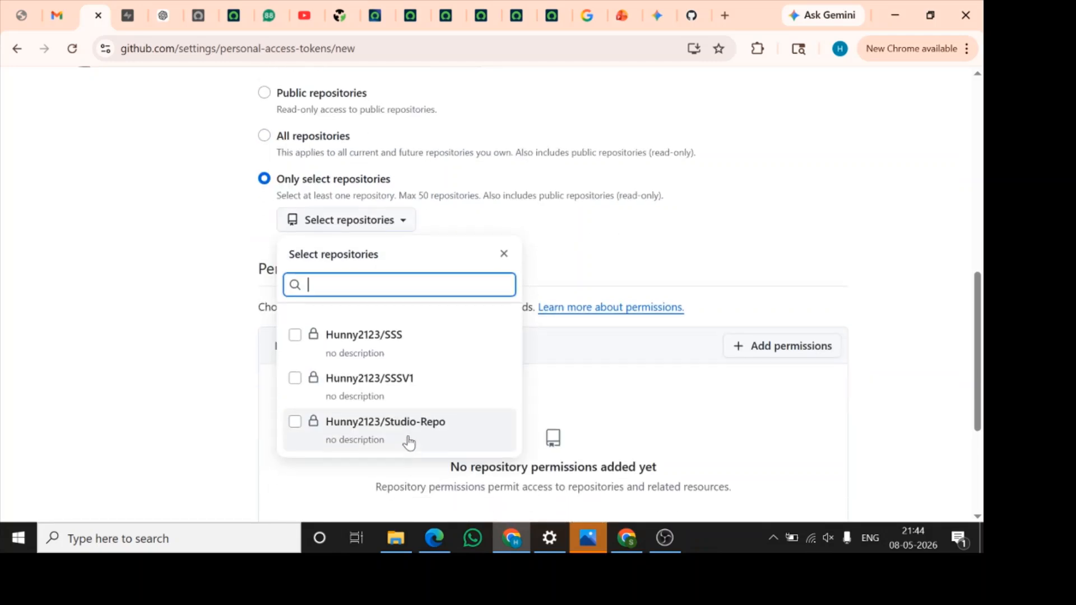
click(412, 441)
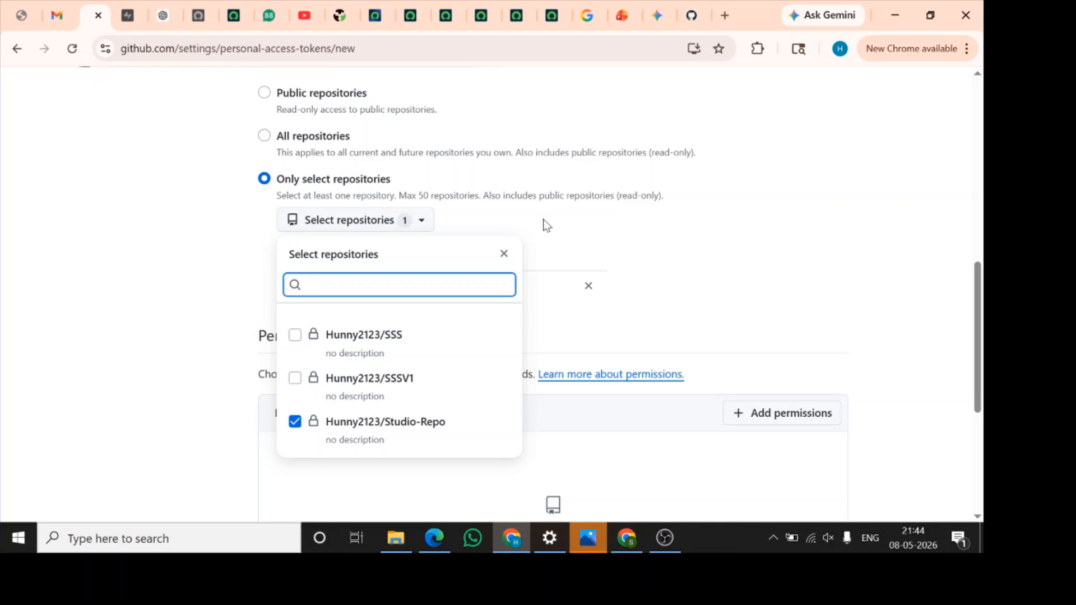
click(789, 271)
Add the Actions repository permission to the token
scroll(785, 269, down, 3)
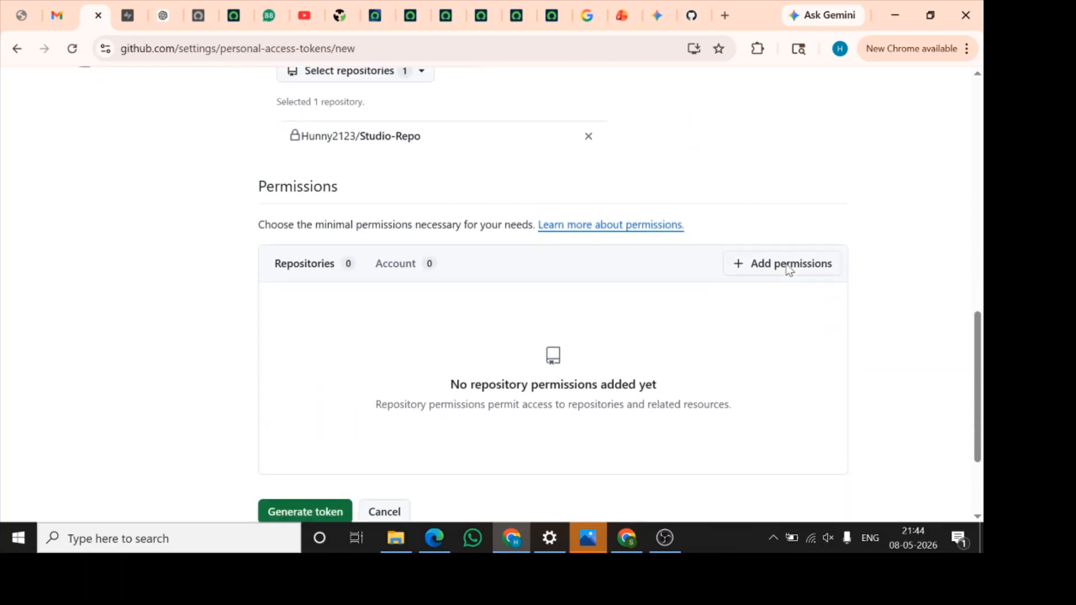
click(802, 262)
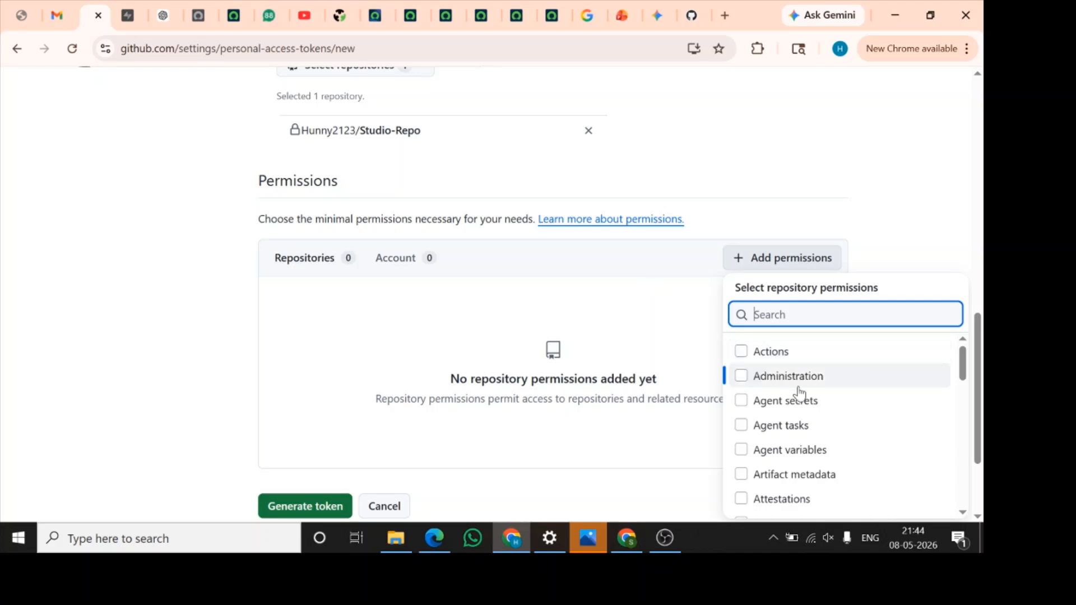
scroll(800, 395, down, 3)
scroll(799, 400, up, 1)
scroll(801, 401, down, 10)
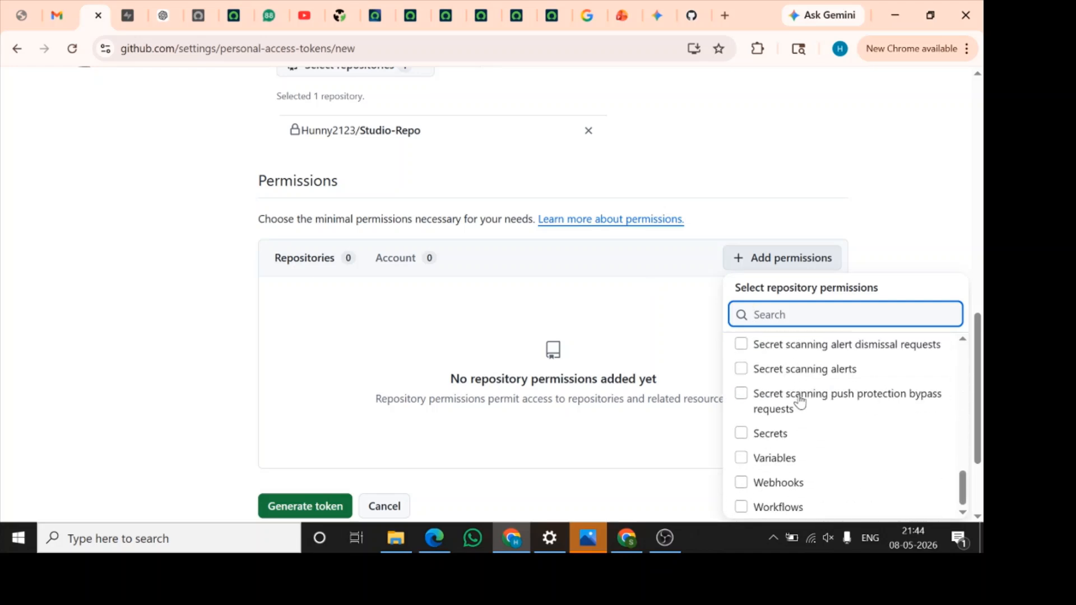
scroll(882, 193, down, 3)
scroll(817, 303, up, 15)
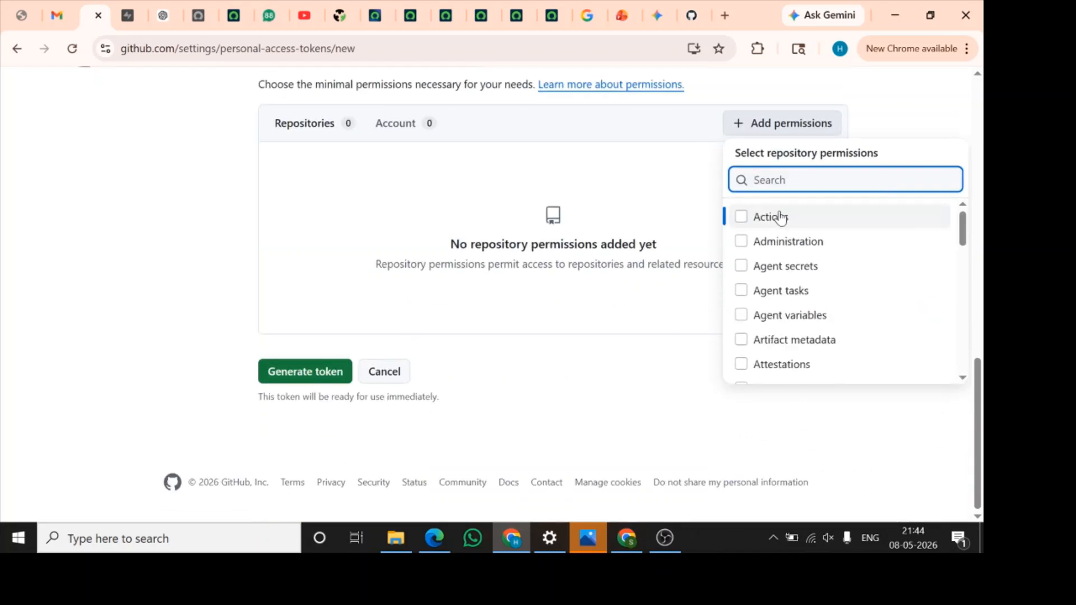
click(741, 217)
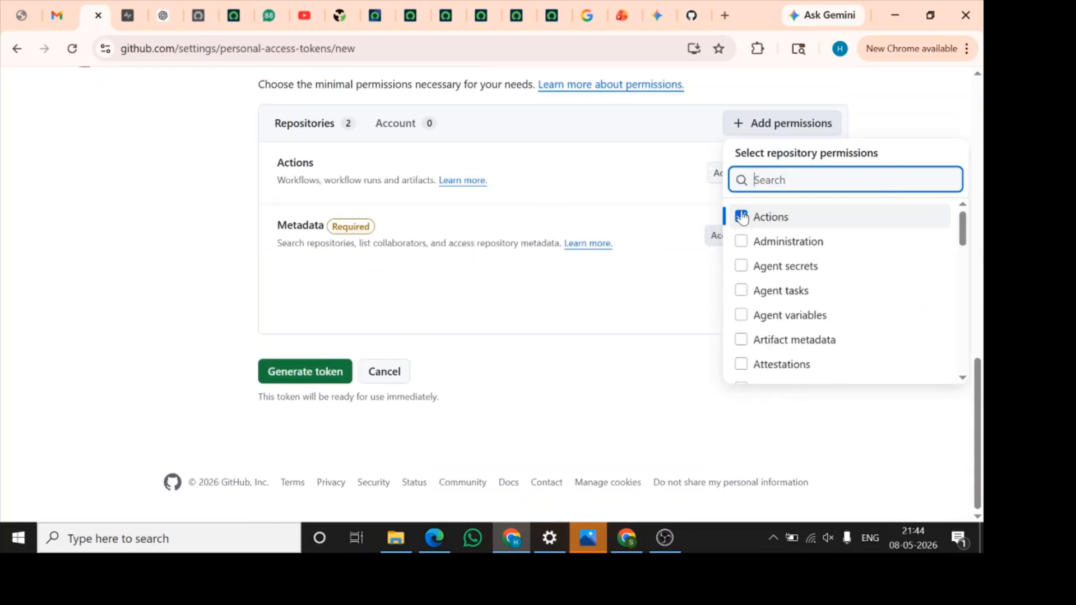
click(642, 280)
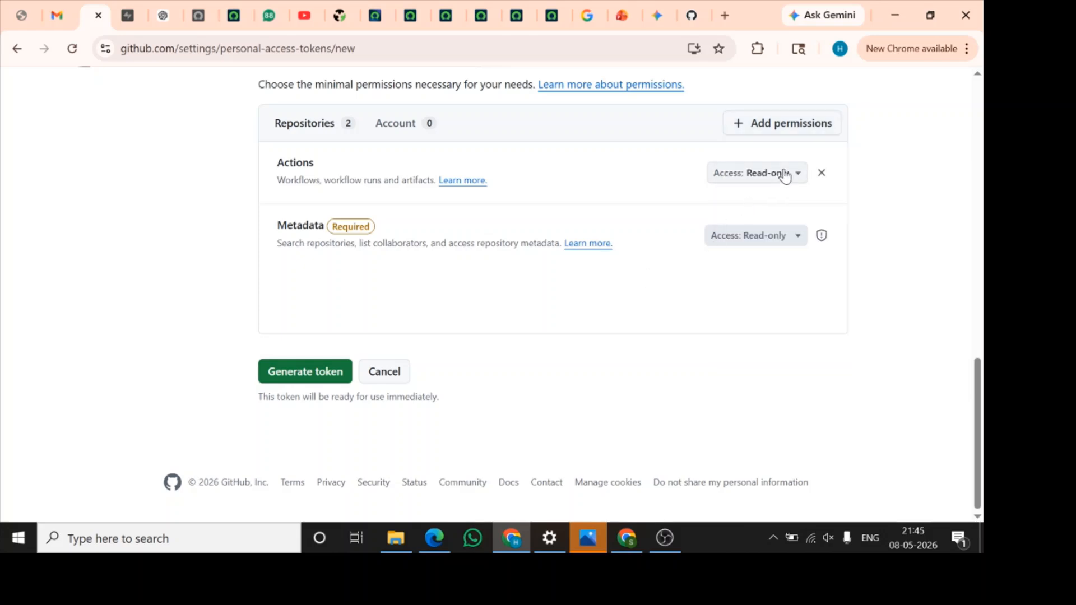
click(753, 131)
click(346, 124)
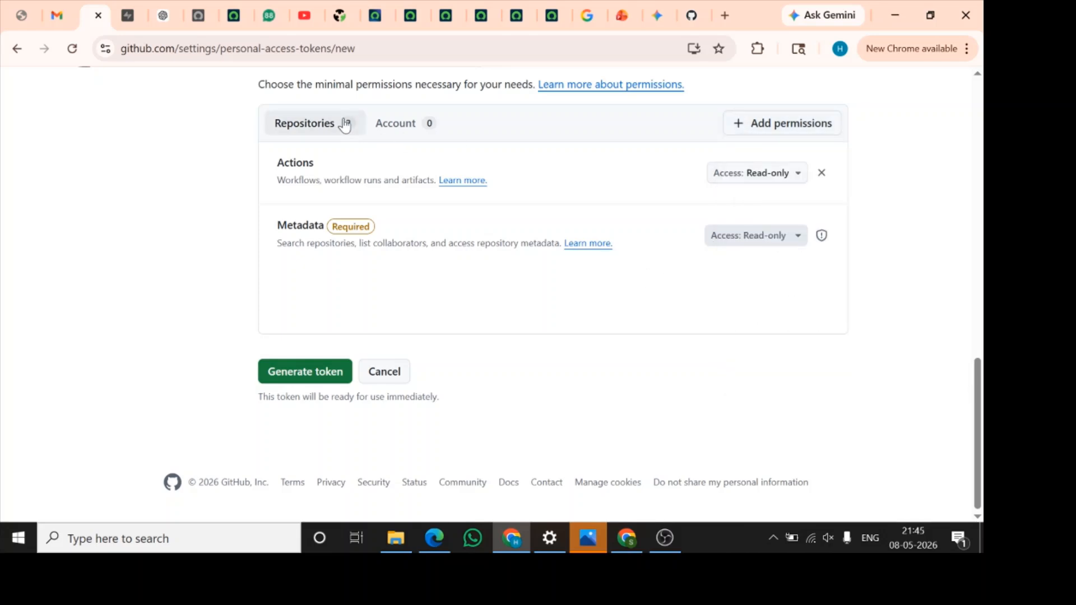
Add the Contents repository permission to the token
scroll(424, 281, up, 4)
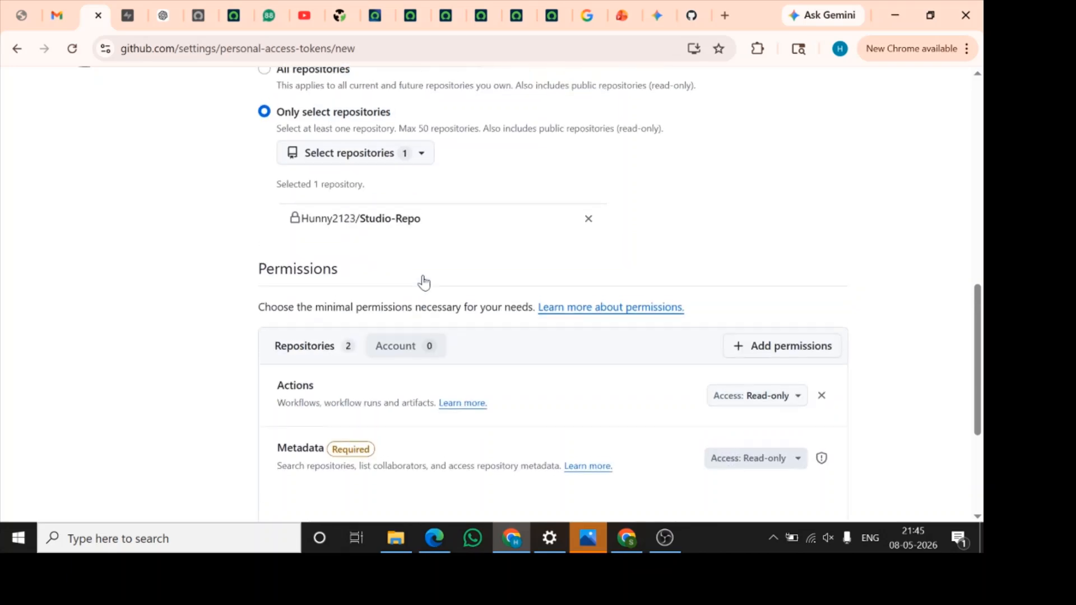
scroll(422, 284, down, 1)
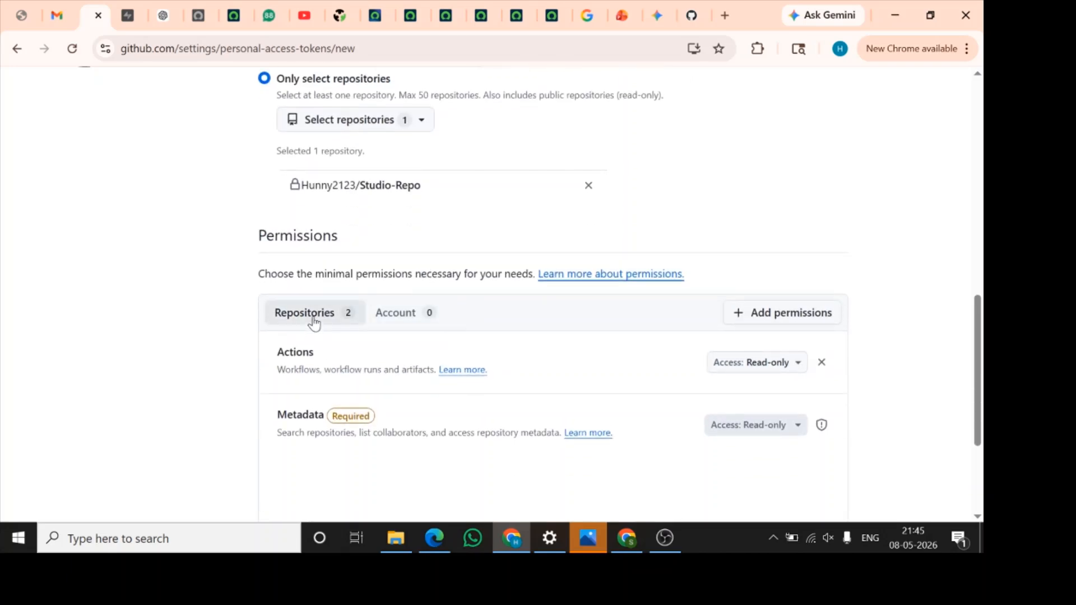
click(784, 321)
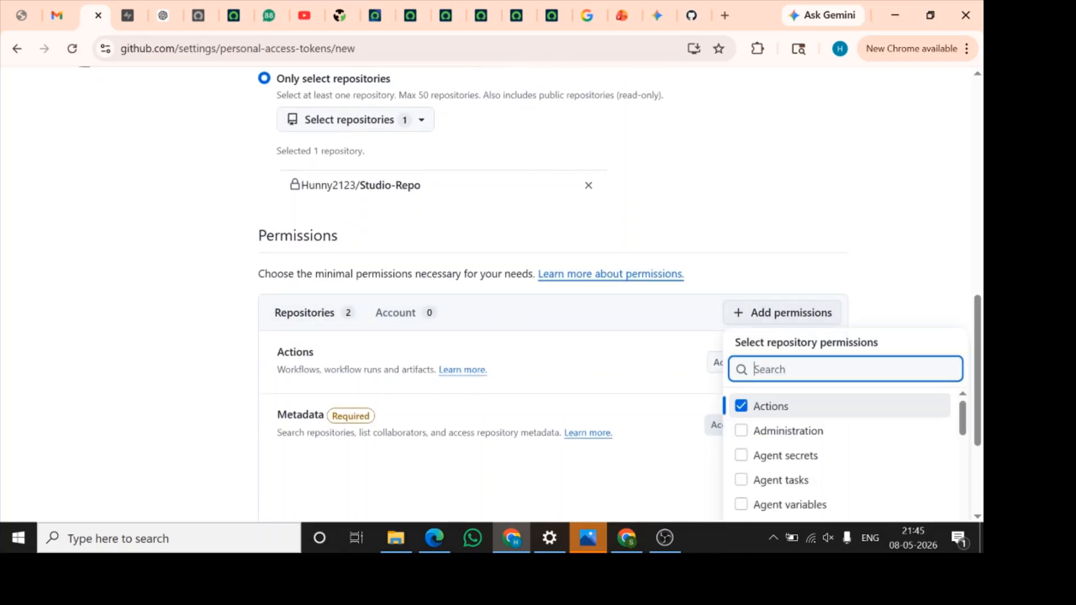
scroll(653, 375, down, 3)
scroll(843, 293, down, 8)
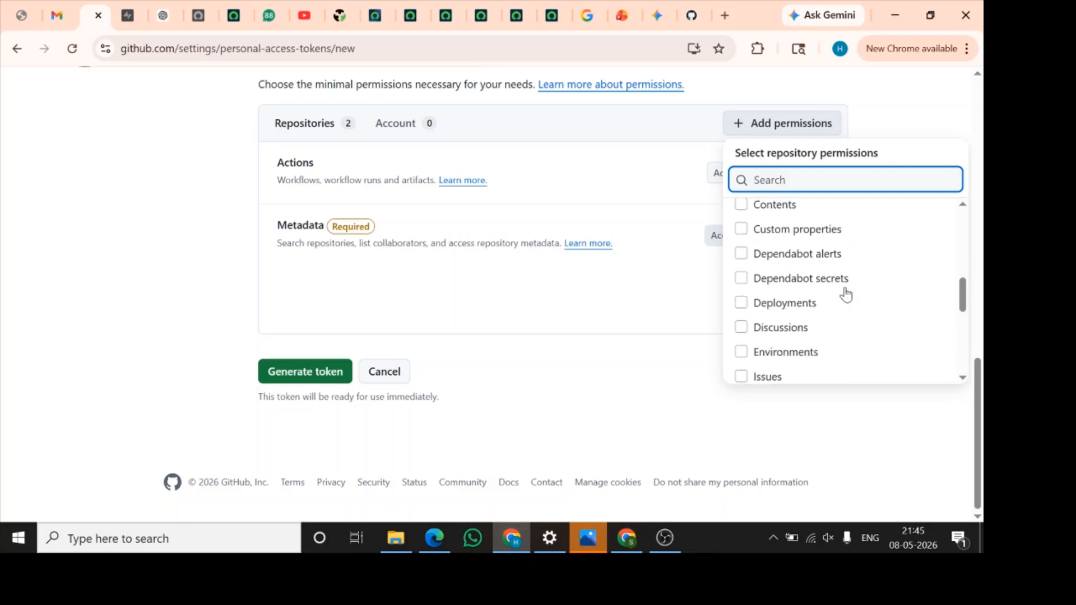
scroll(845, 288, down, 1)
scroll(845, 293, up, 3)
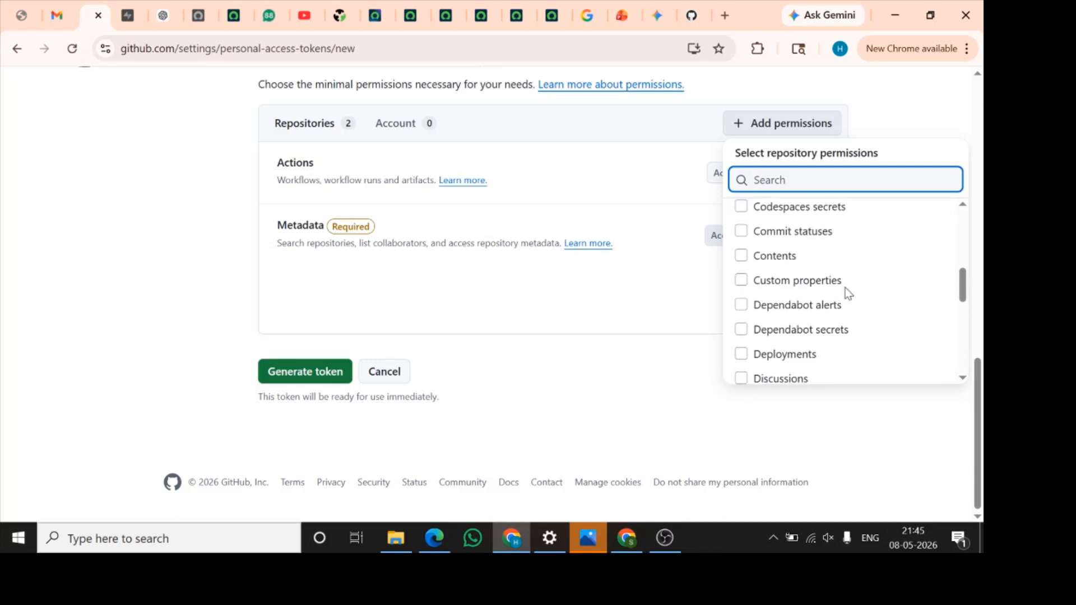
click(747, 260)
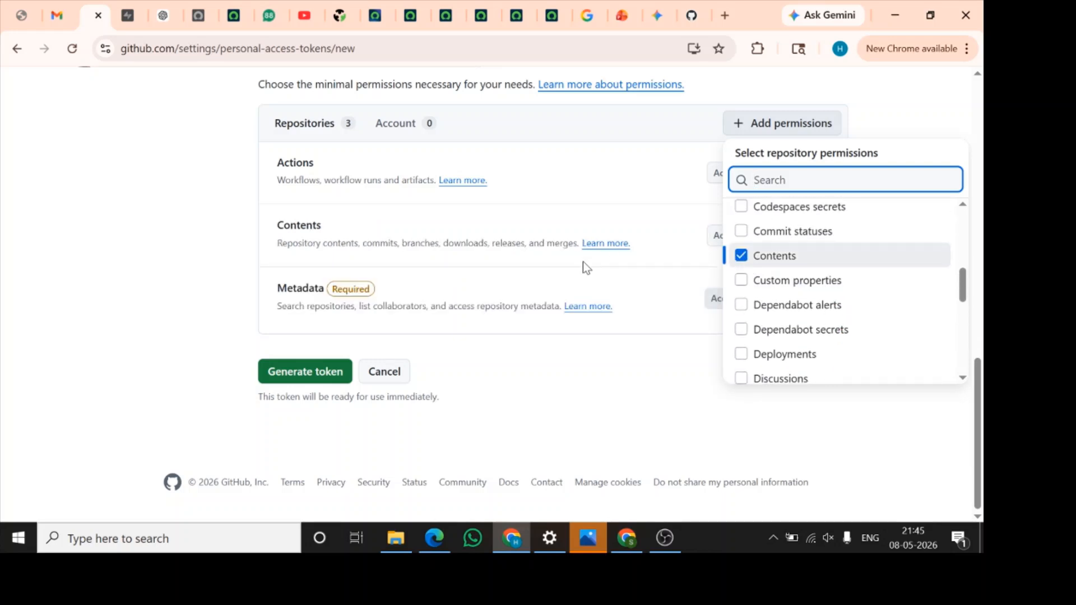
click(641, 271)
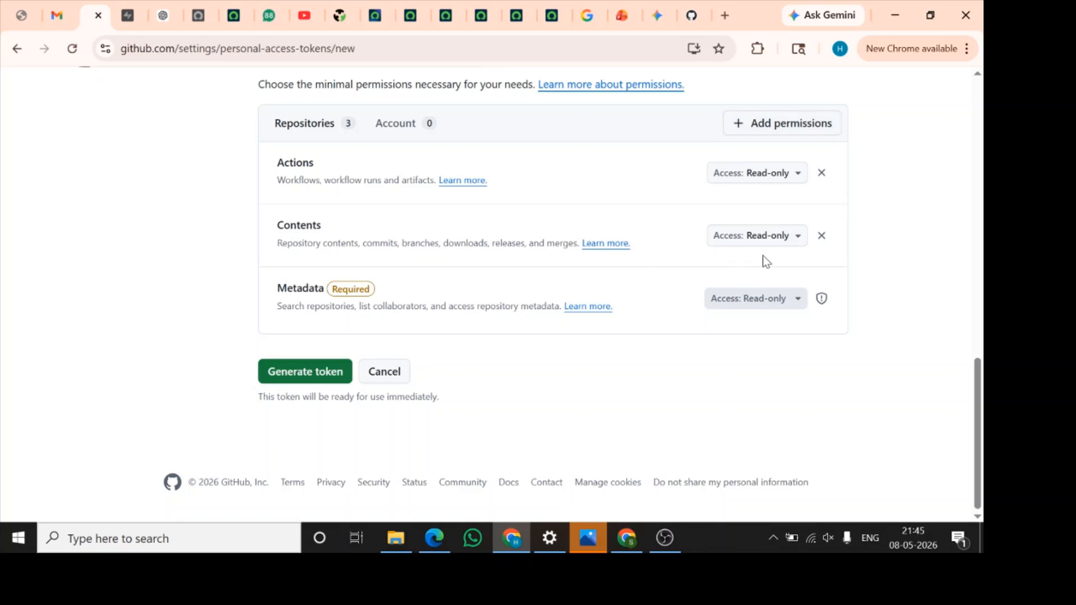
Set the access level of the token's Contents permission to Read and write
click(787, 237)
click(769, 302)
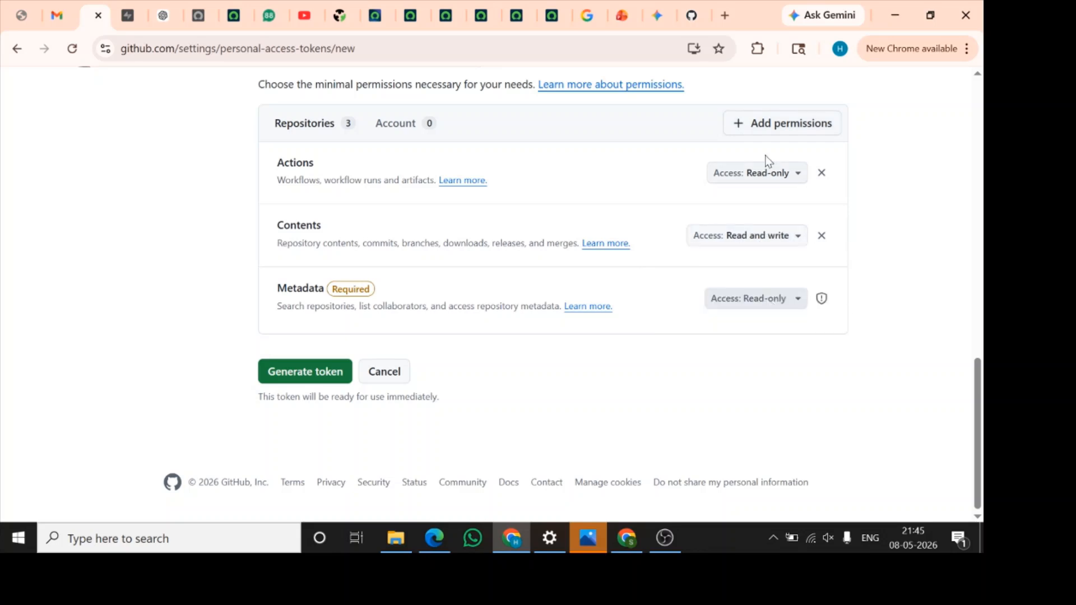
Look through the available repository permissions and add the Administration permission to the token
click(779, 124)
scroll(812, 292, down, 4)
scroll(813, 294, down, 10)
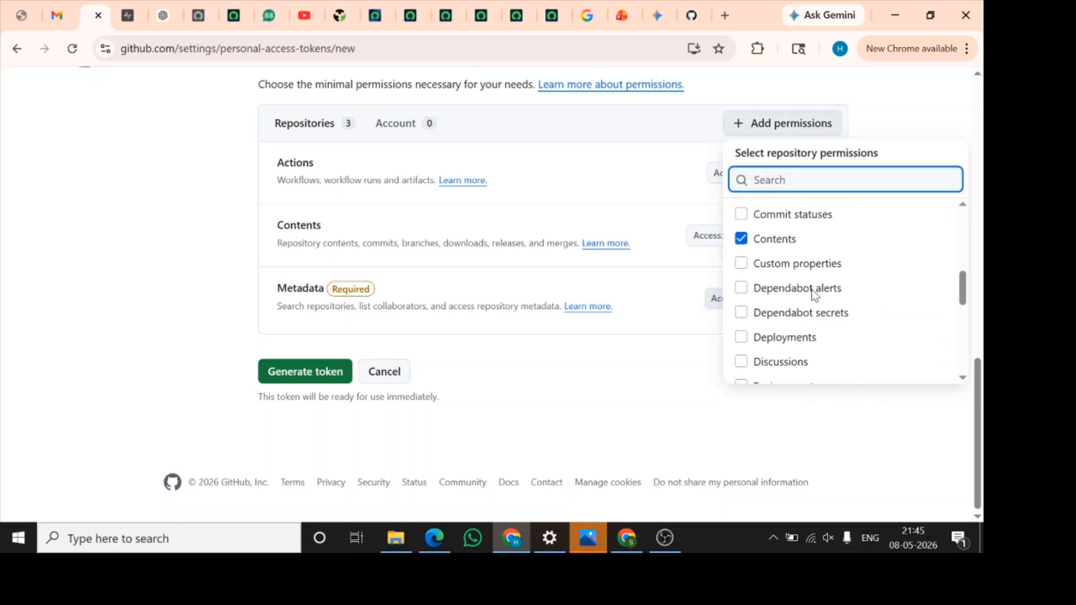
scroll(813, 296, down, 1)
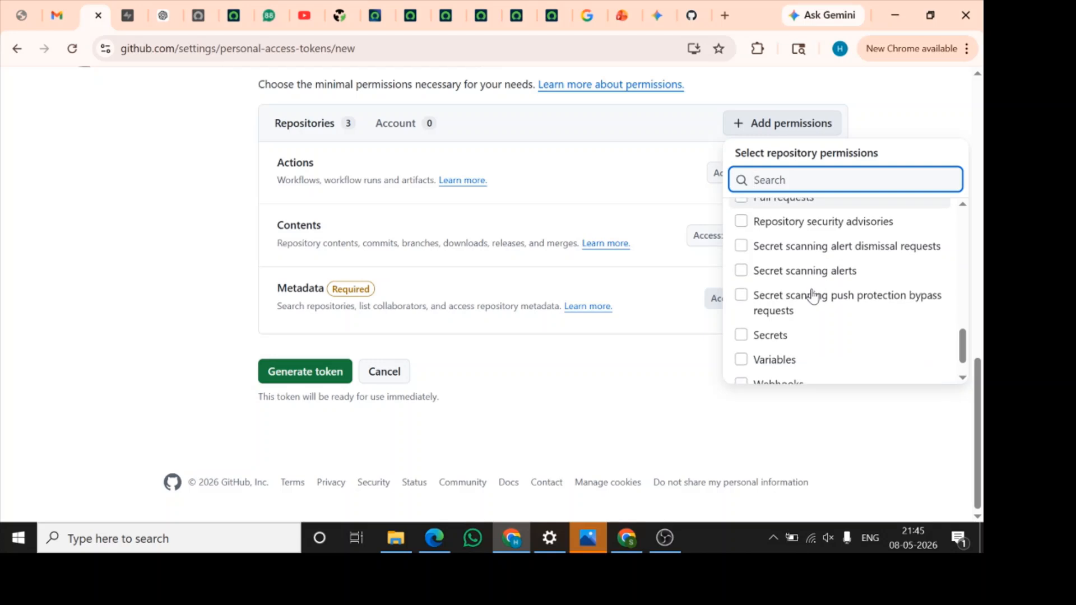
scroll(813, 296, up, 2)
scroll(813, 296, down, 3)
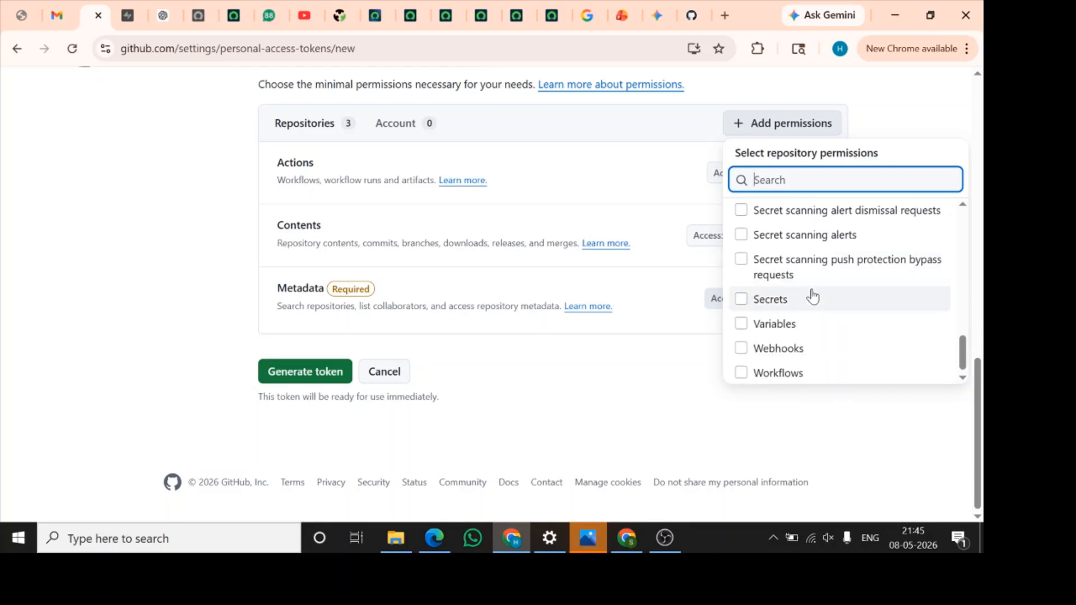
scroll(812, 296, up, 15)
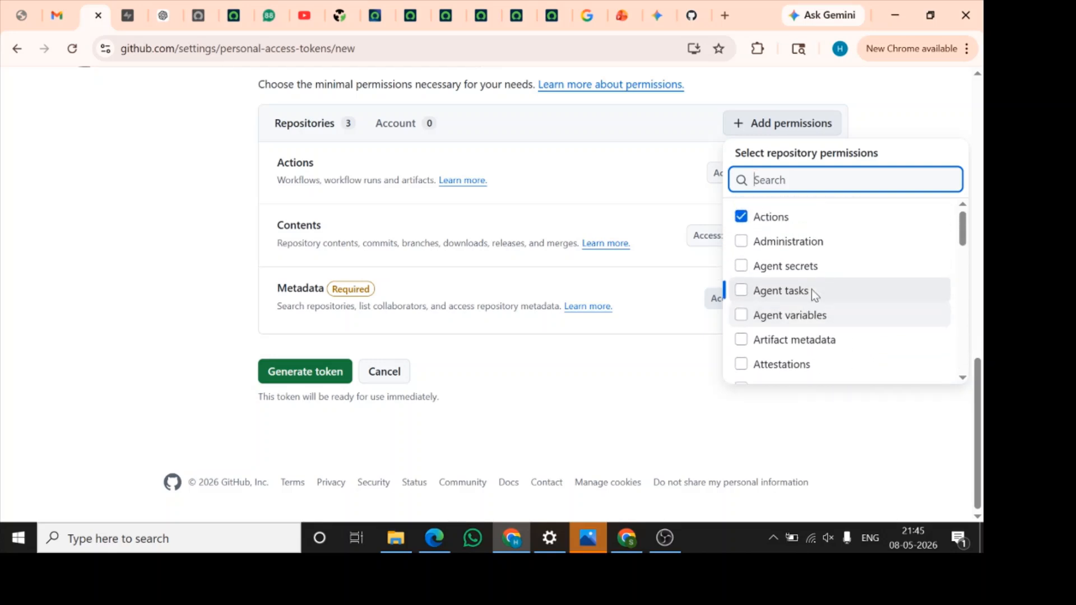
click(792, 247)
Add the Environments repository permission to the token
scroll(596, 277, down, 1)
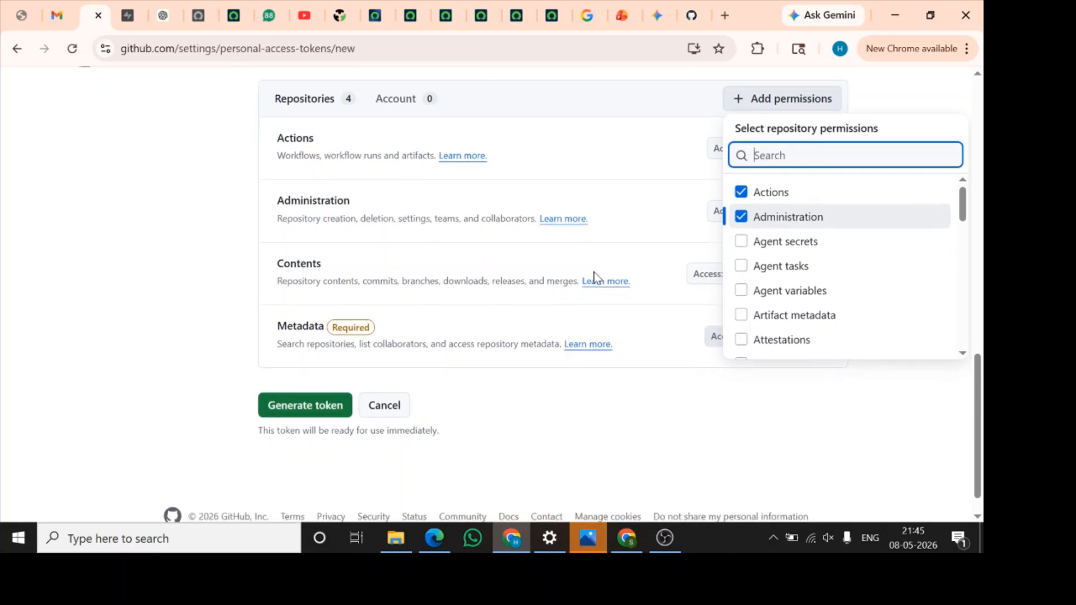
scroll(795, 285, down, 6)
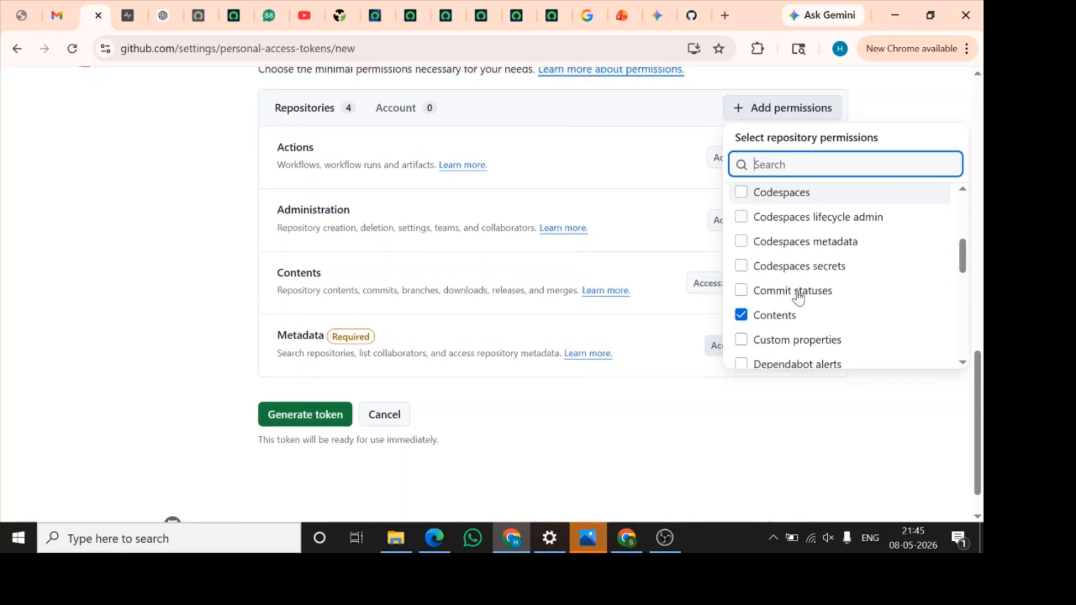
scroll(799, 297, down, 2)
scroll(799, 298, up, 3)
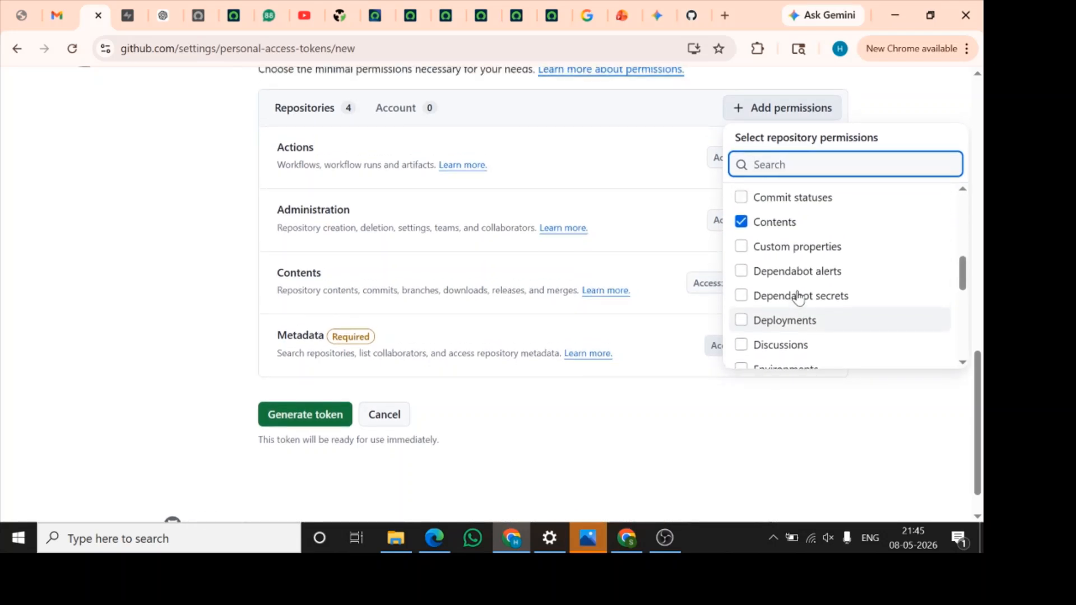
scroll(798, 297, down, 3)
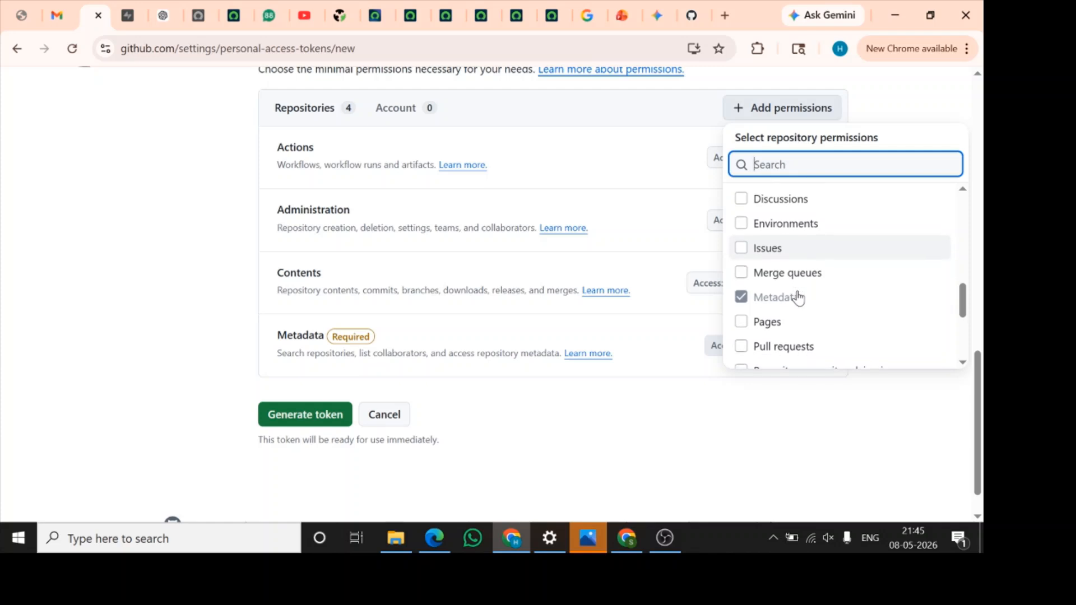
click(797, 224)
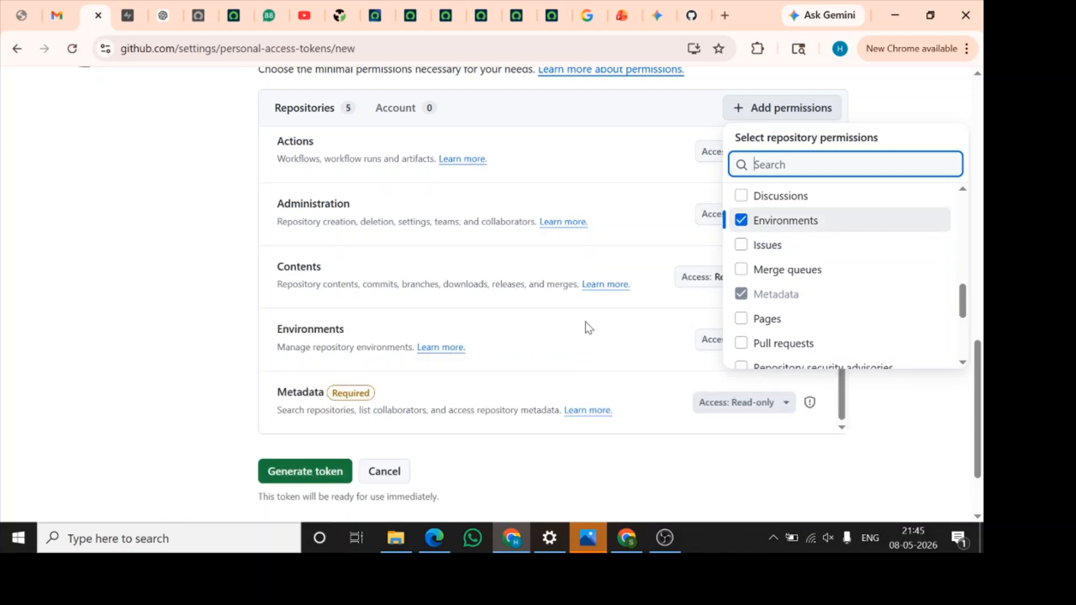
scroll(828, 298, down, 3)
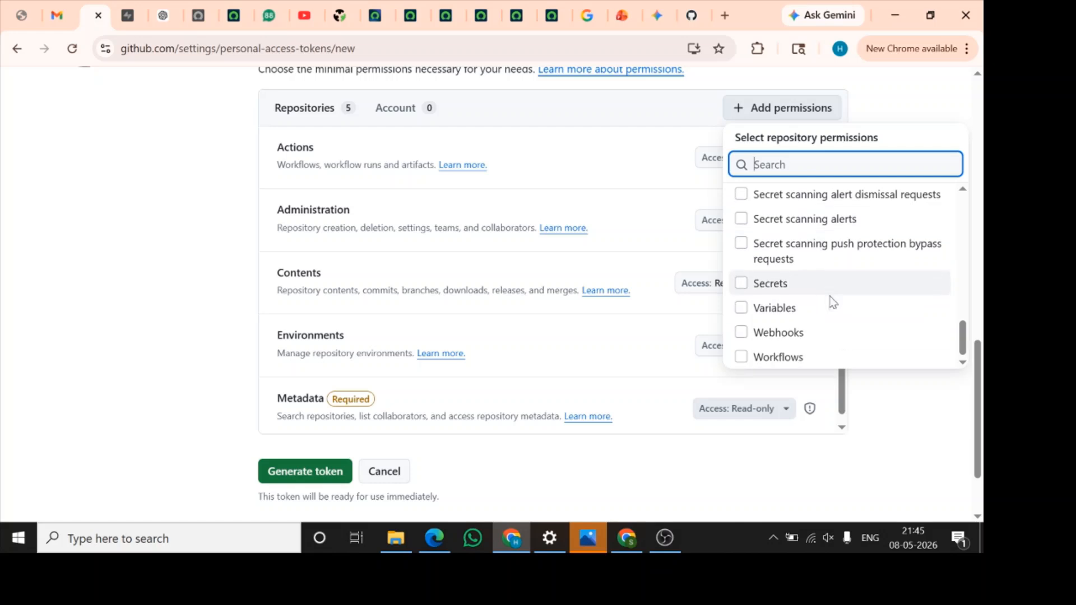
scroll(831, 302, up, 15)
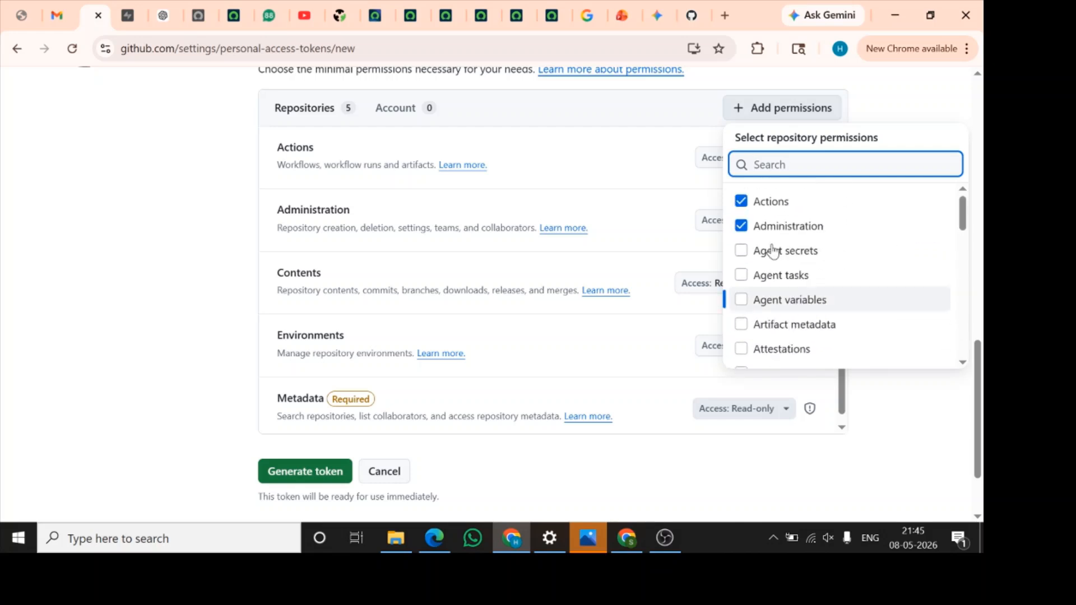
Remove the Administration and Environments permissions from the token and close the permission selection
click(742, 225)
scroll(846, 310, down, 3)
scroll(846, 312, down, 6)
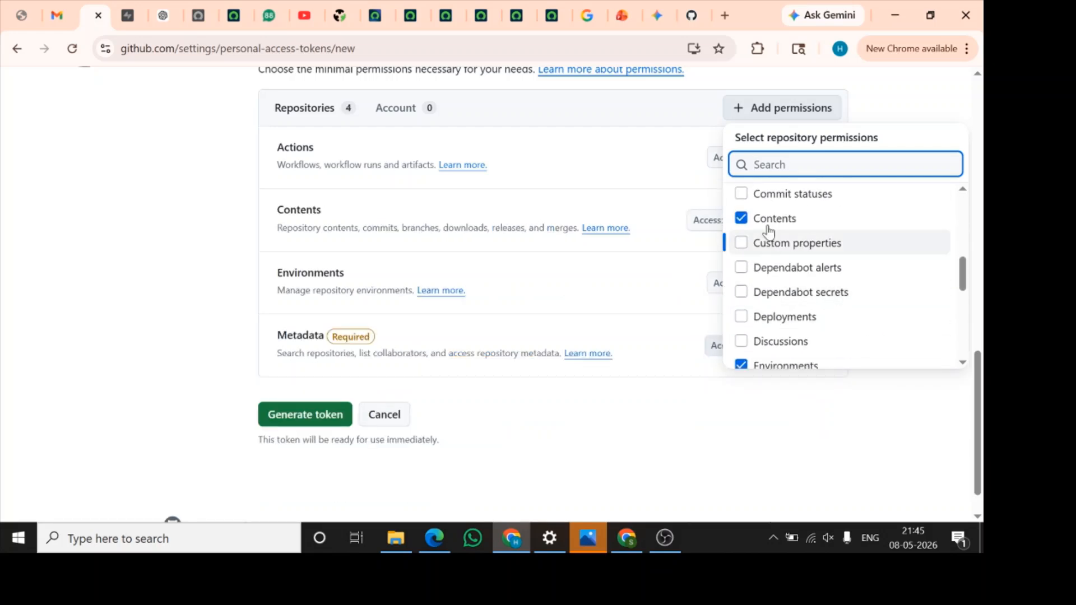
click(741, 248)
scroll(828, 318, down, 5)
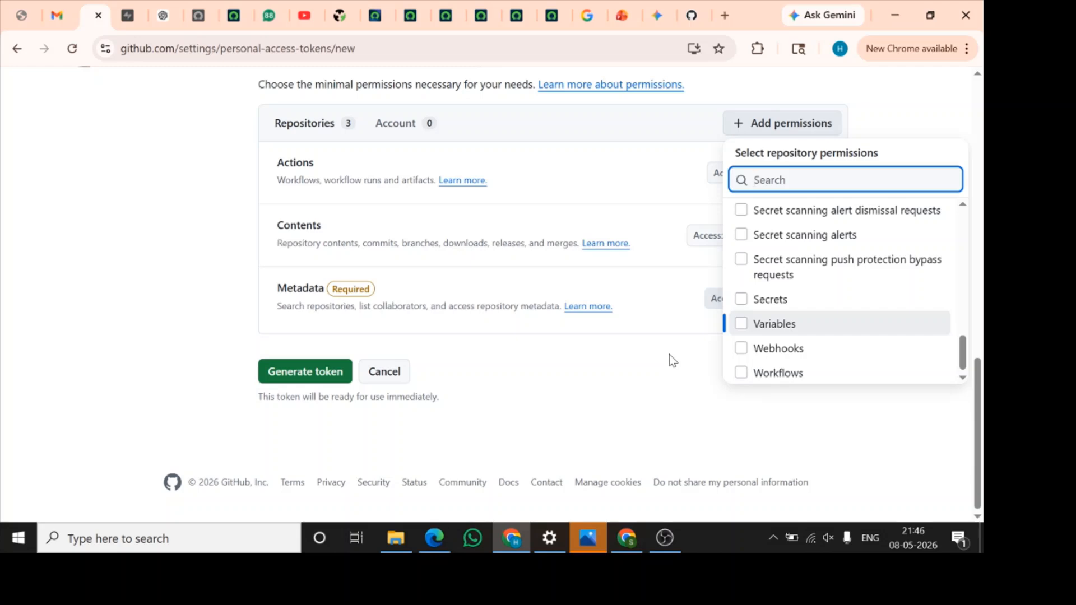
click(673, 361)
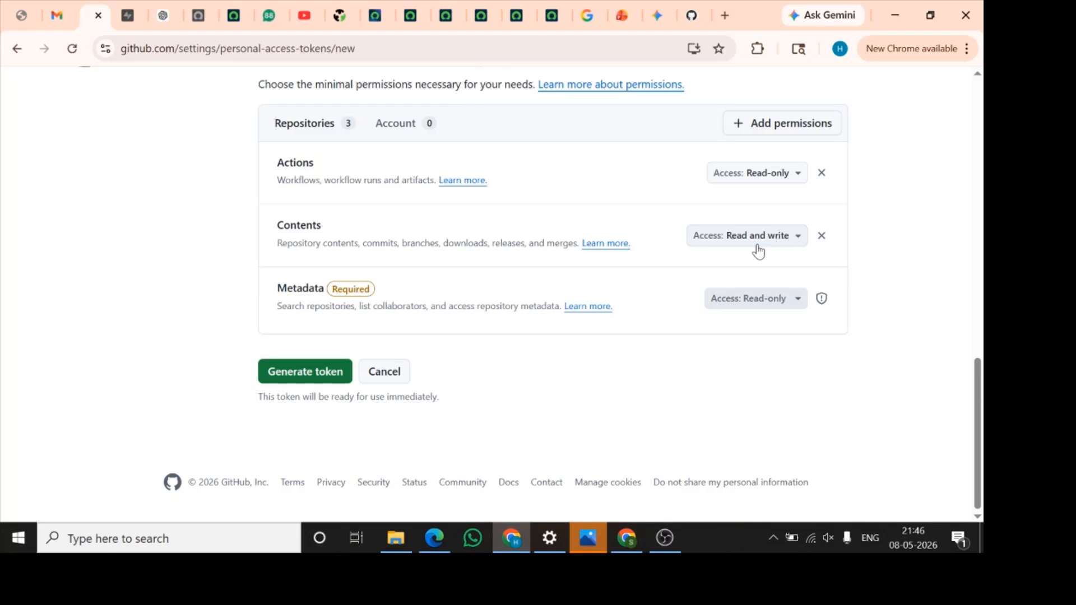
Remove the Actions permission from the token and generate the Studio token
click(822, 174)
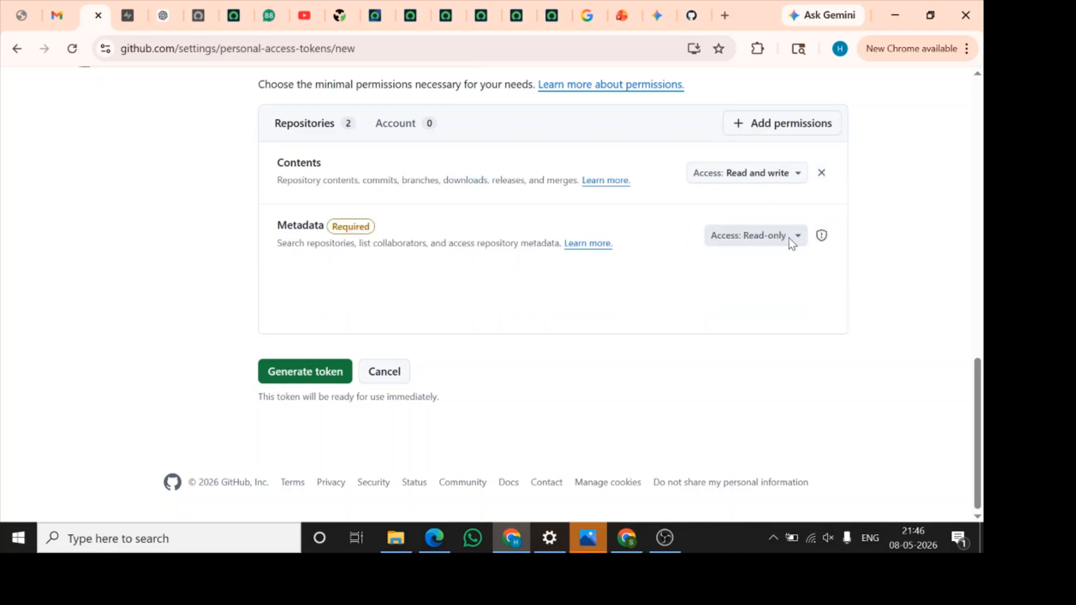
click(306, 372)
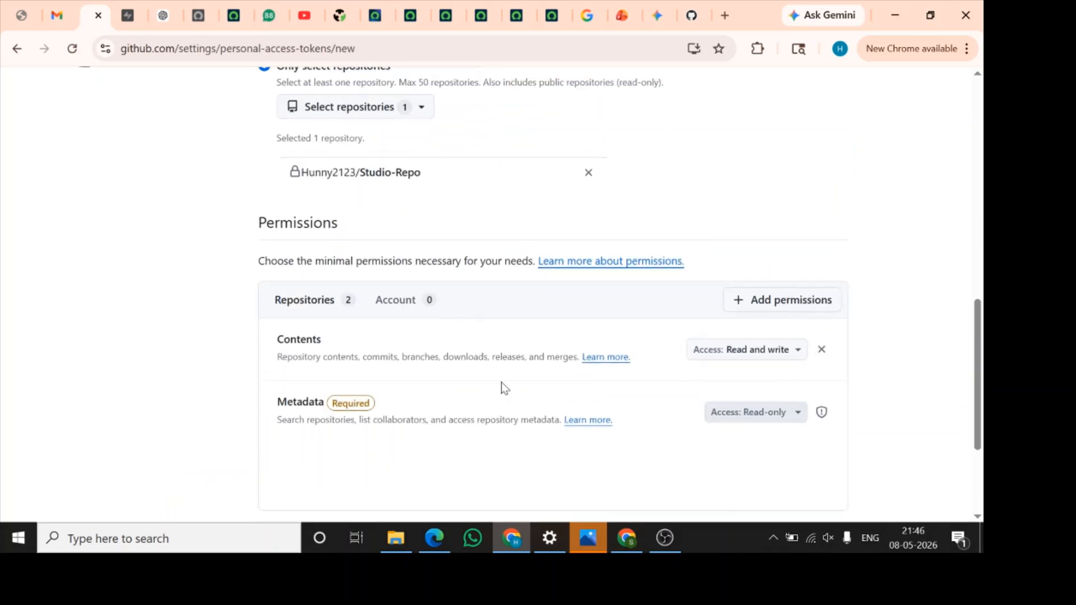
scroll(504, 388, down, 3)
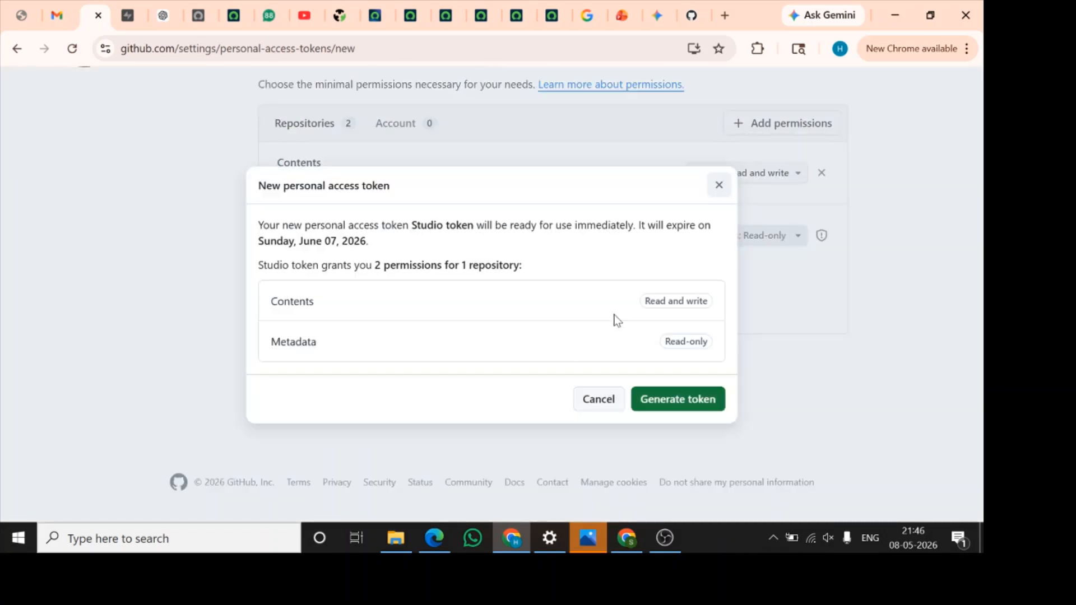
click(684, 404)
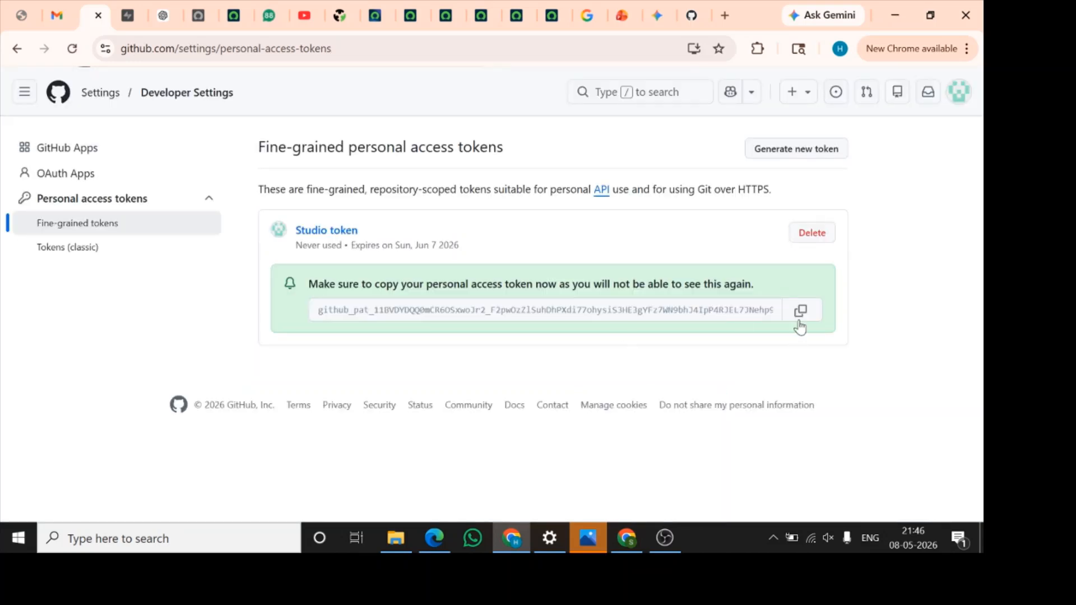
Copy the newly generated access token and paste a spare copy of it into a new browser tab
click(800, 324)
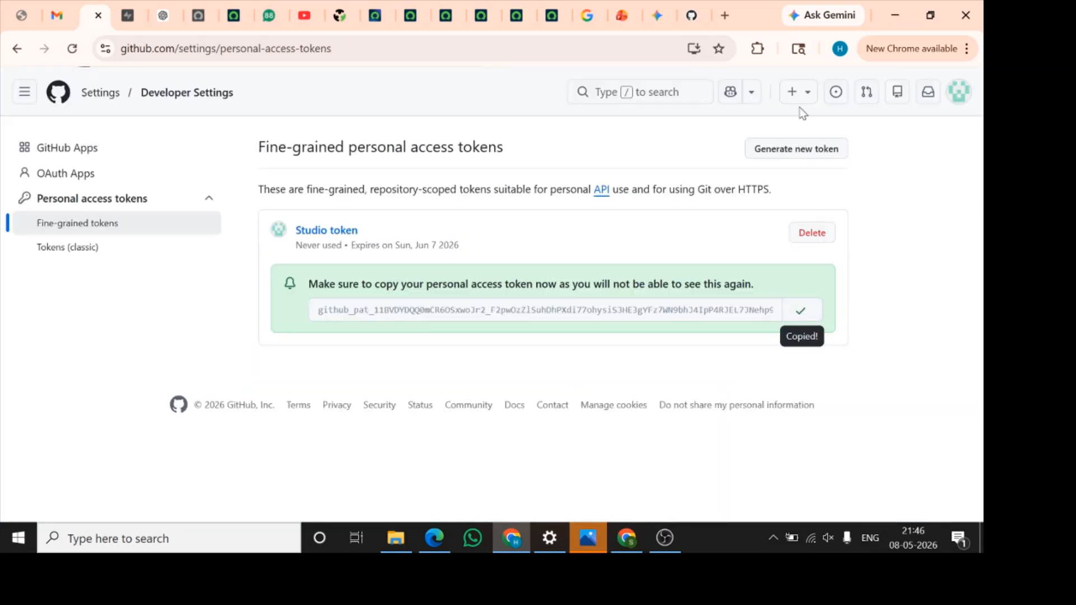
click(723, 15)
key(ctrl+v)
click(84, 16)
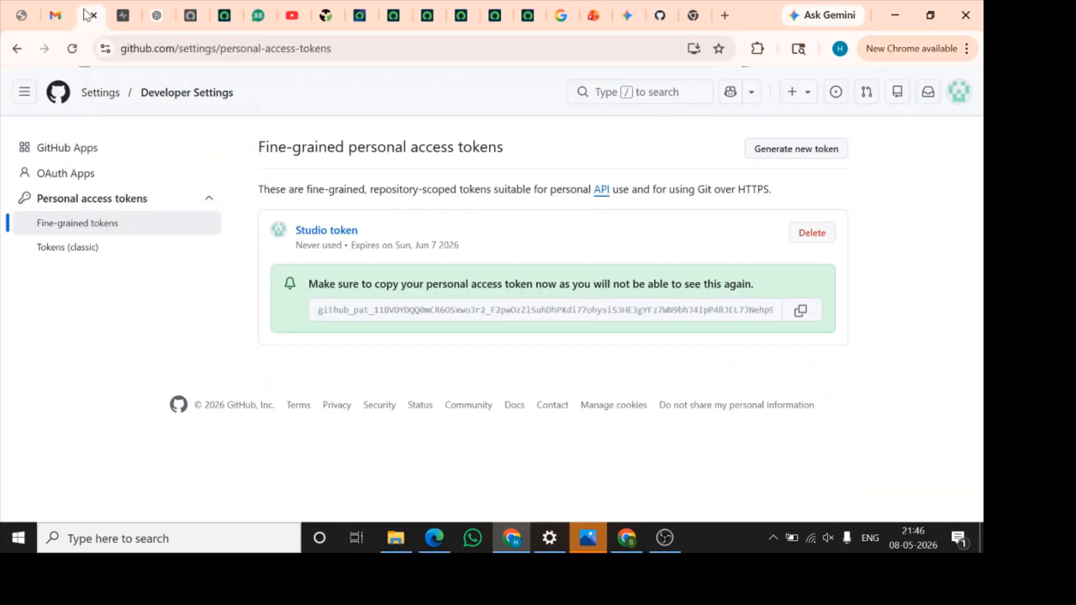
Paste the copied access token as the password of the Studio repo Basic Auth credential in ServiceNow and save the record
click(429, 15)
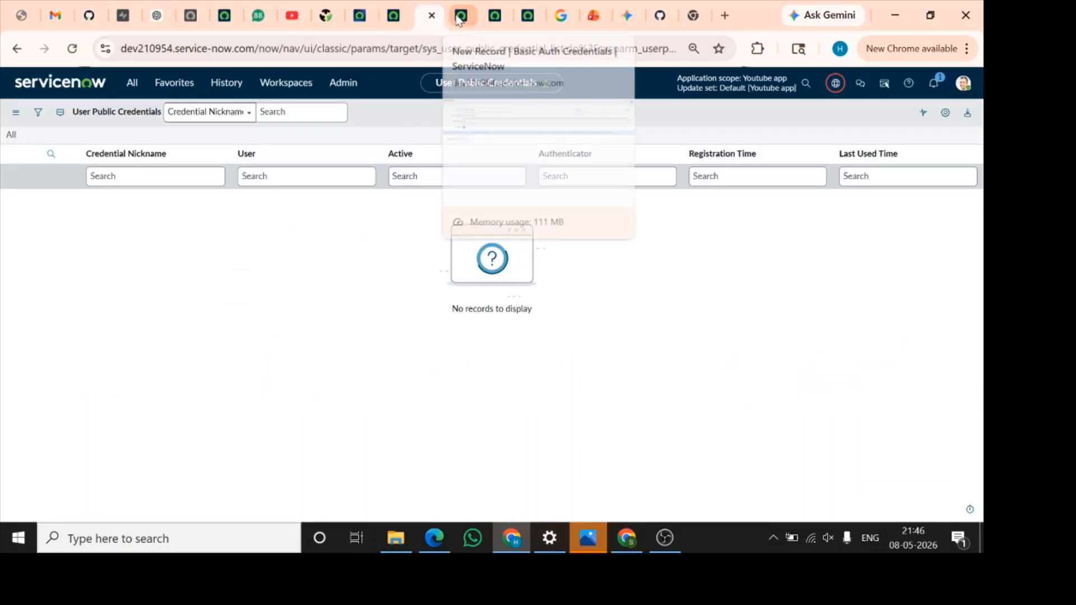
click(459, 17)
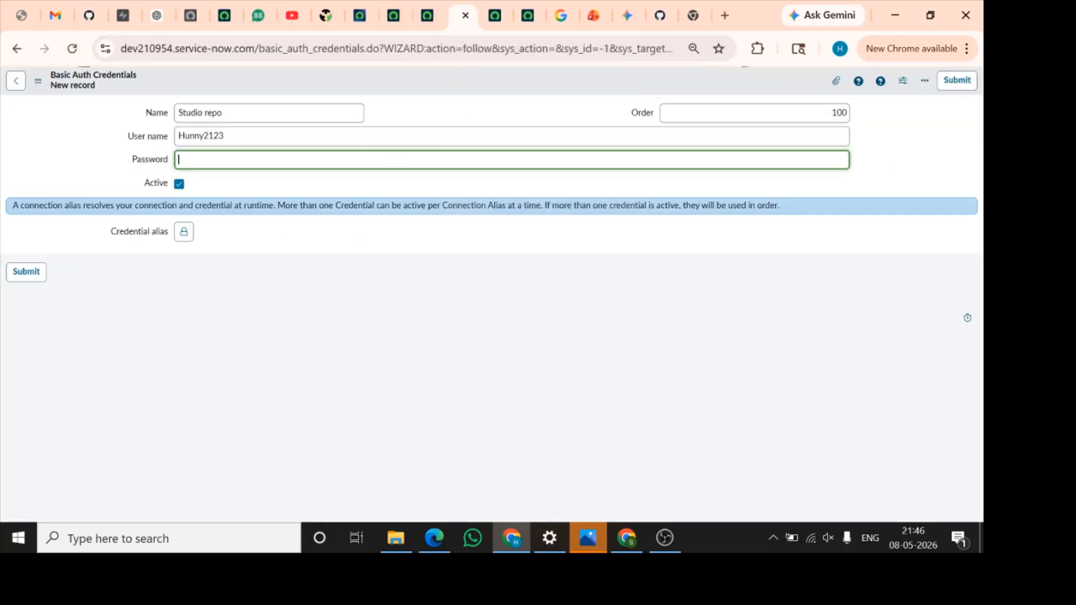
key(ctrl+v)
click(382, 301)
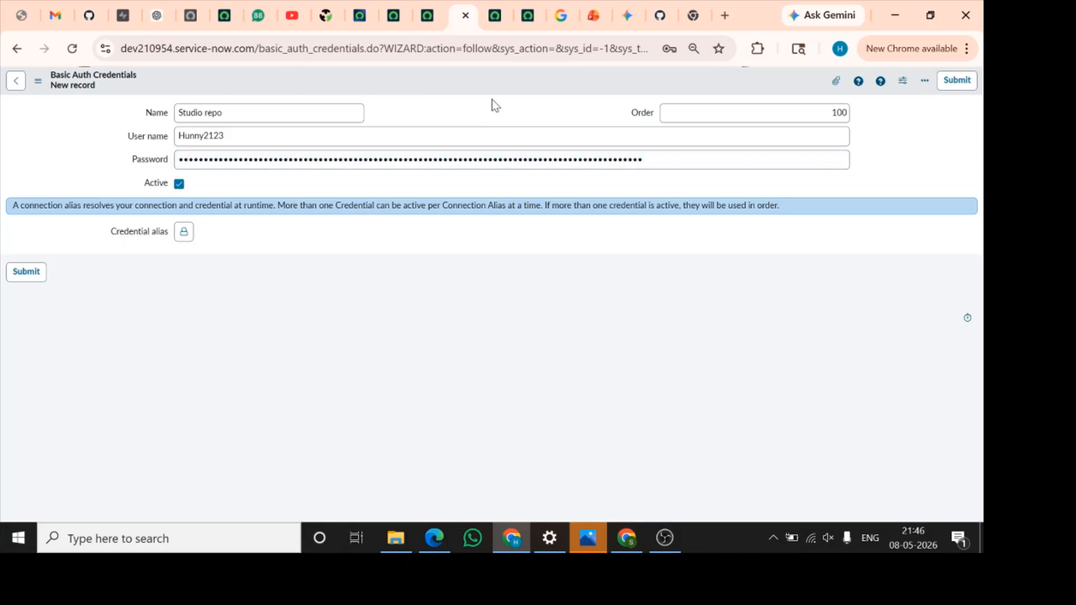
right_click(496, 83)
click(534, 89)
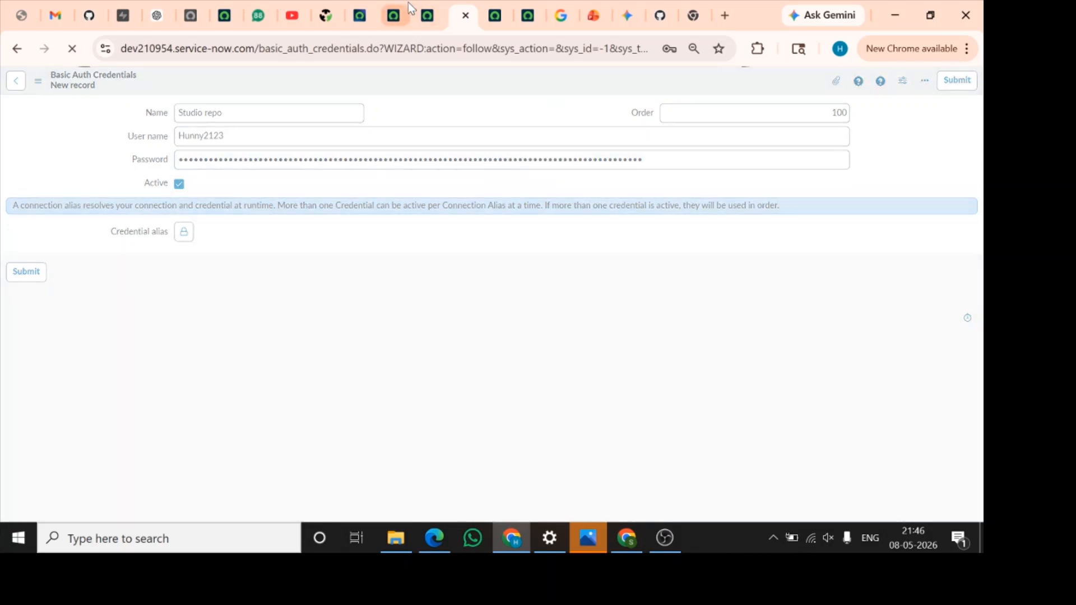
In the Youtube app's source control link form, choose the Studio repo credential and enter the commit comment "First commit from studio"
click(395, 15)
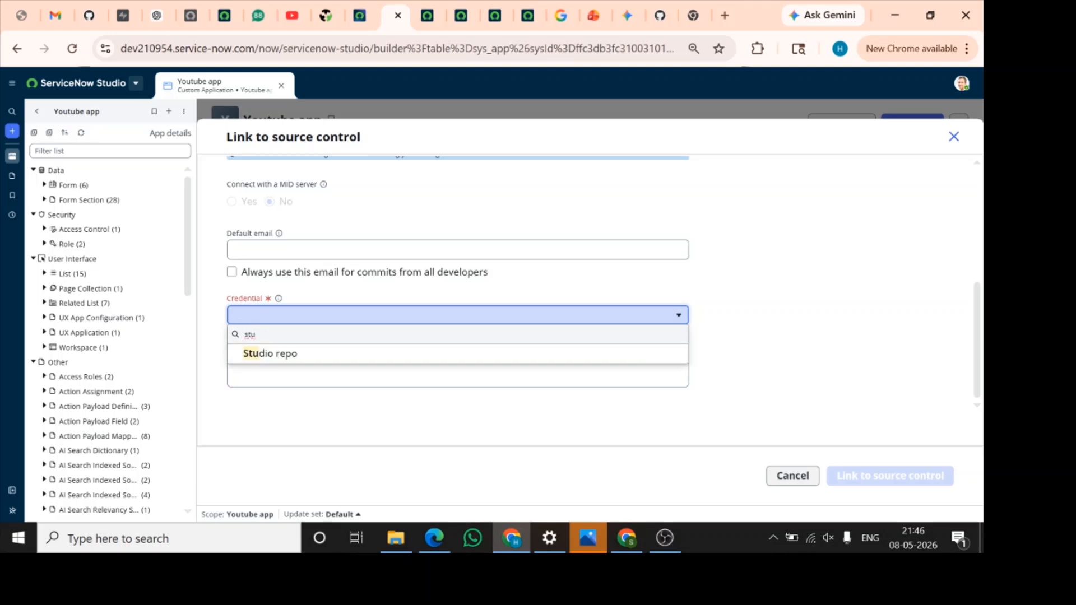
click(302, 358)
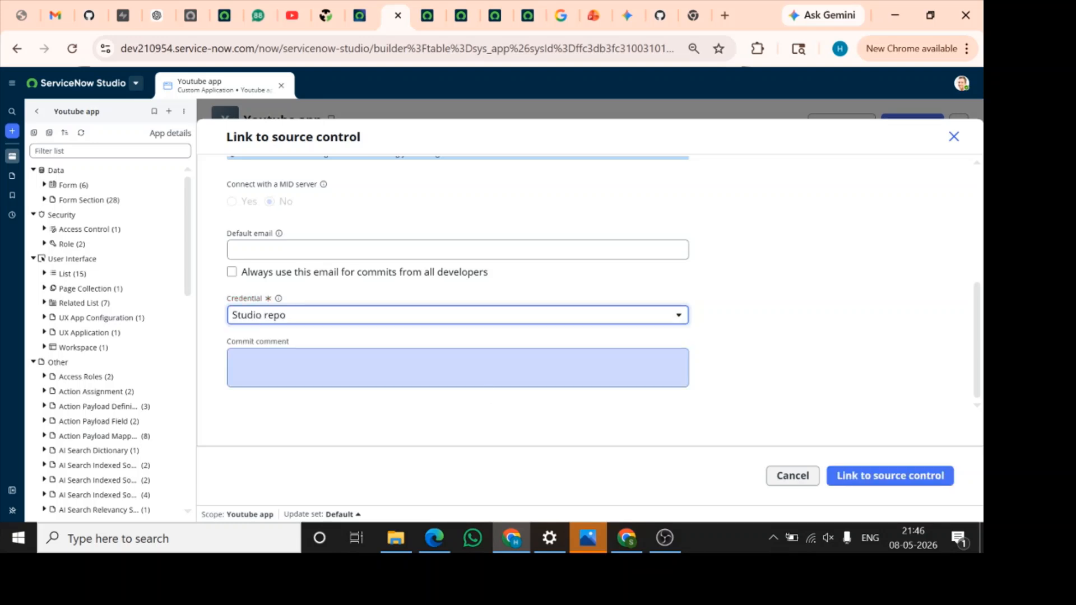
click(303, 363)
text(First com)
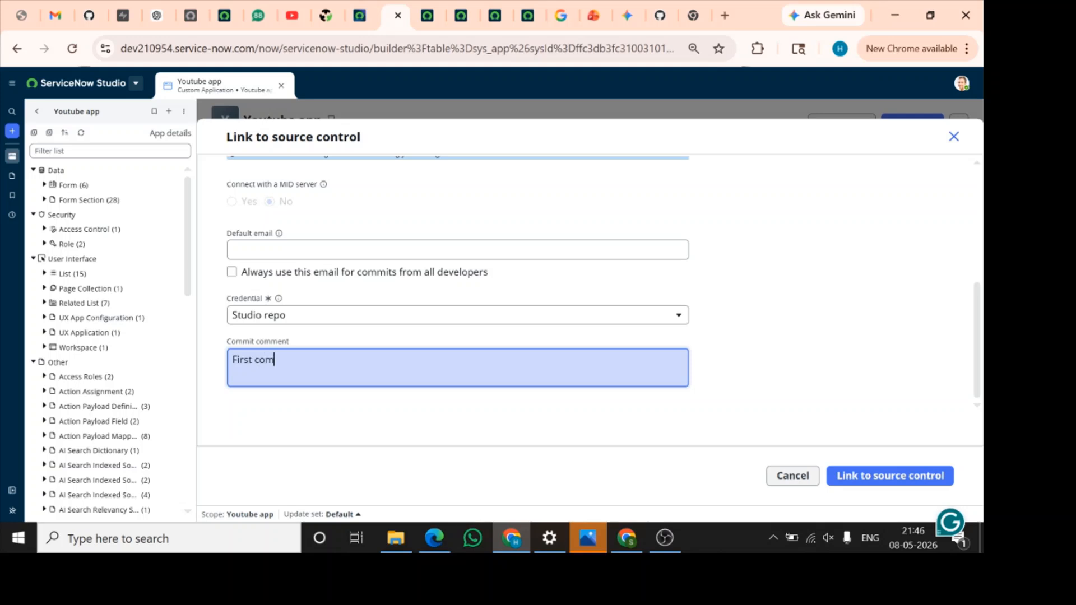
text(mit from studio)
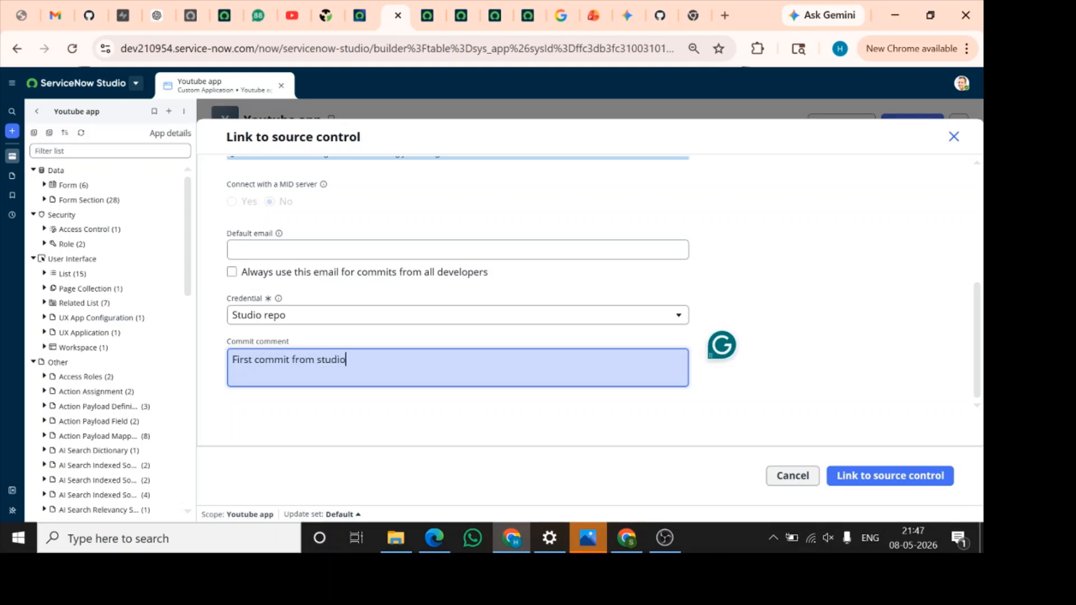
Check the branch name, link the Youtube app to source control, and close the dialog once the process finishes
scroll(560, 292, up, 2)
scroll(449, 281, up, 2)
click(286, 306)
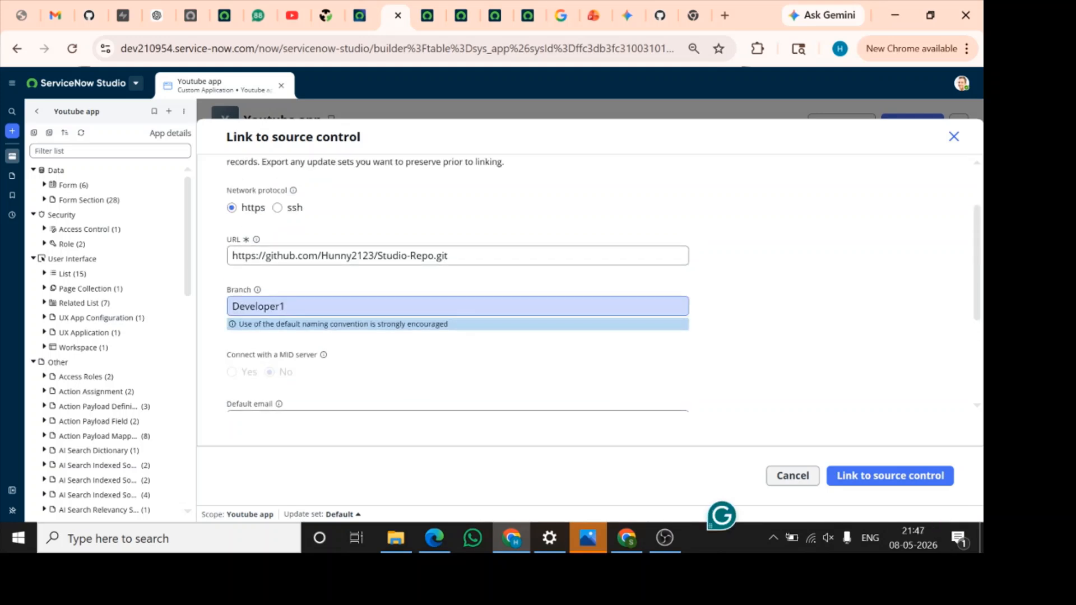
drag(286, 306, 224, 309)
scroll(475, 372, down, 3)
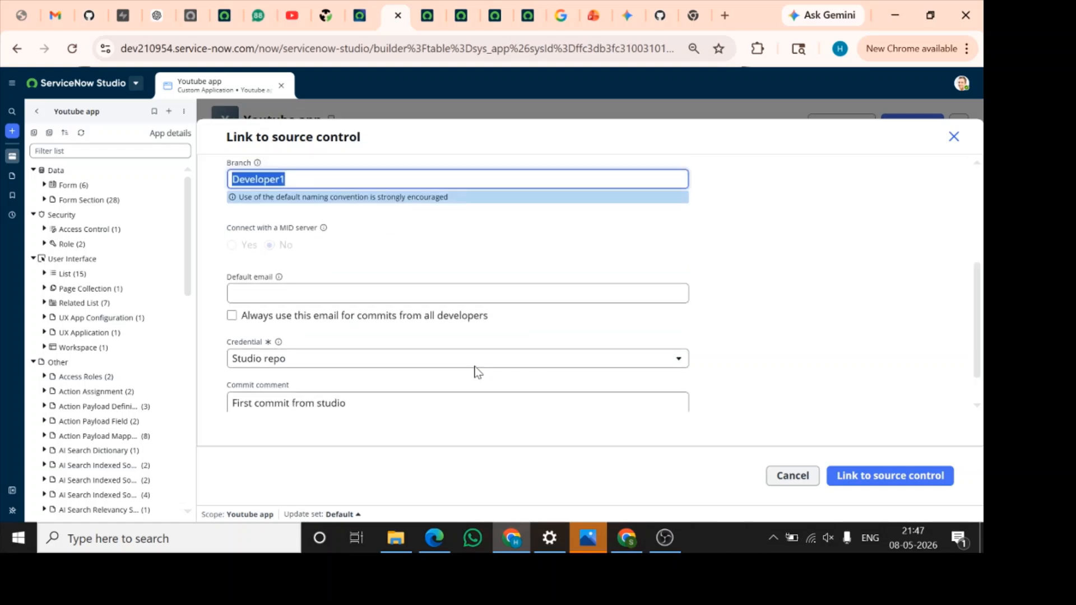
scroll(502, 254, up, 1)
scroll(502, 254, down, 1)
click(888, 481)
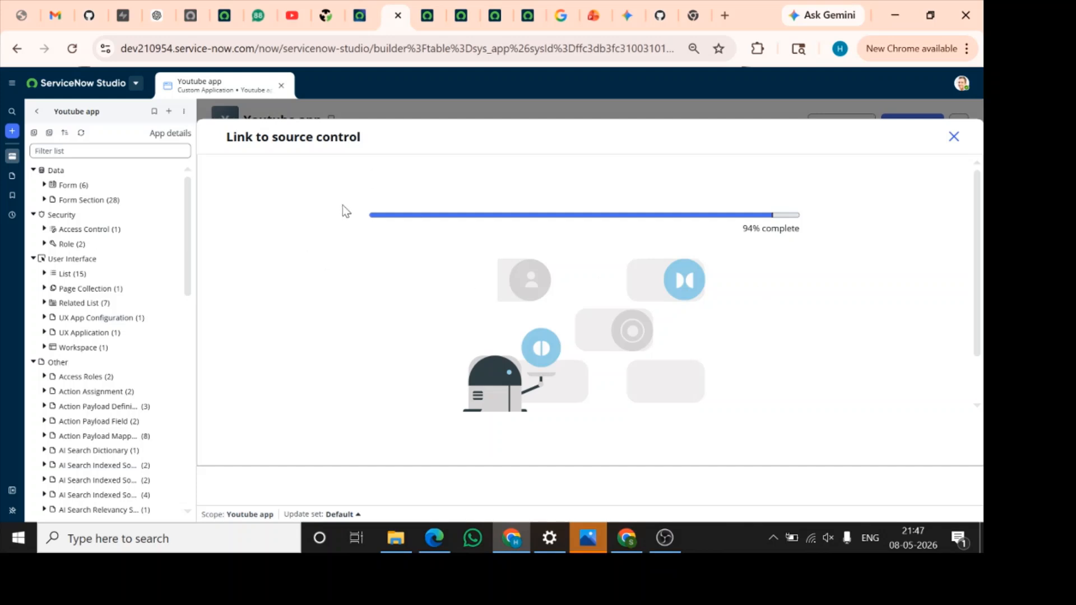
scroll(805, 373, down, 1)
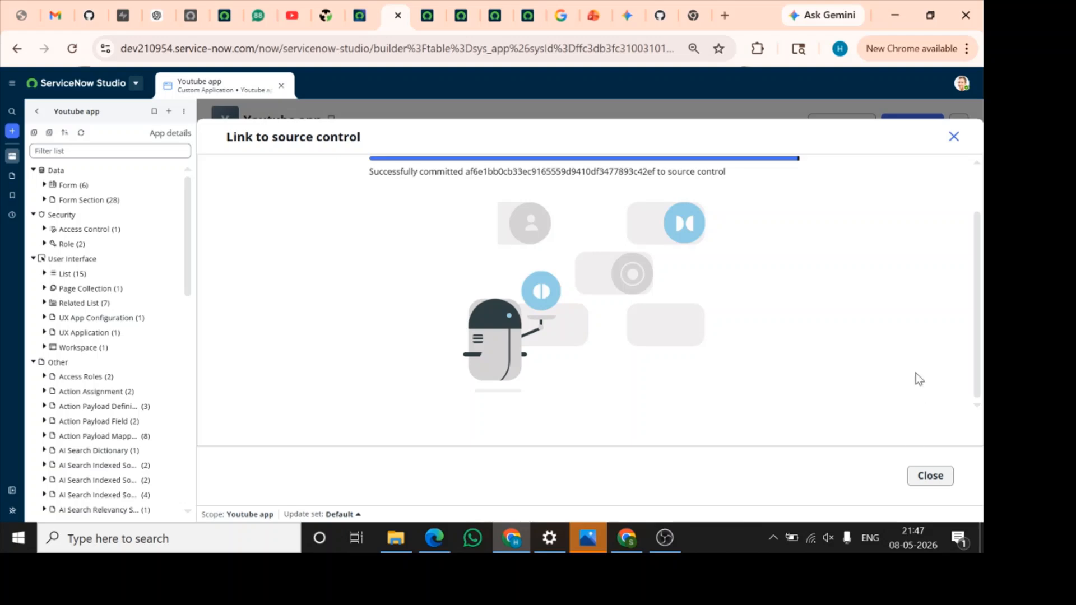
scroll(919, 379, up, 1)
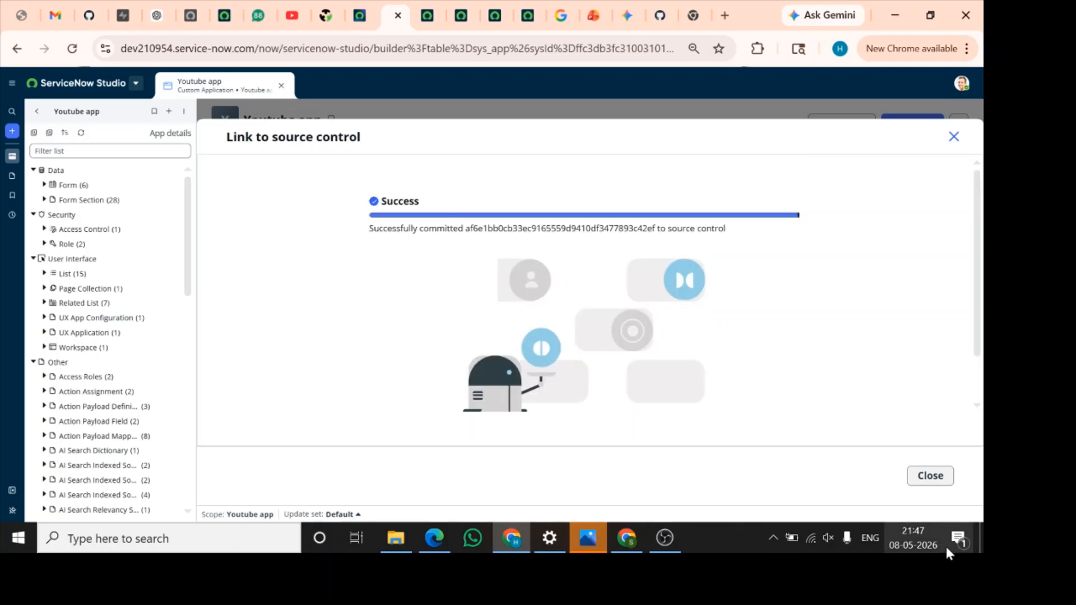
click(924, 471)
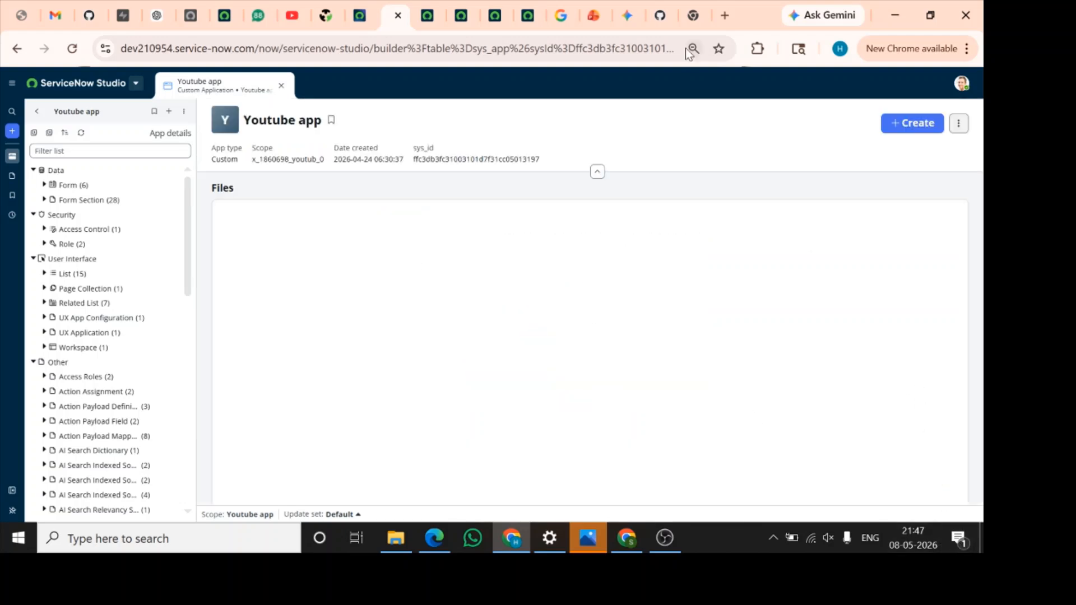
Open Studio-Repo in GitHub, switch to the Developer1 branch, and check the commit message on its files
click(89, 19)
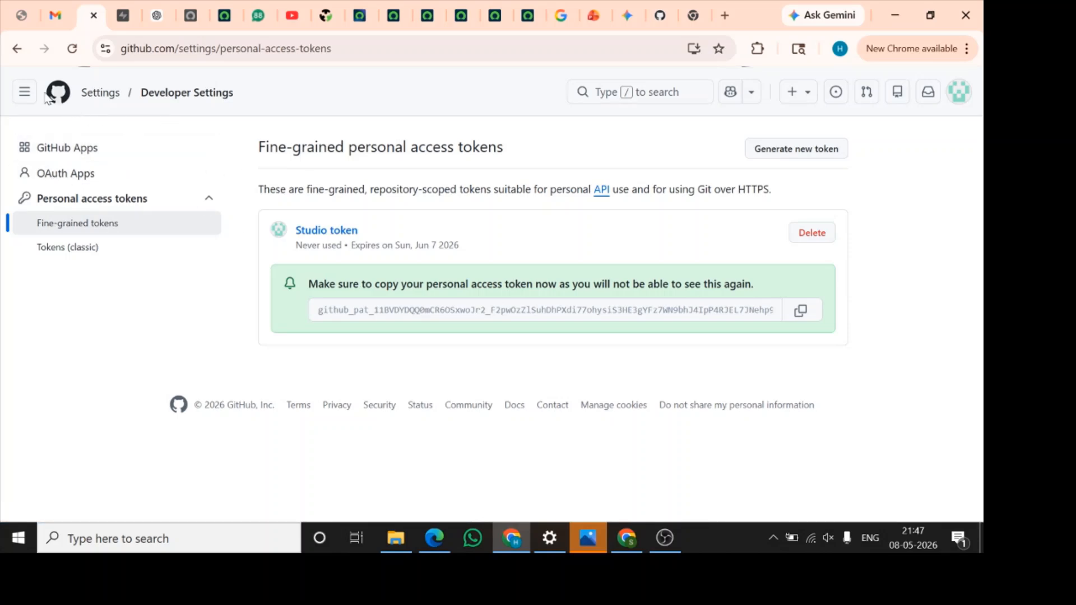
click(24, 92)
click(109, 159)
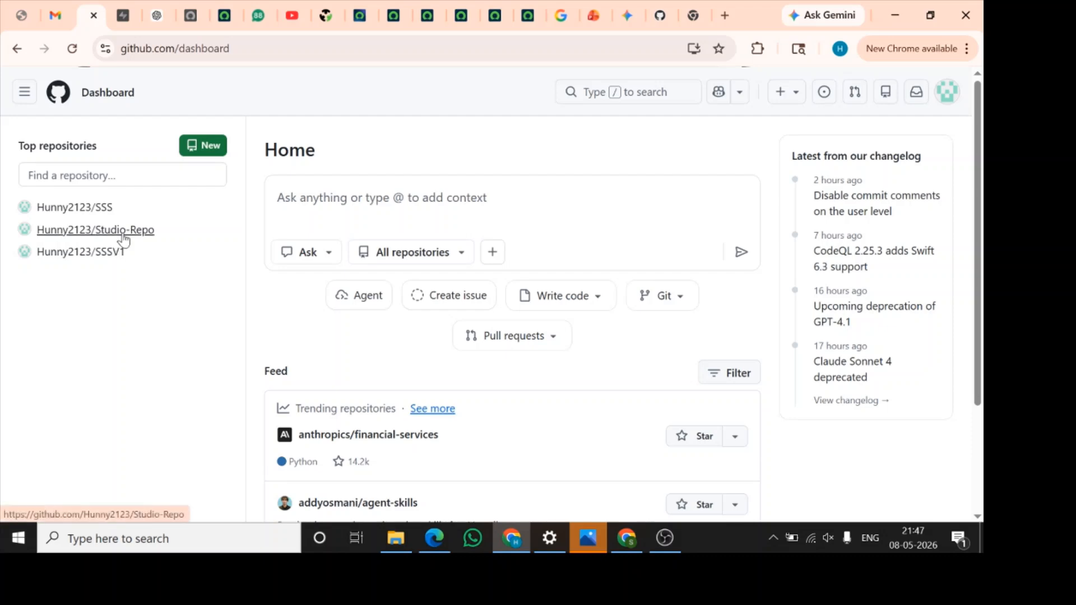
click(96, 230)
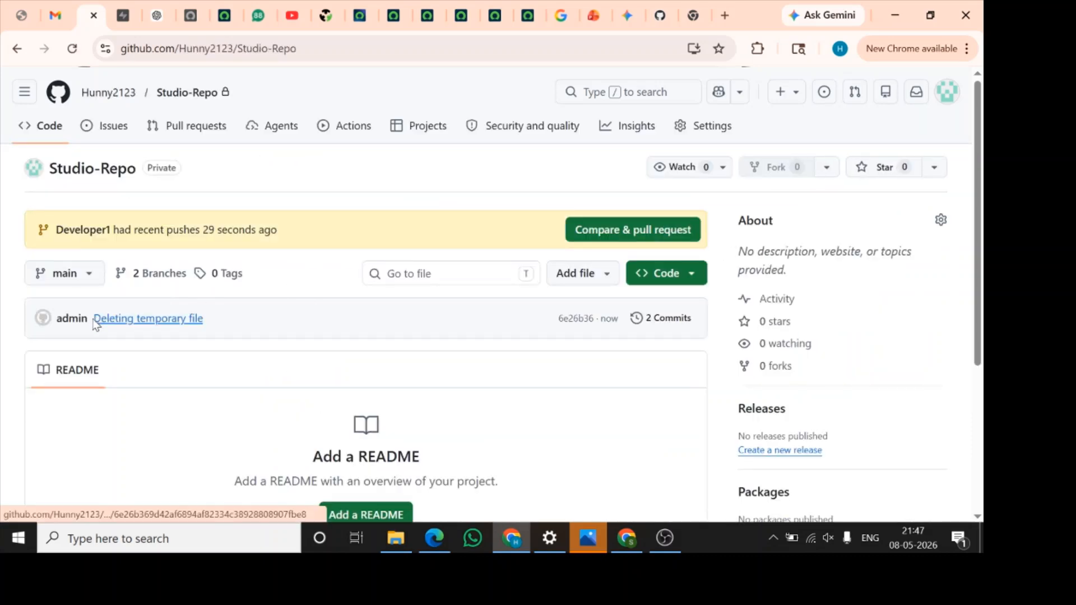
click(85, 275)
click(77, 432)
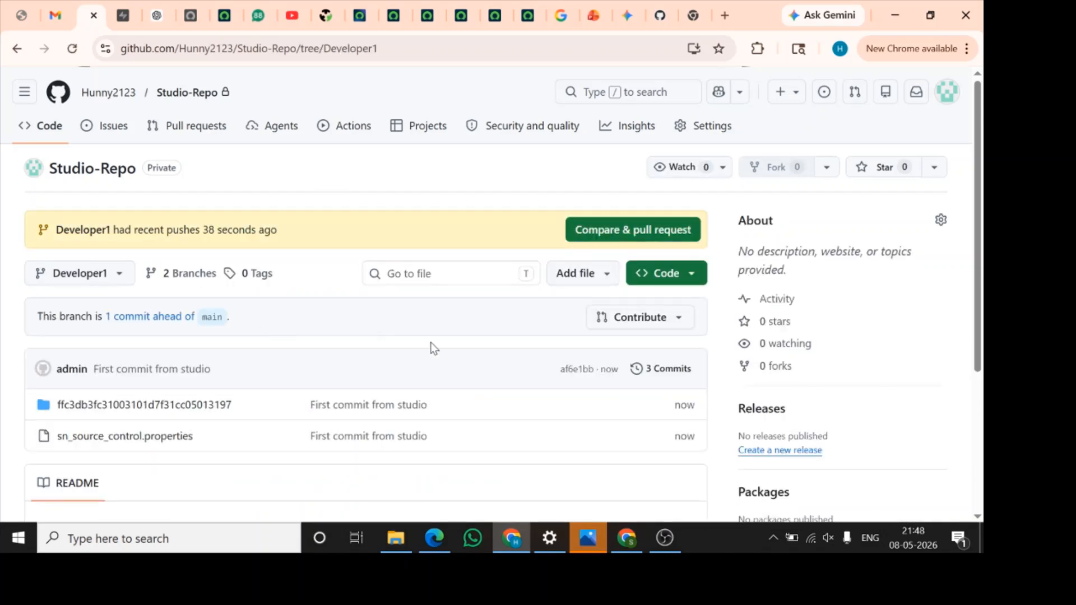
scroll(422, 361, down, 1)
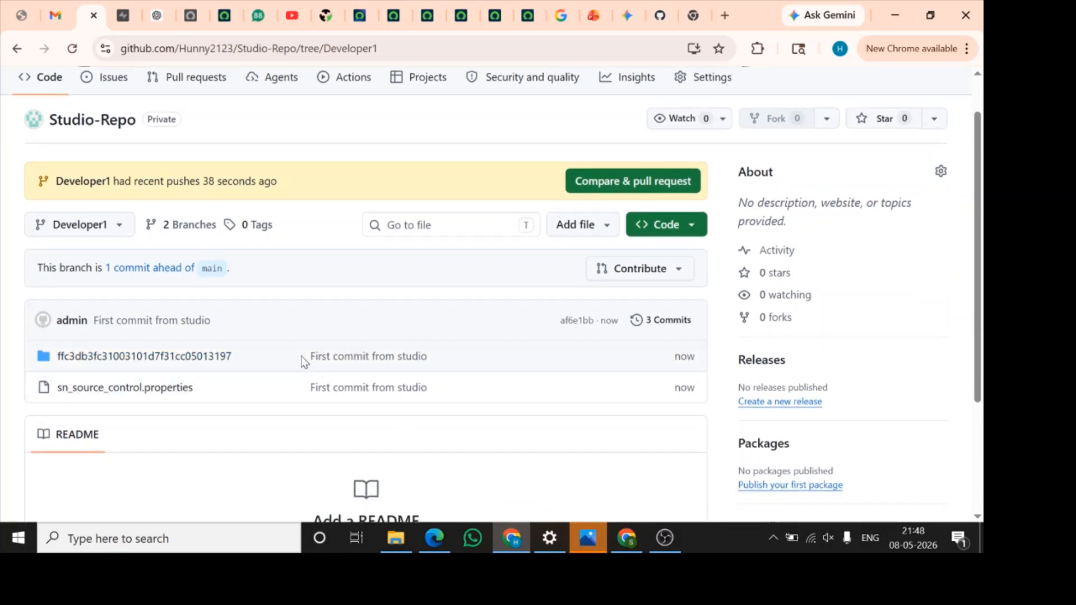
drag(304, 361, 428, 362)
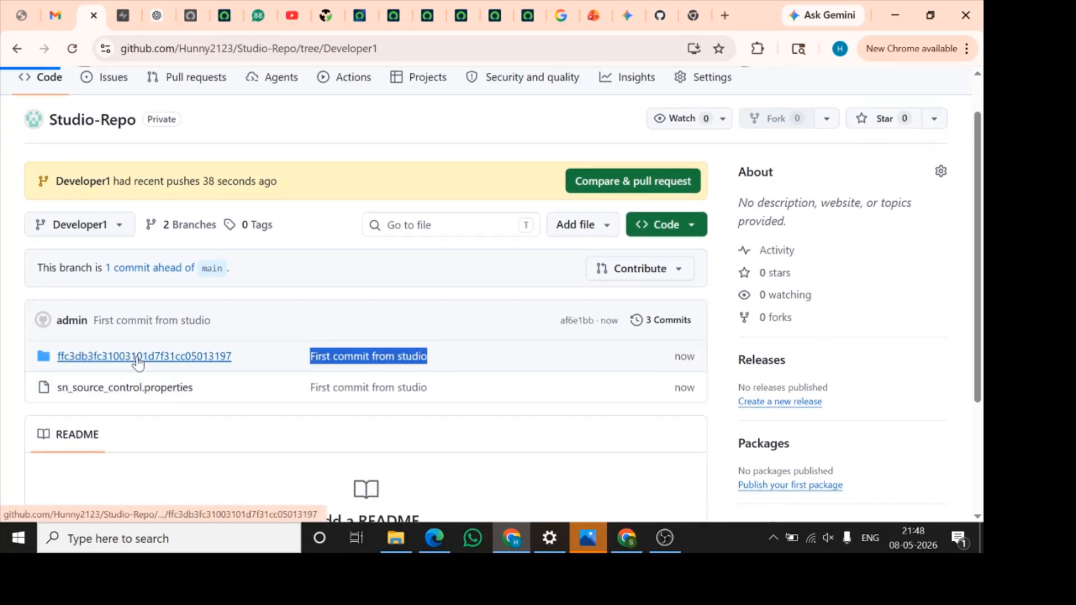
Open the committed application folder in the Developer1 branch and examine its subfolders and files
click(138, 363)
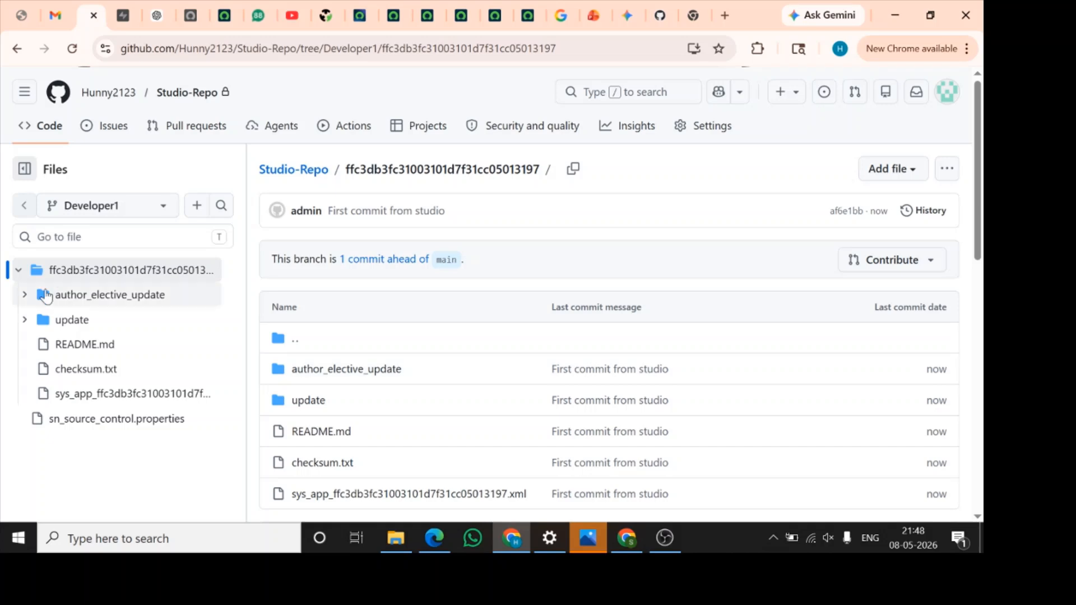
scroll(371, 358, down, 3)
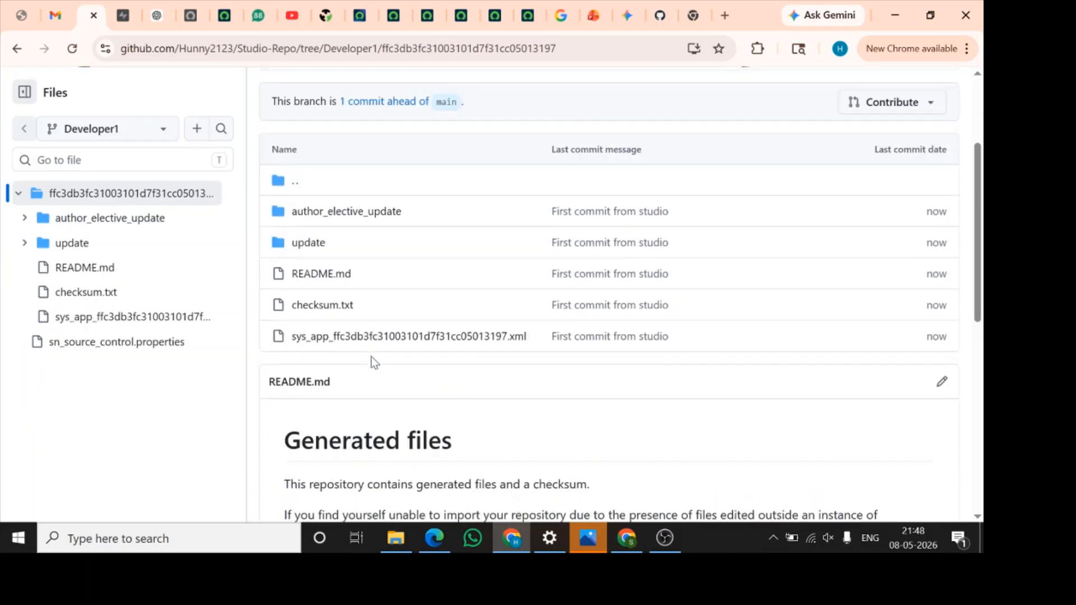
scroll(428, 300, up, 3)
scroll(428, 300, down, 1)
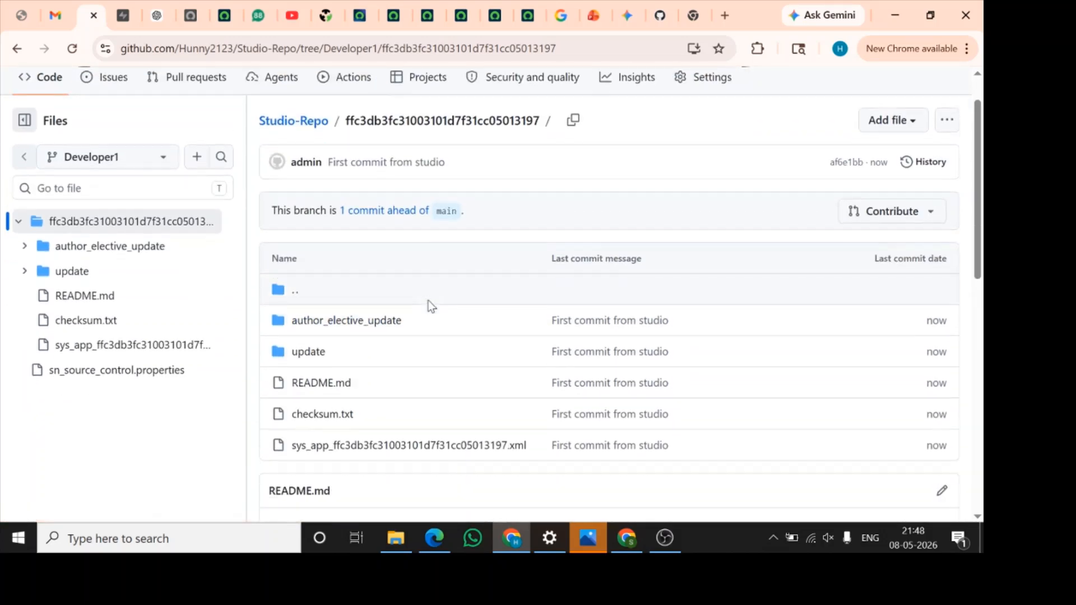
click(24, 247)
click(24, 246)
scroll(499, 282, up, 1)
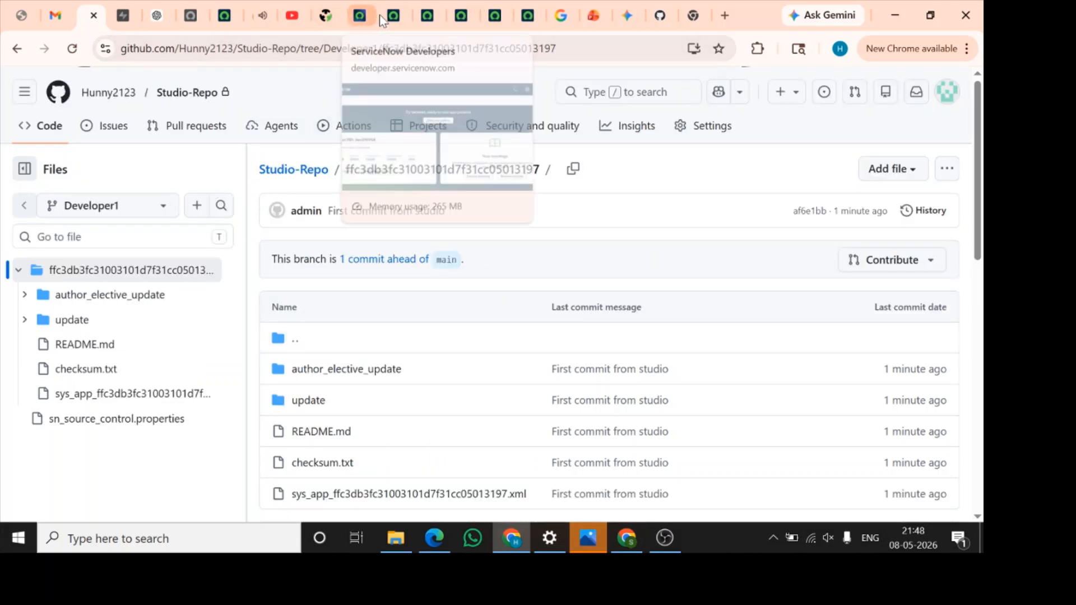
Back in ServiceNow Studio, open the Youtube app's admin role, change its suffix to "Super Admin", and save the record
click(393, 21)
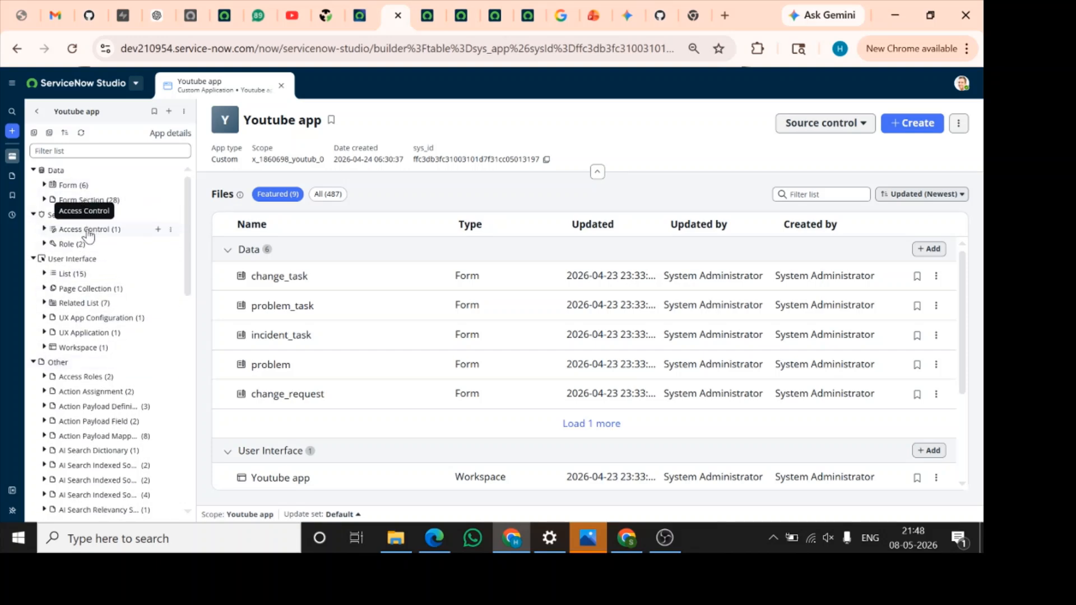
click(65, 244)
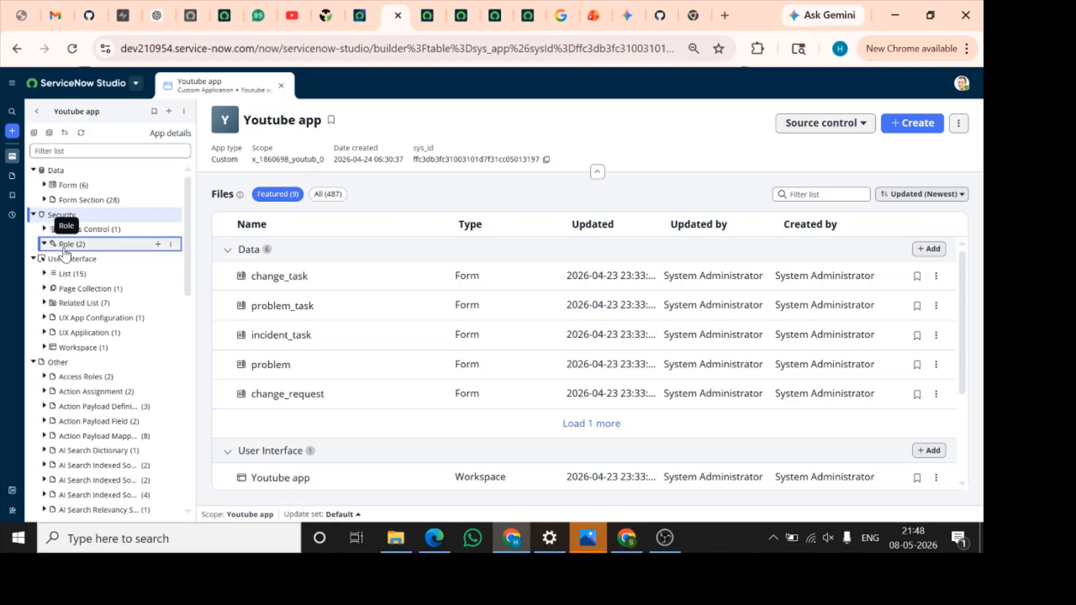
click(101, 261)
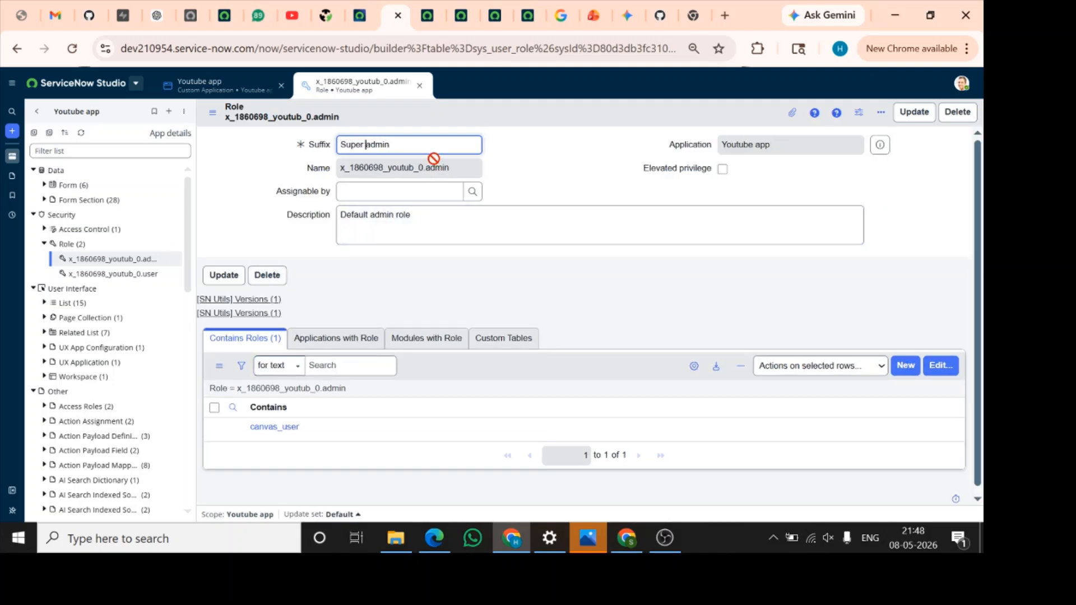
right_click(565, 117)
click(588, 122)
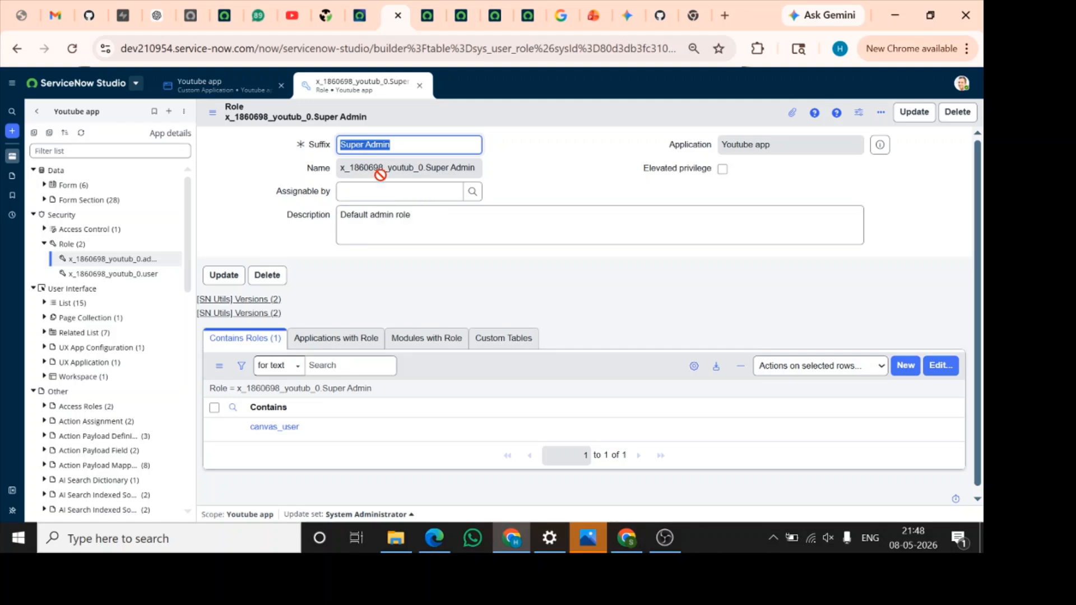
Return to the Youtube app overview and review the available source control actions and repository management options
click(245, 92)
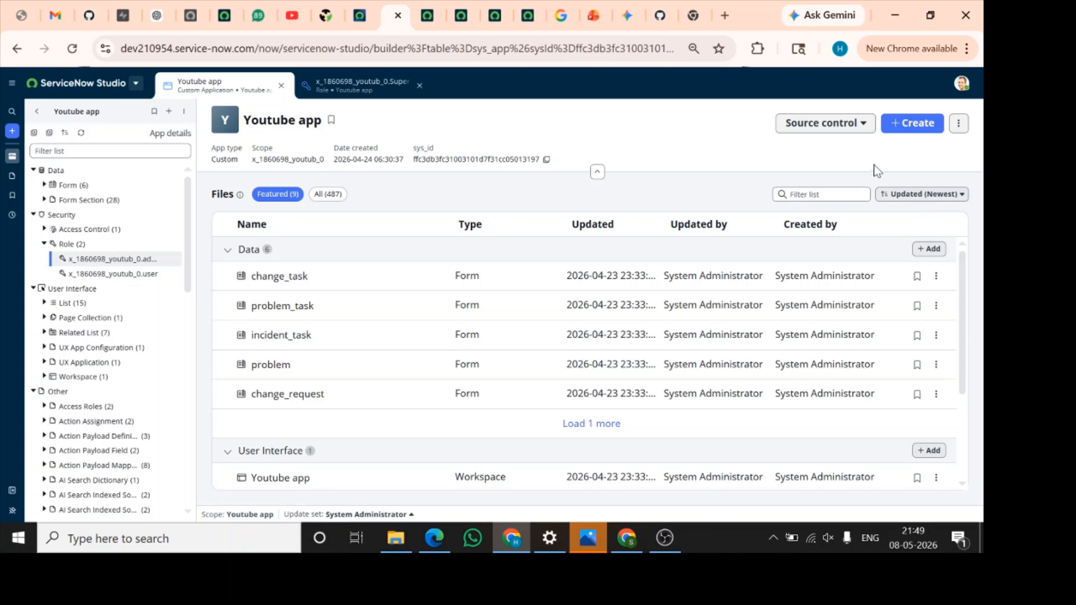
click(851, 131)
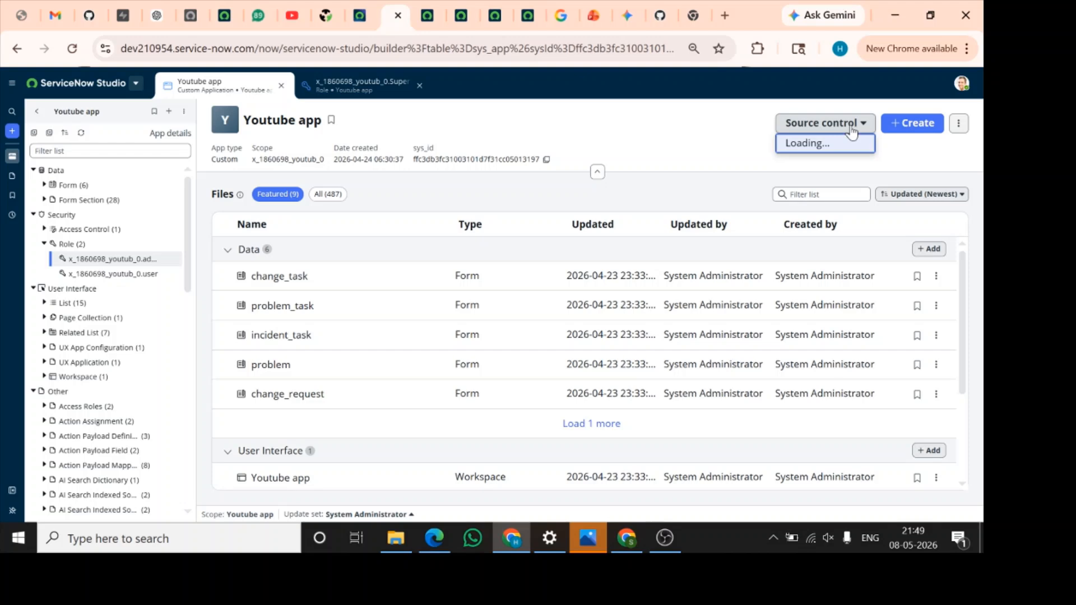
scroll(876, 265, down, 1)
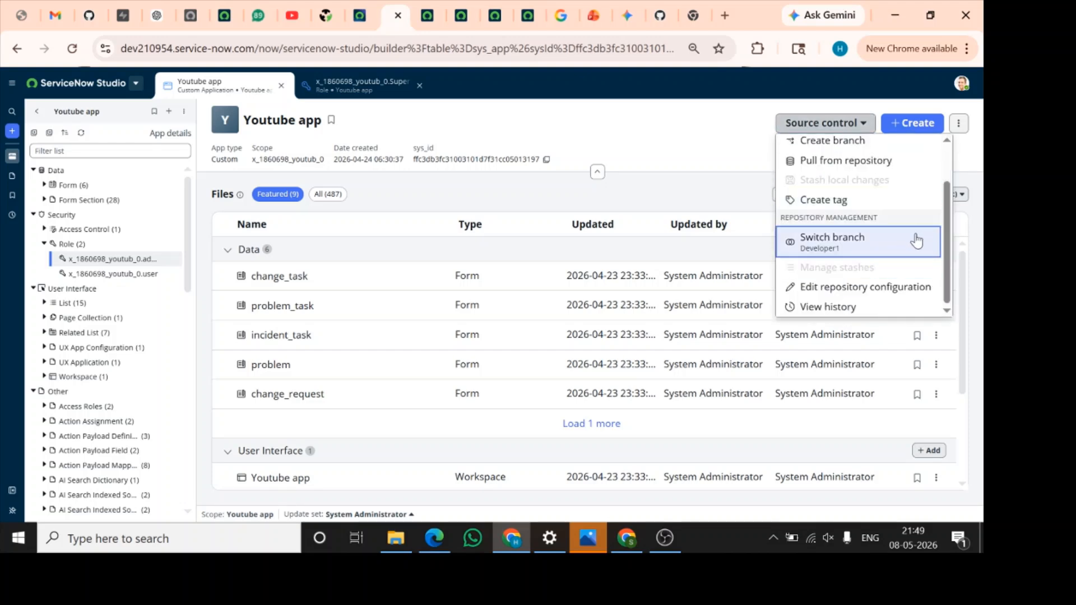
scroll(917, 241, up, 1)
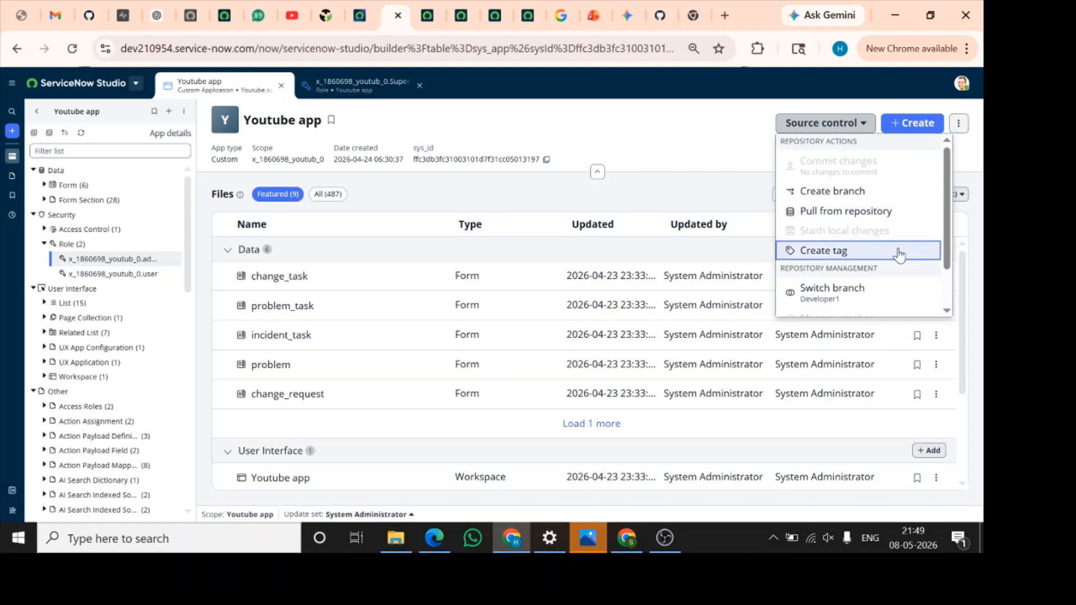
scroll(899, 255, down, 1)
scroll(903, 262, down, 1)
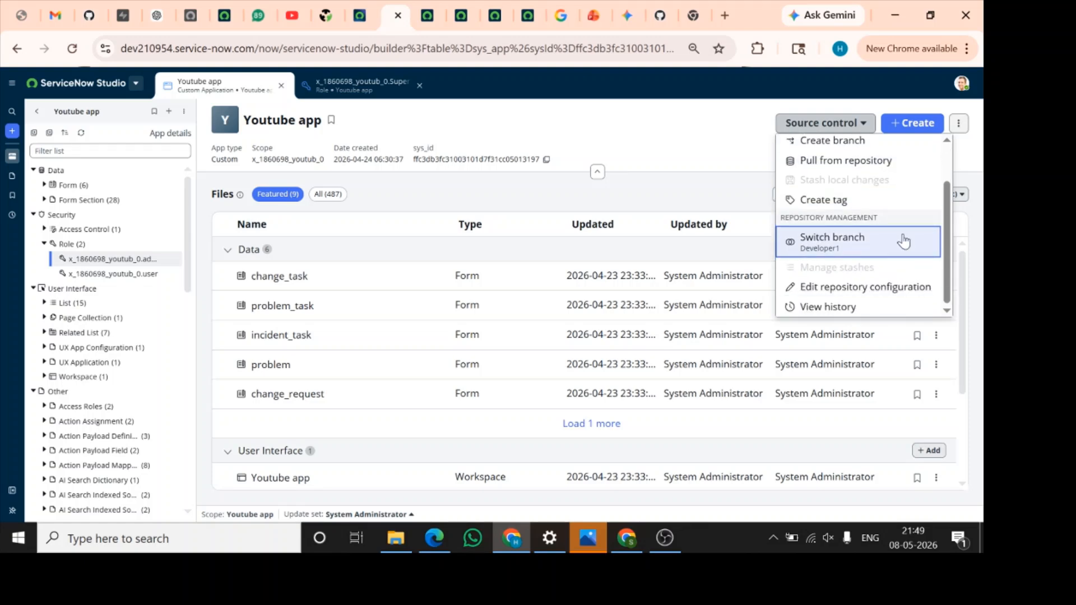
scroll(904, 241, up, 1)
scroll(904, 241, down, 1)
scroll(907, 240, up, 1)
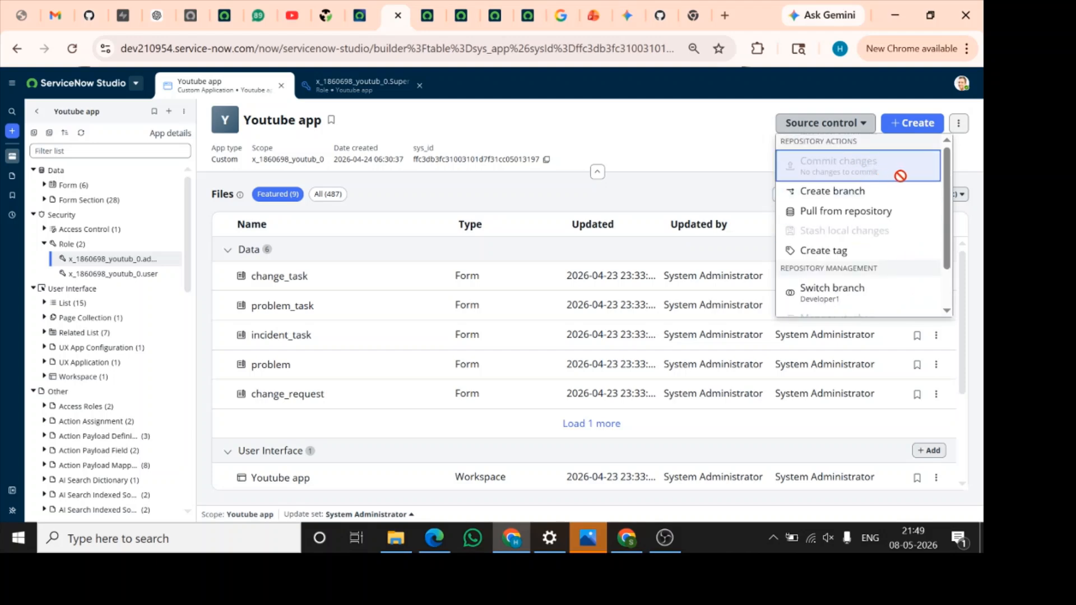
Start committing the Youtube app's changes, keep the modified Super Admin role file selected, and continue to the confirmation page
click(714, 161)
click(828, 135)
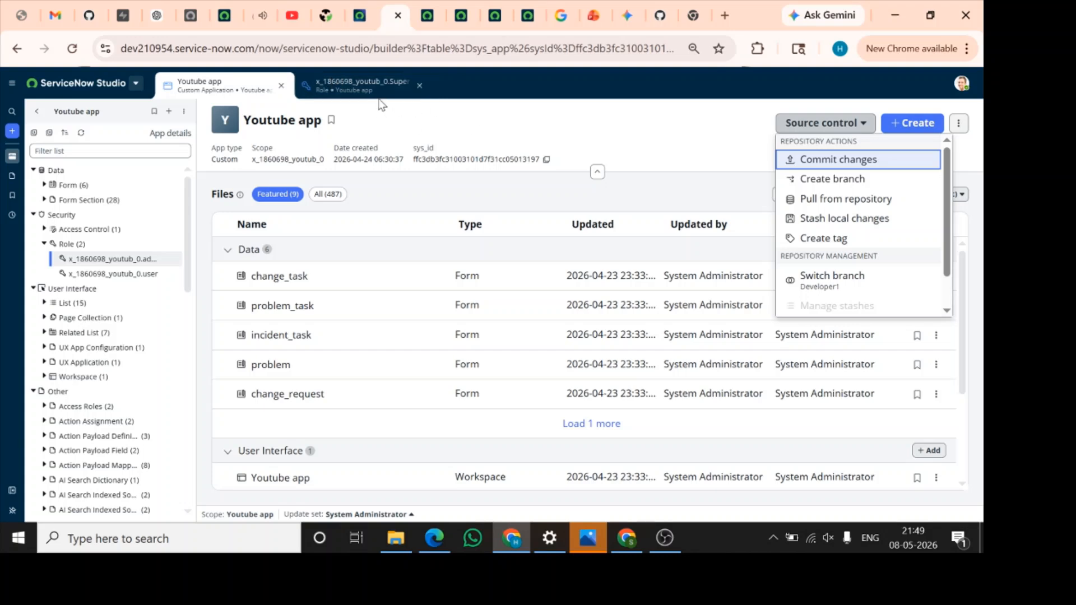
click(869, 161)
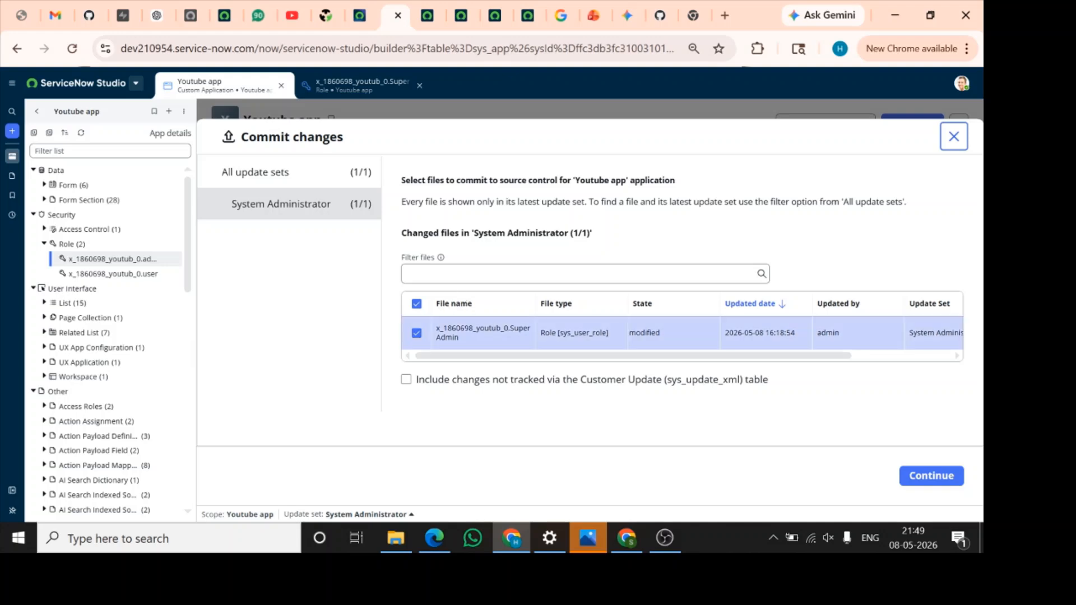
click(419, 333)
click(420, 333)
click(419, 333)
scroll(614, 343, right, 3)
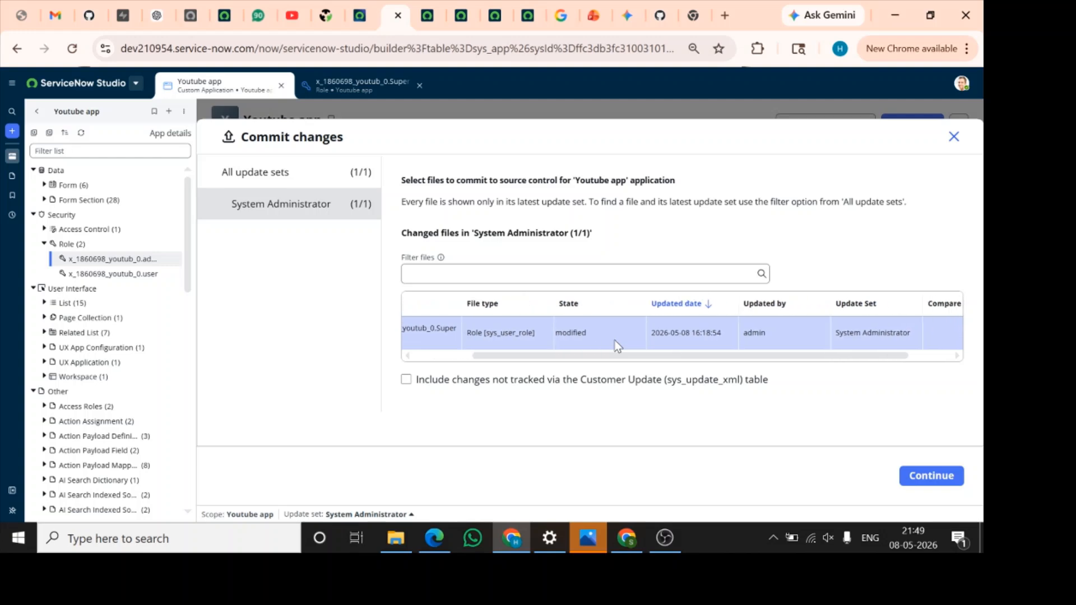
scroll(617, 345, left, 3)
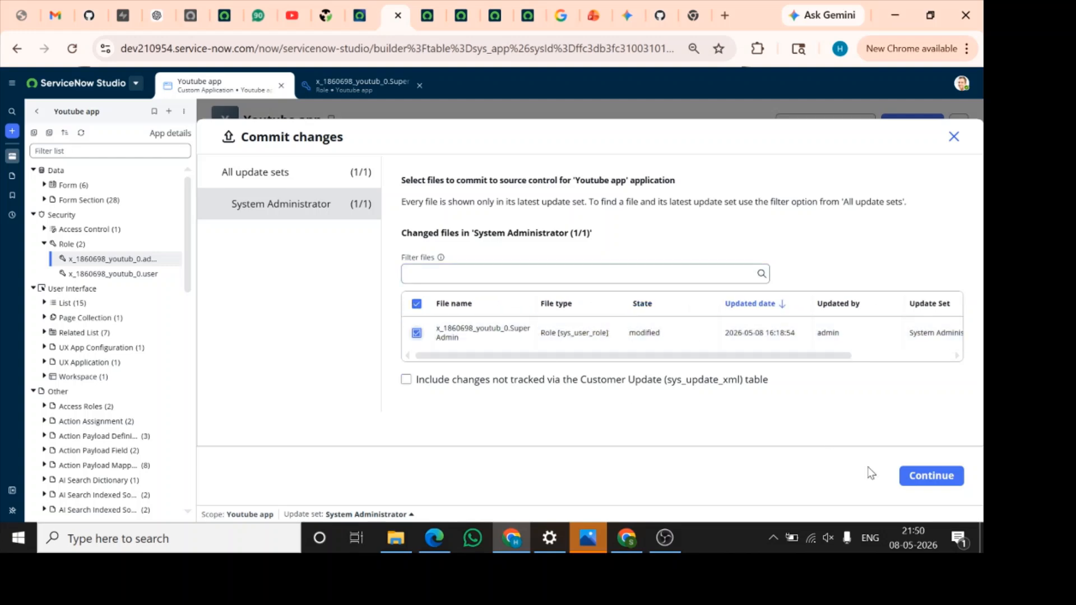
click(936, 477)
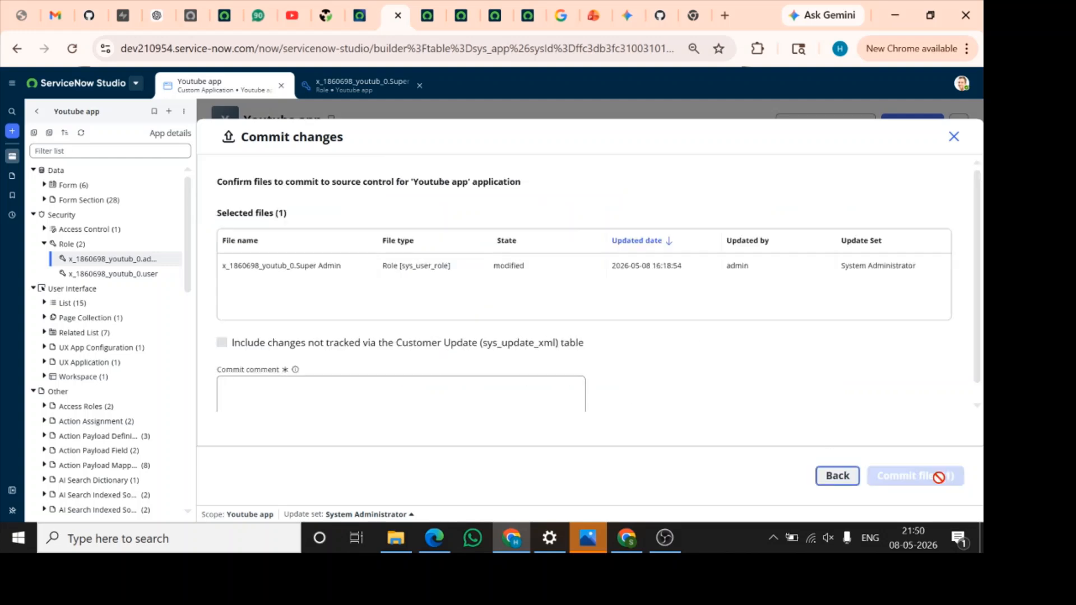
Enter the commit comment "Role updated.", commit the selected file to source control, and close the dialog once it finishes
scroll(711, 356, down, 1)
click(376, 363)
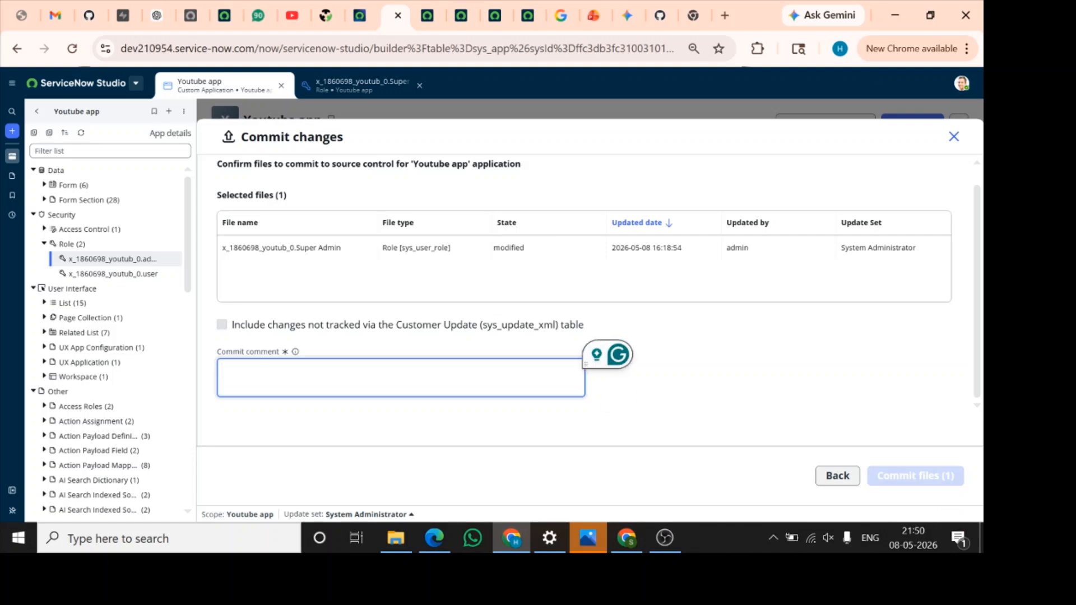
text(Role updated.)
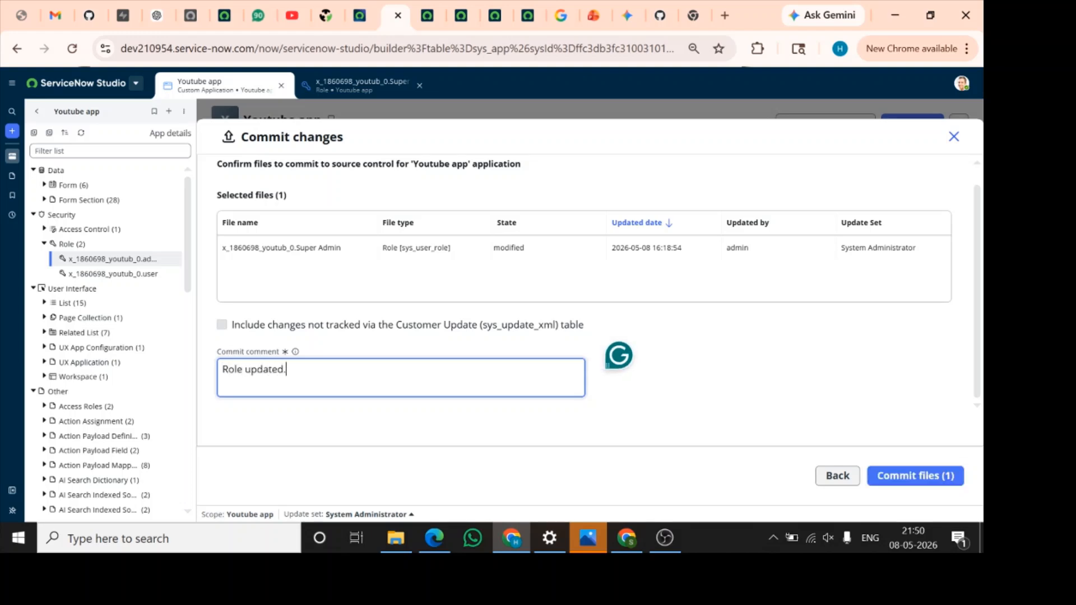
click(948, 476)
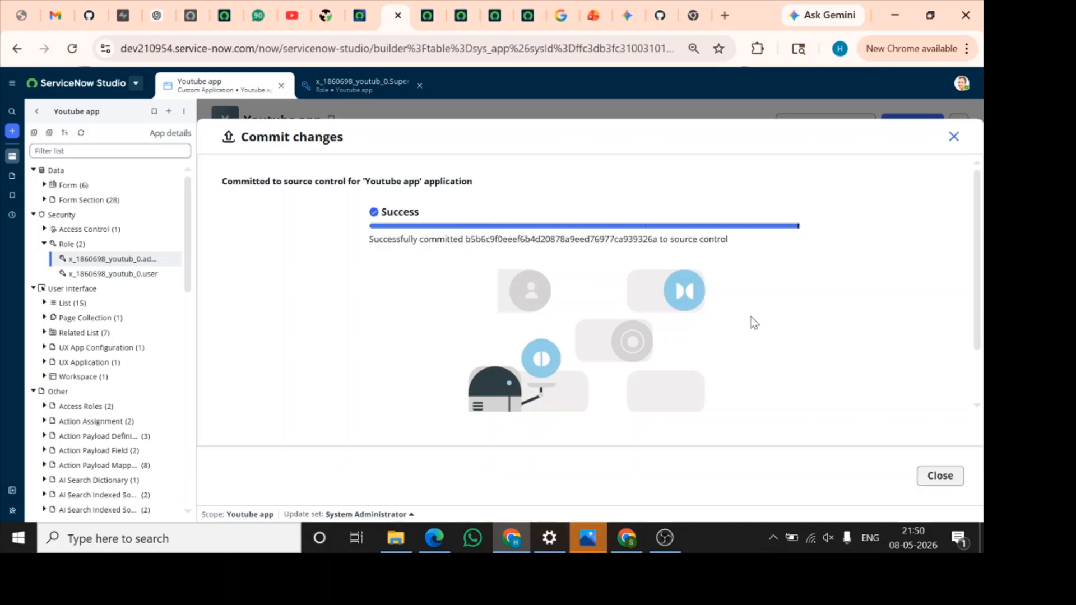
click(944, 476)
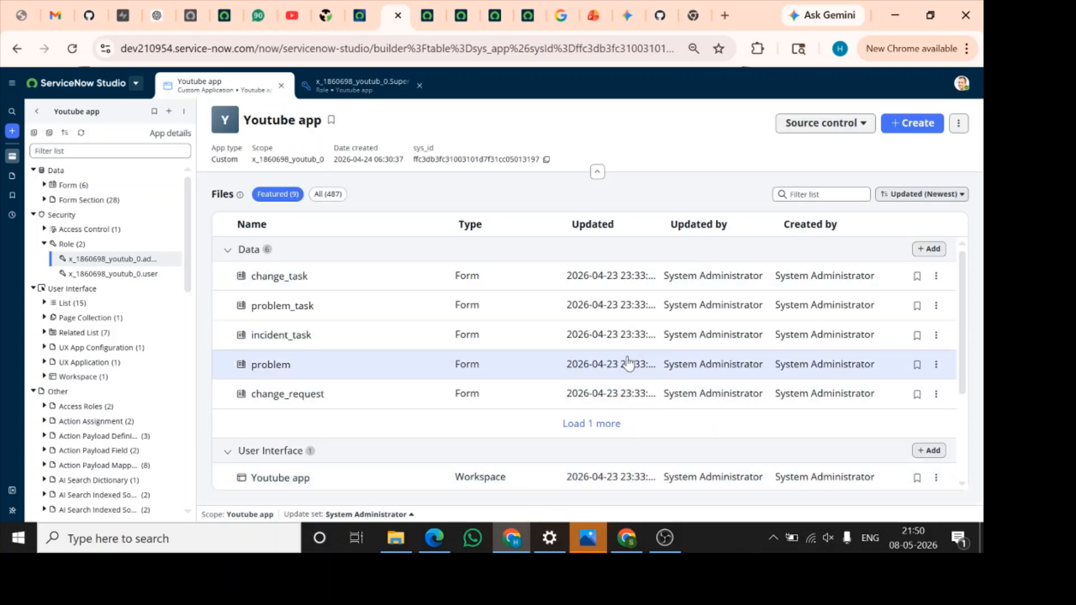
Return to Studio-Repo's code page in GitHub, switch to the Developer1 branch, and check the latest commit
click(89, 16)
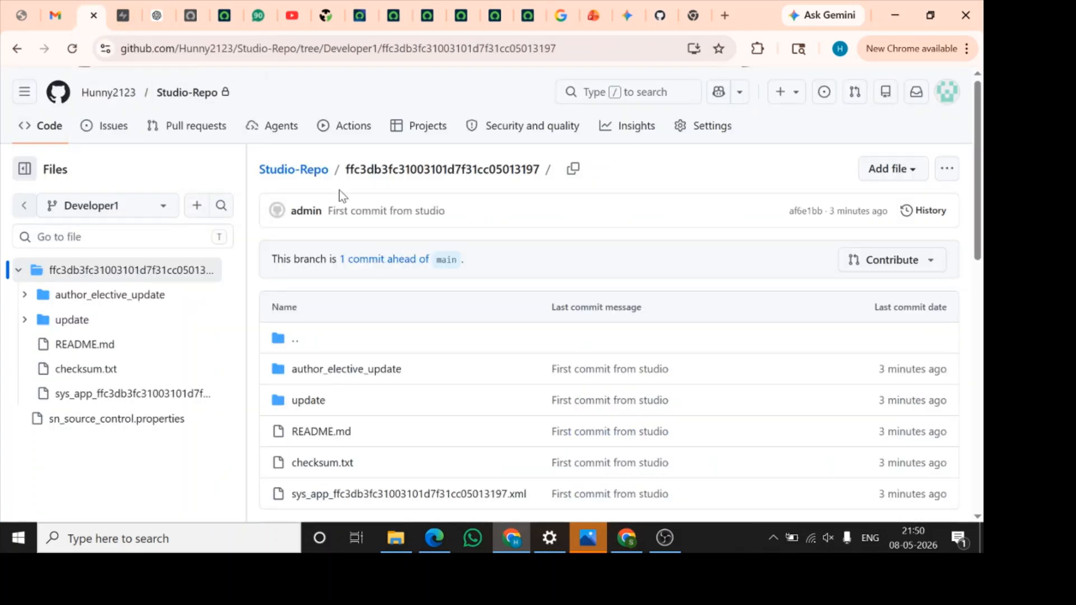
click(53, 133)
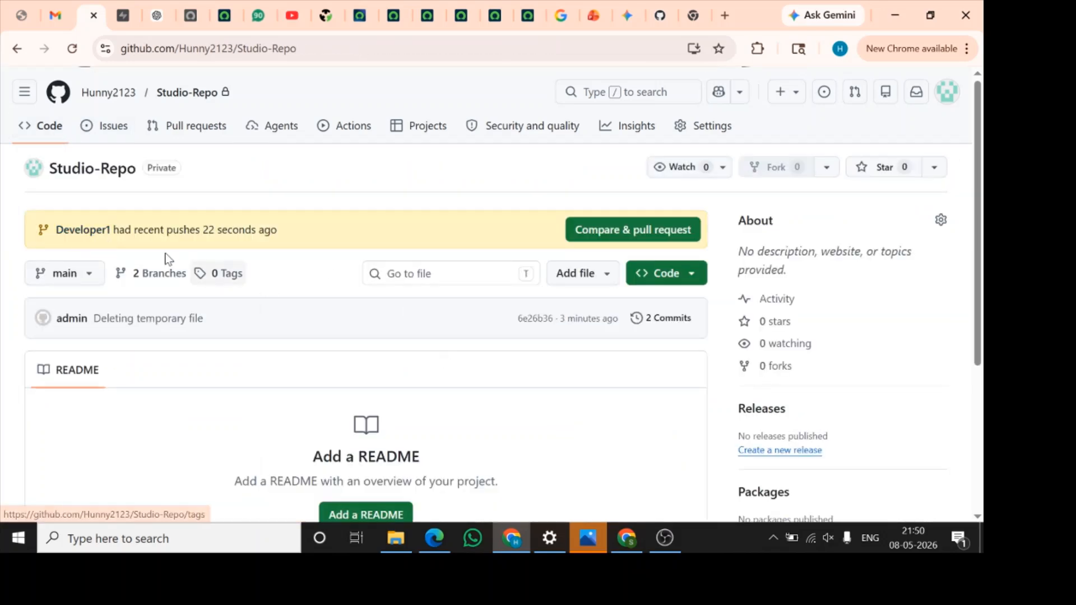
scroll(266, 317, down, 1)
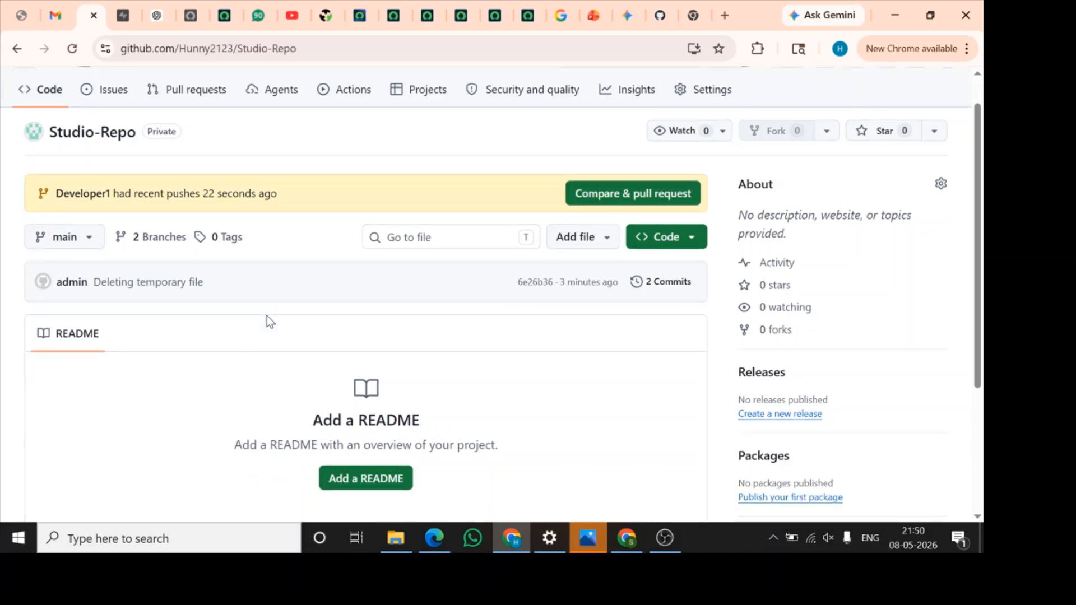
click(93, 248)
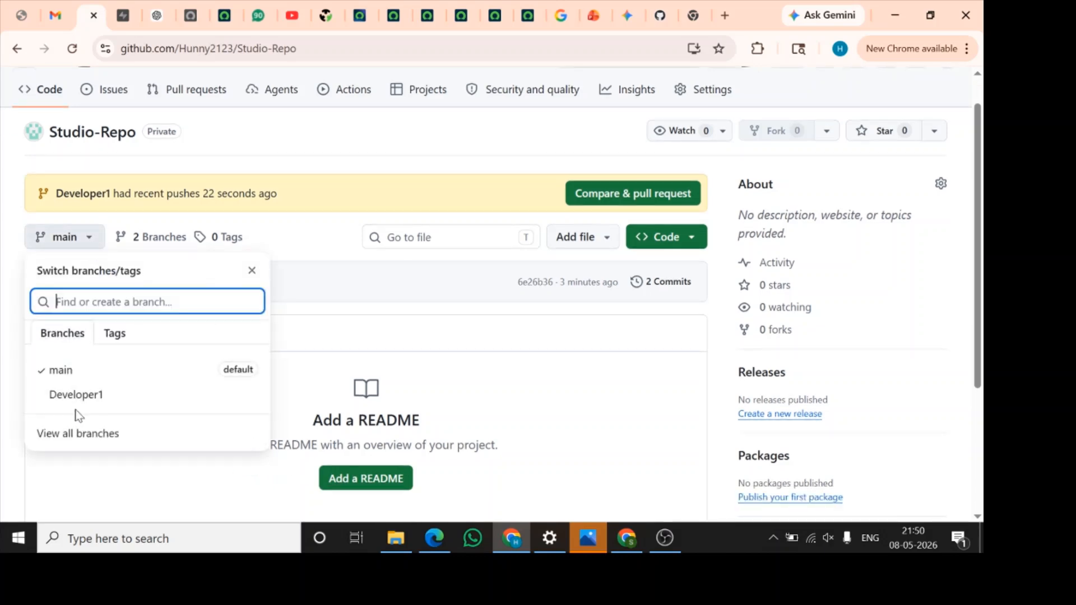
click(94, 399)
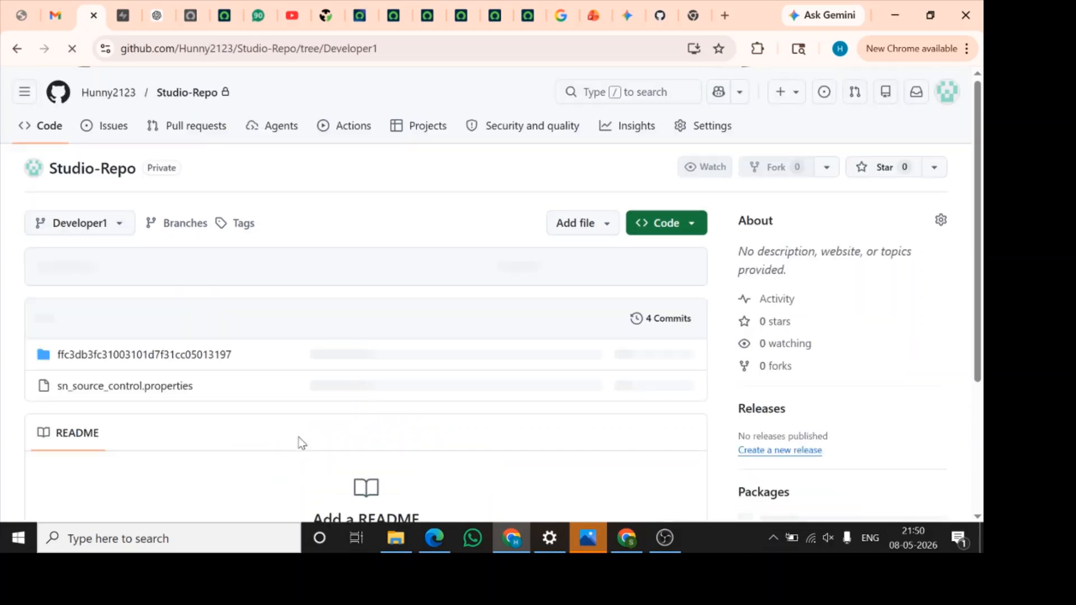
scroll(301, 440, down, 1)
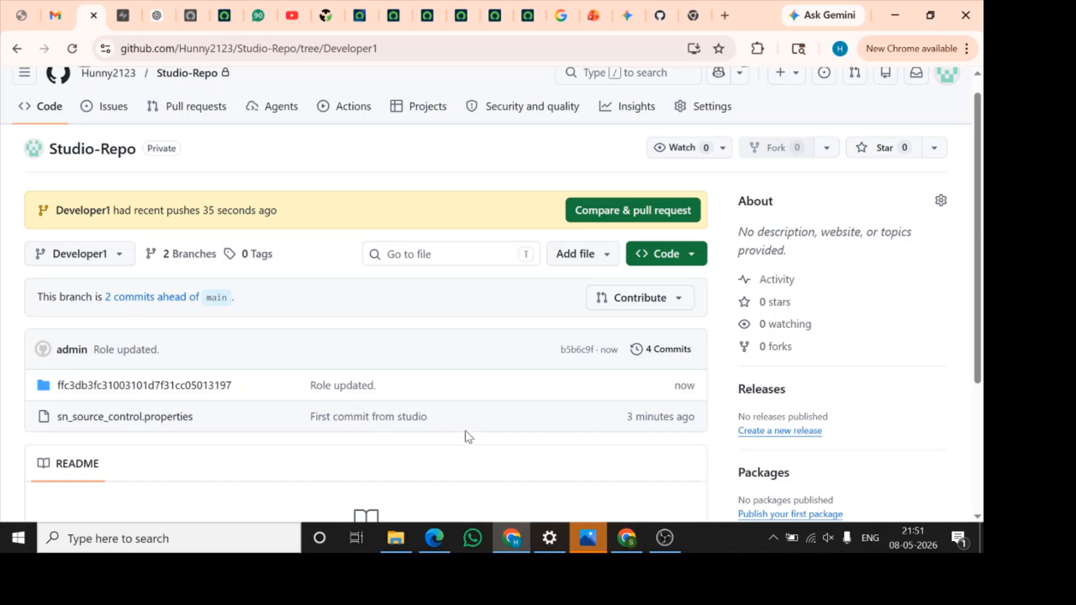
Return to the Youtube app in ServiceNow Studio, pull the latest files from the repository, and dismiss the resulting dialog and notification
scroll(466, 430, up, 1)
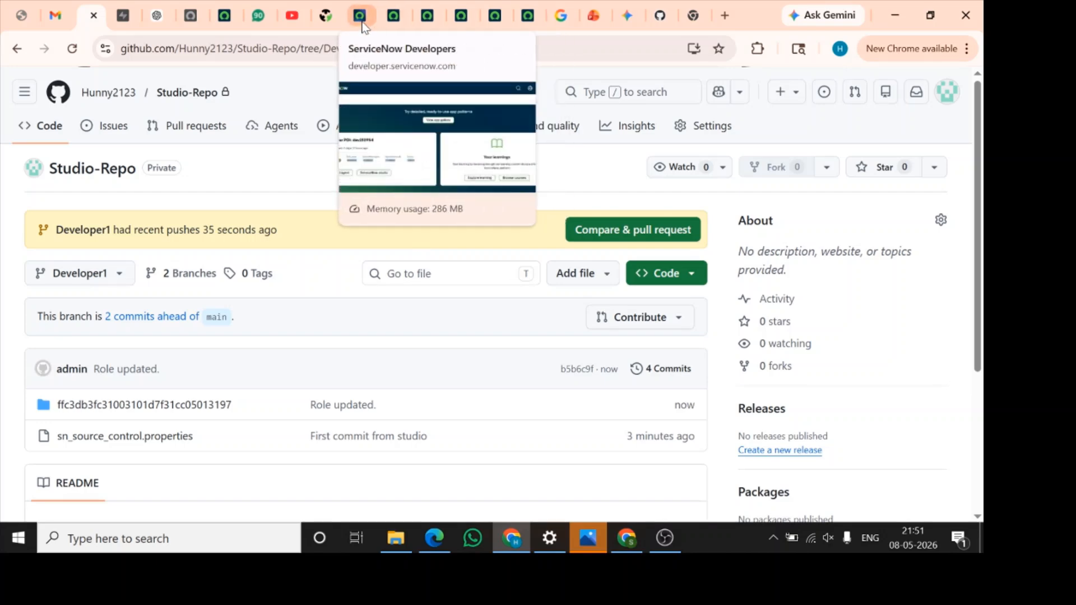
click(396, 20)
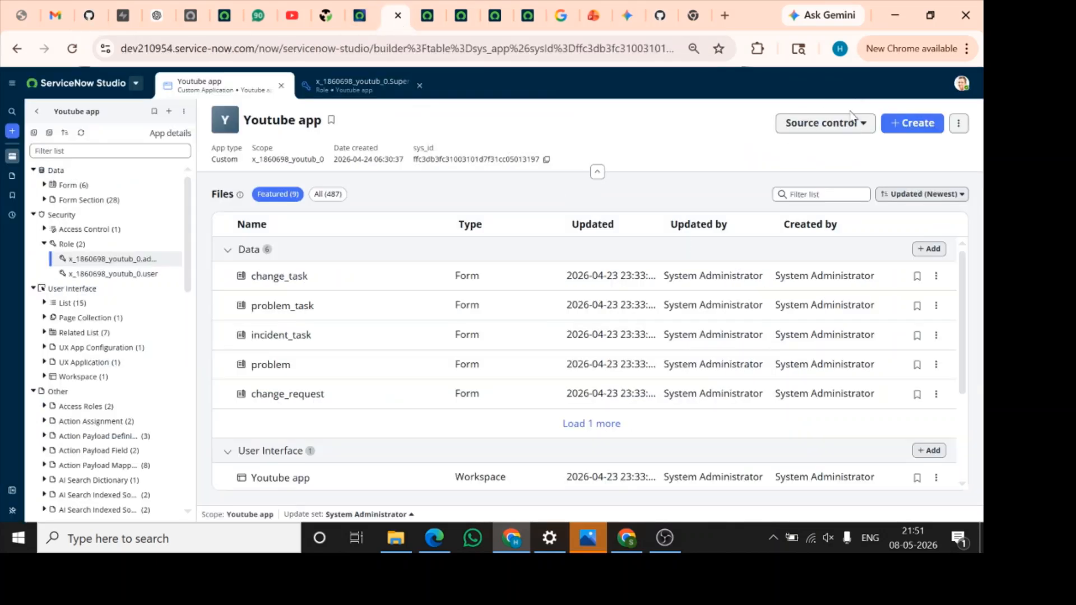
click(841, 132)
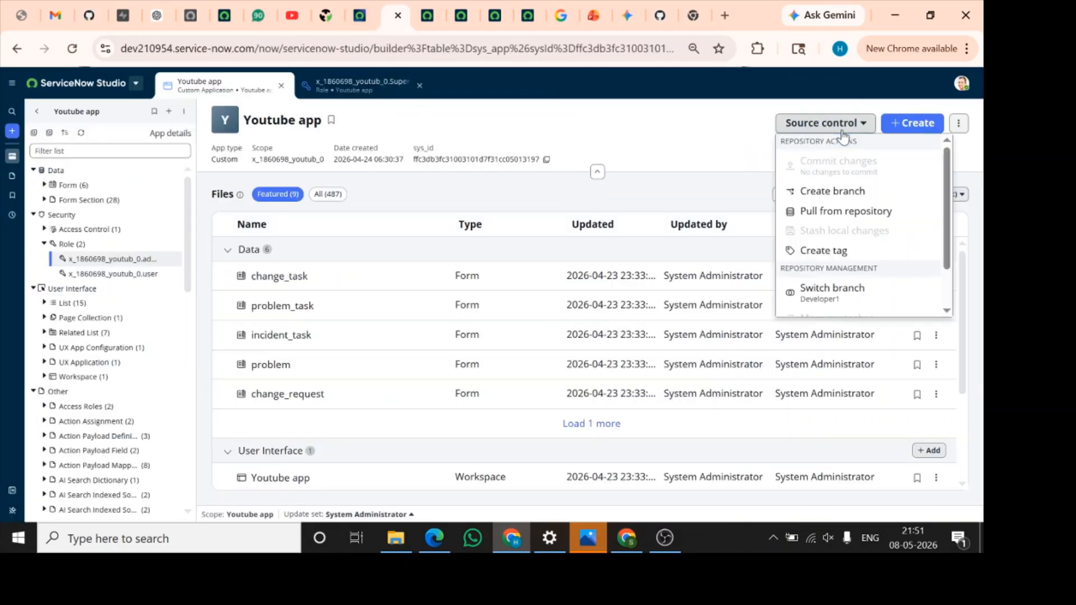
click(858, 222)
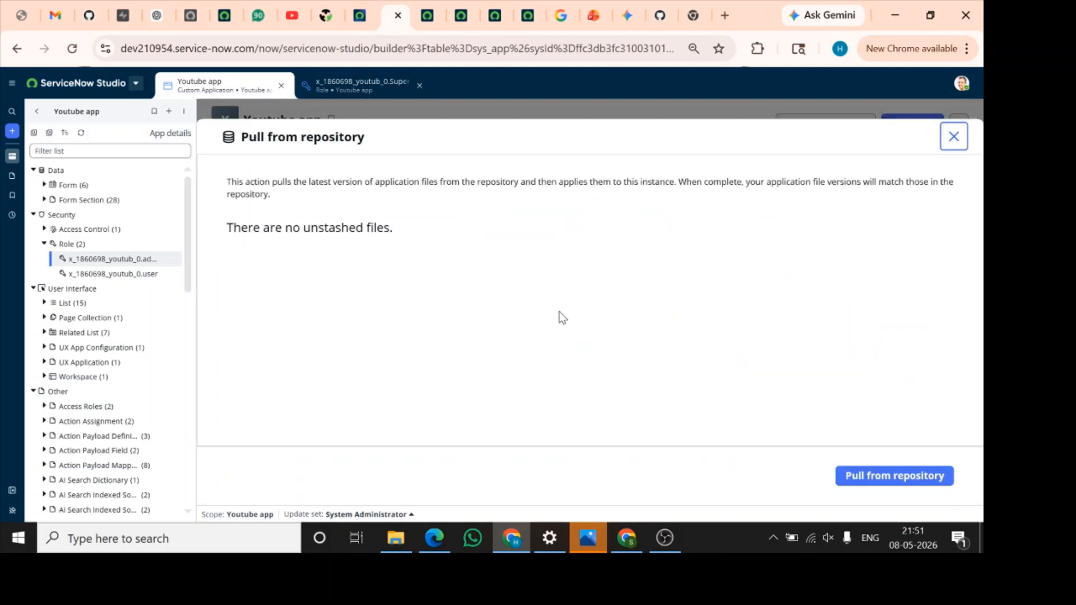
click(890, 475)
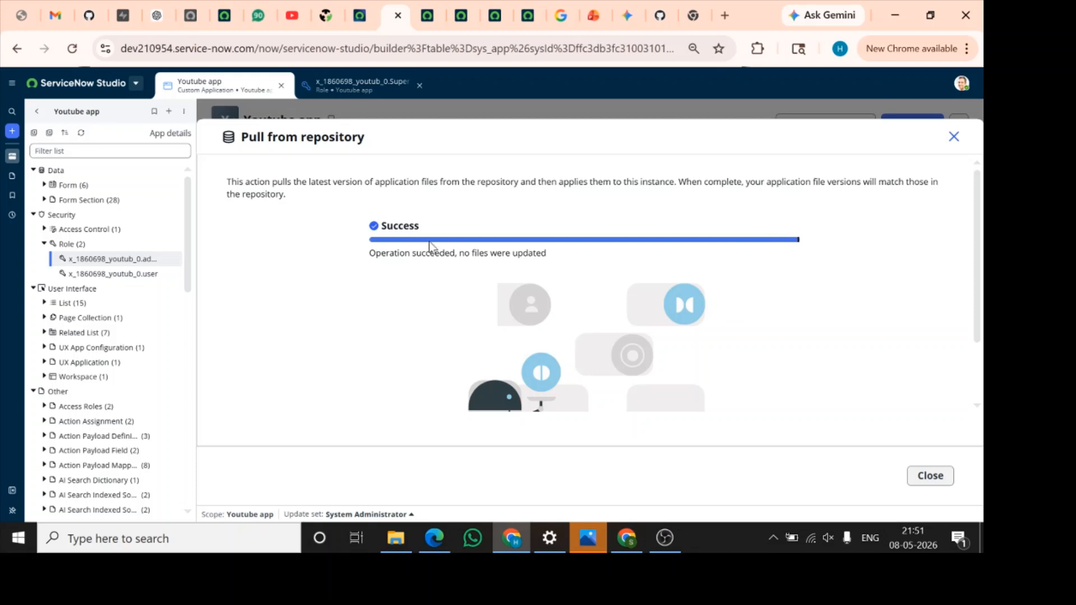
click(939, 484)
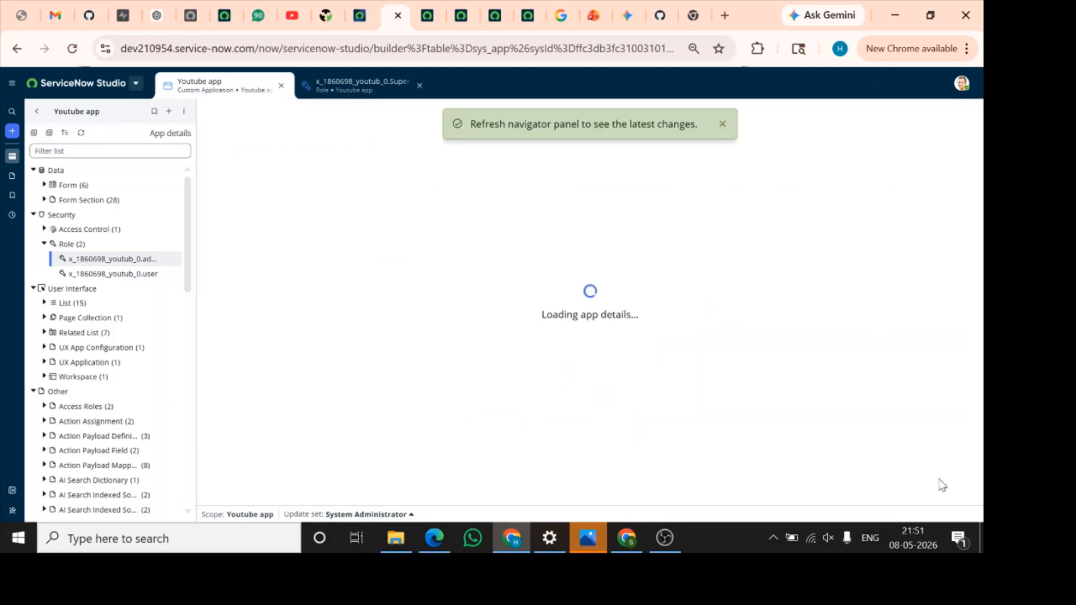
click(723, 123)
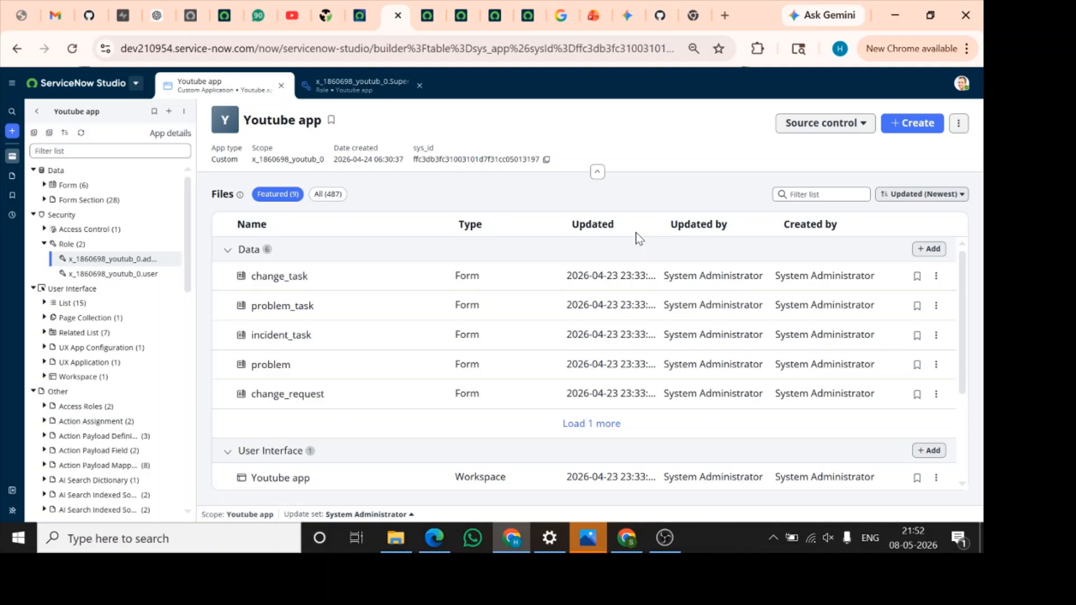
Review the Youtube app's source control options, examine its source control and publish history, and close the history
click(844, 129)
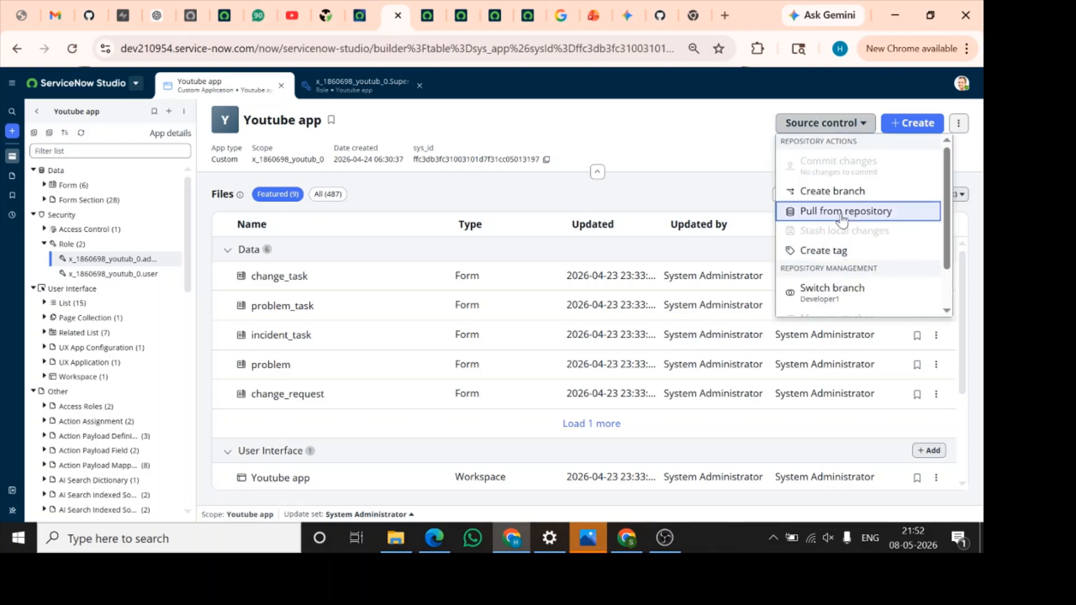
scroll(853, 255, down, 1)
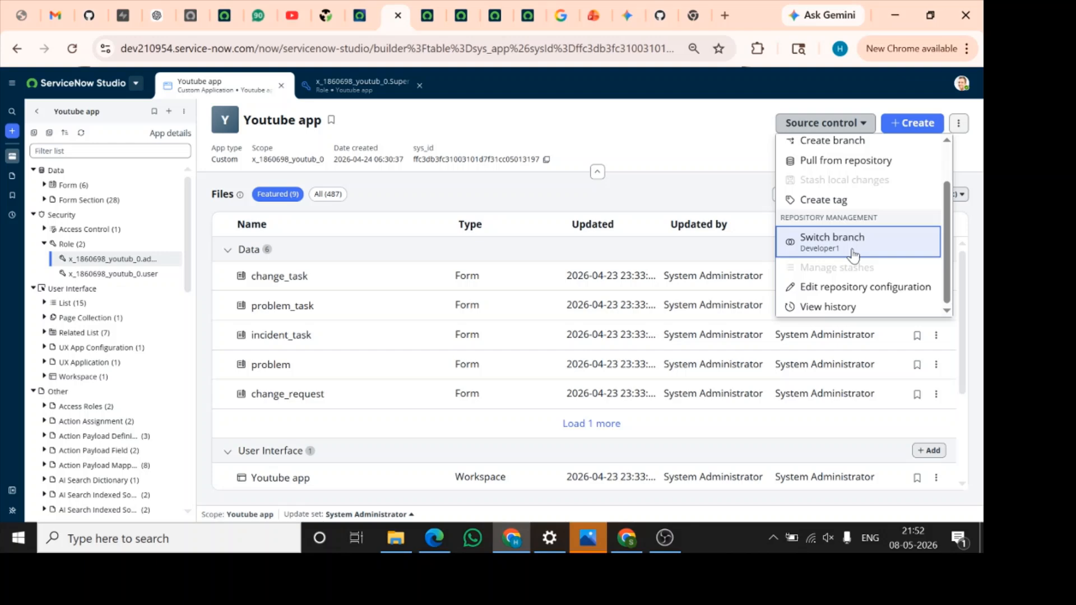
scroll(853, 255, up, 1)
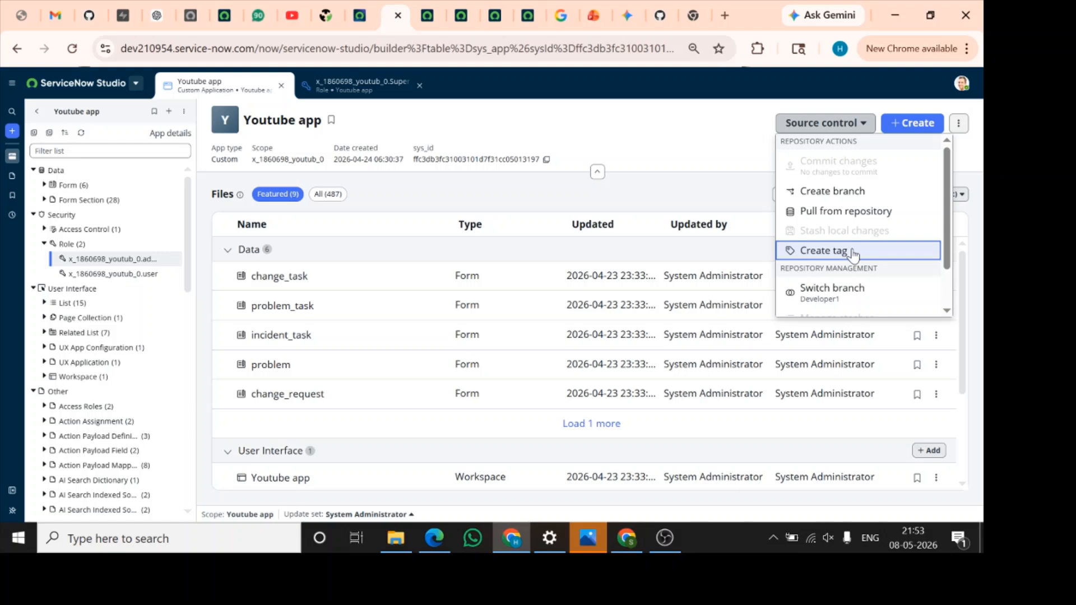
scroll(867, 266, down, 1)
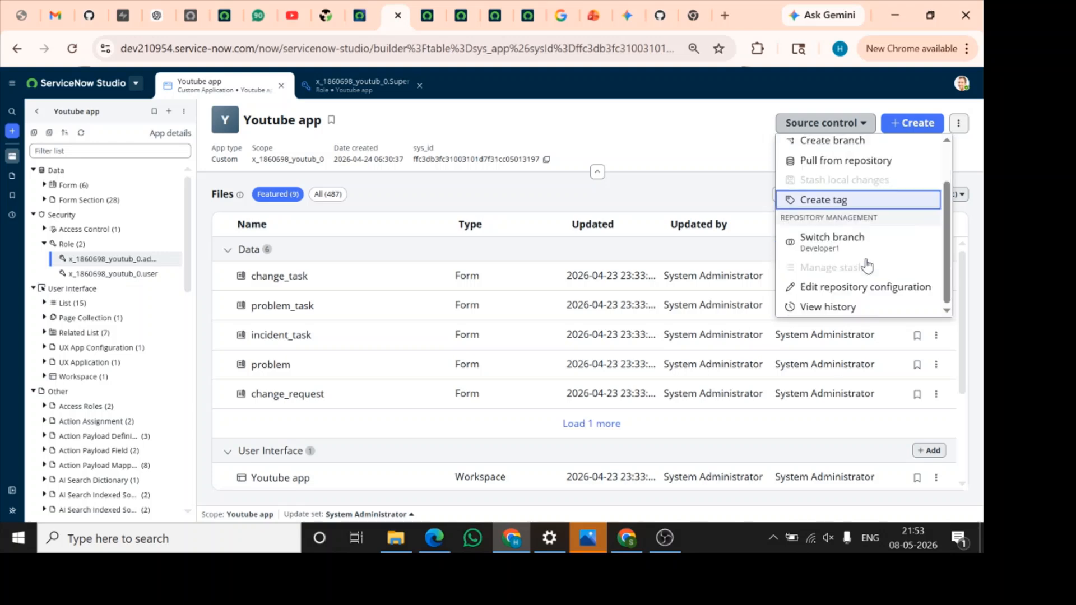
scroll(868, 264, up, 1)
scroll(867, 263, down, 1)
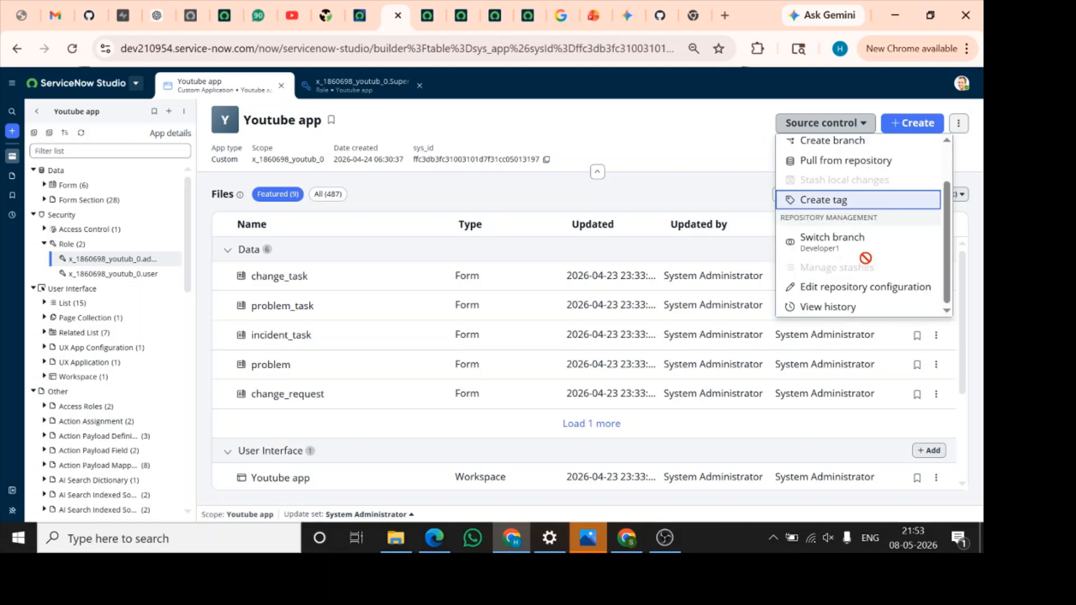
click(855, 310)
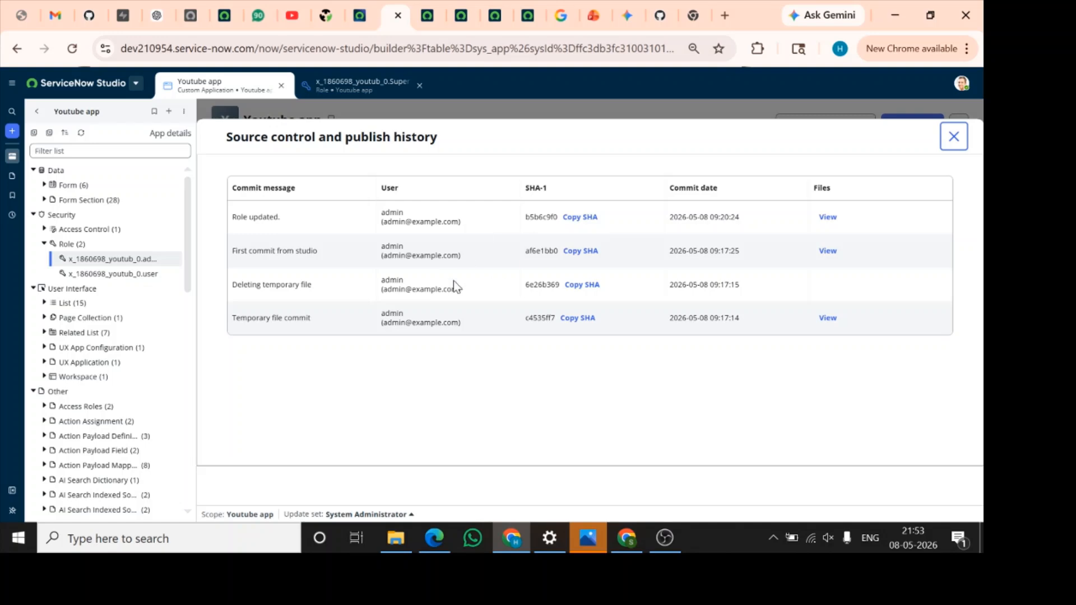
click(954, 136)
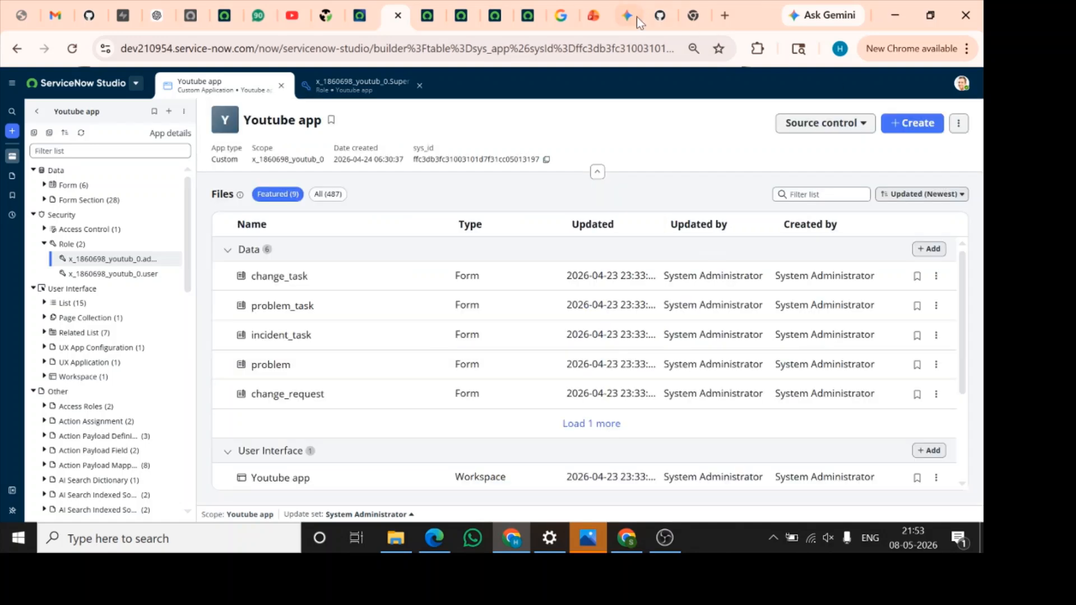
Check the Developer1 branch of Studio-Repo in GitHub again, return to ServiceNow Studio, and show the available development environments
click(92, 18)
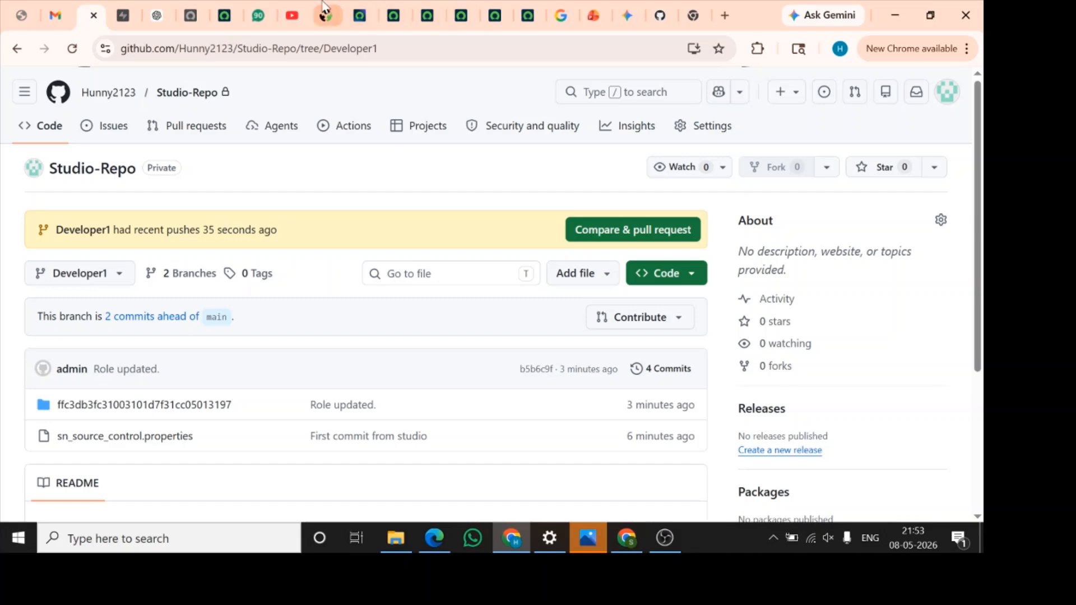
click(394, 15)
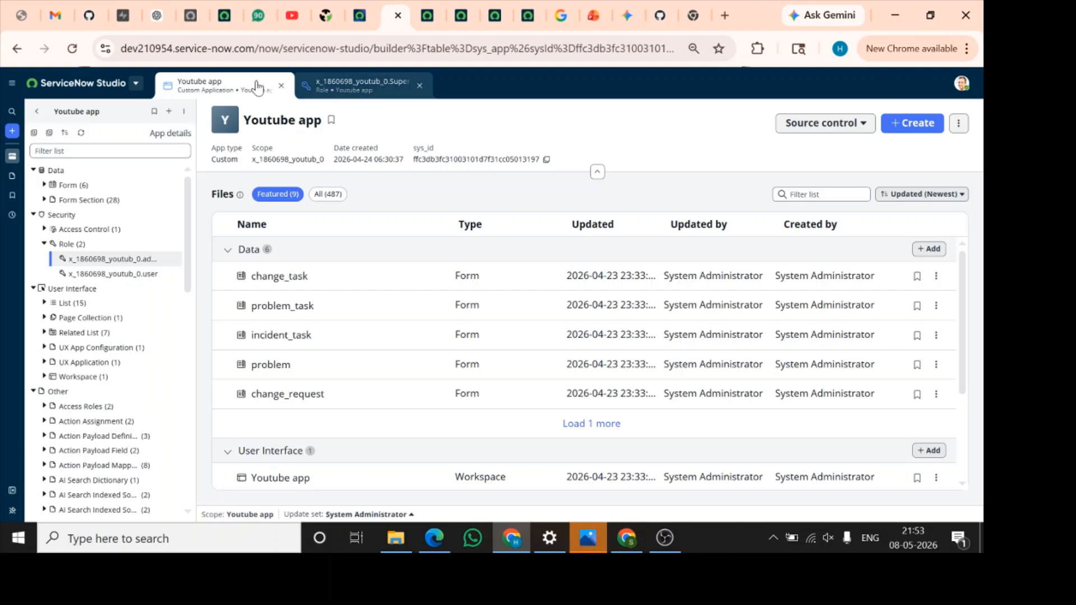
click(137, 85)
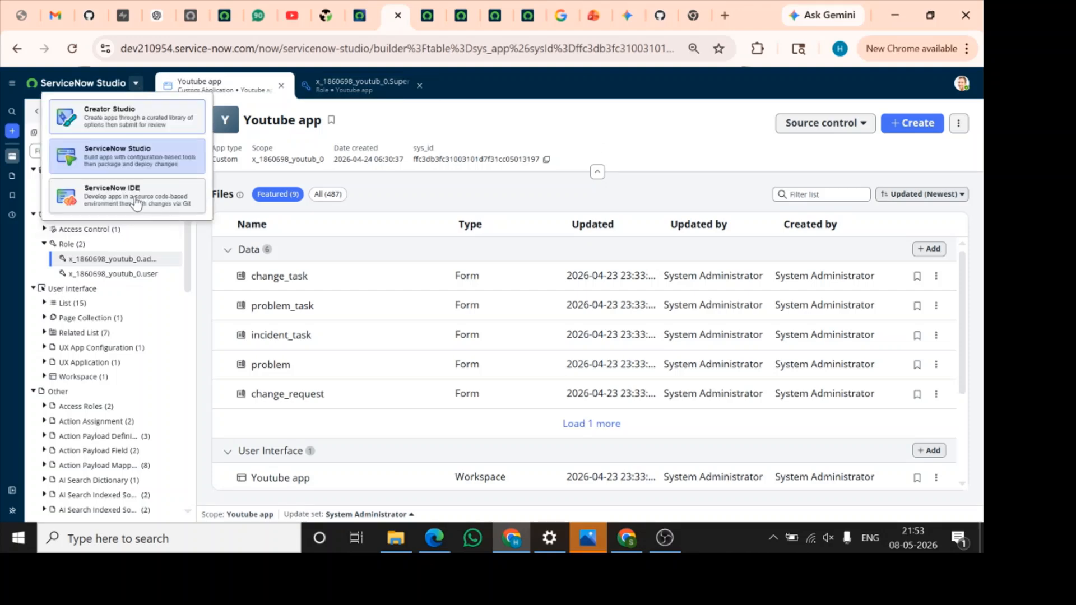